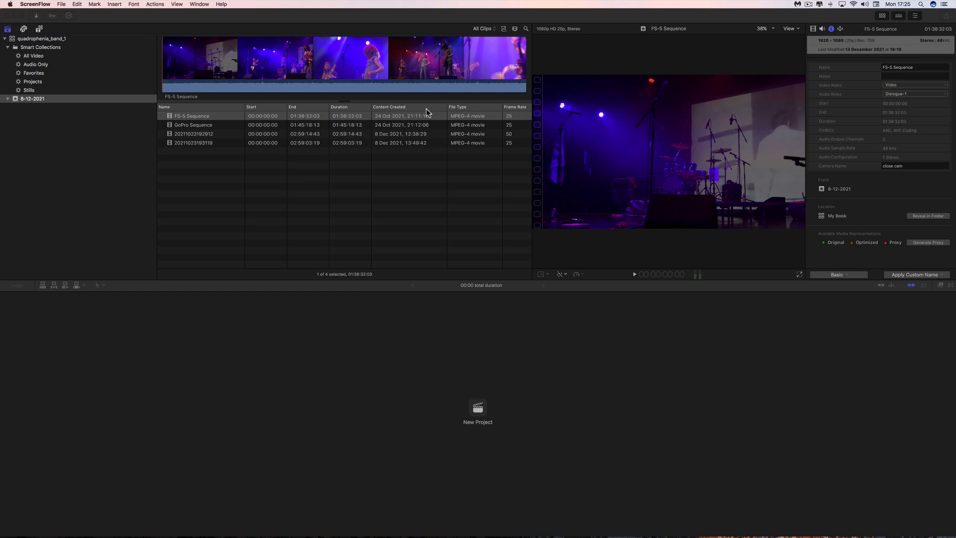
Examine the four clips in the 8-12-2021 event one by one, checking each clip's picture and details.
{"action": "left_click", "coordinate": [207, 128]}
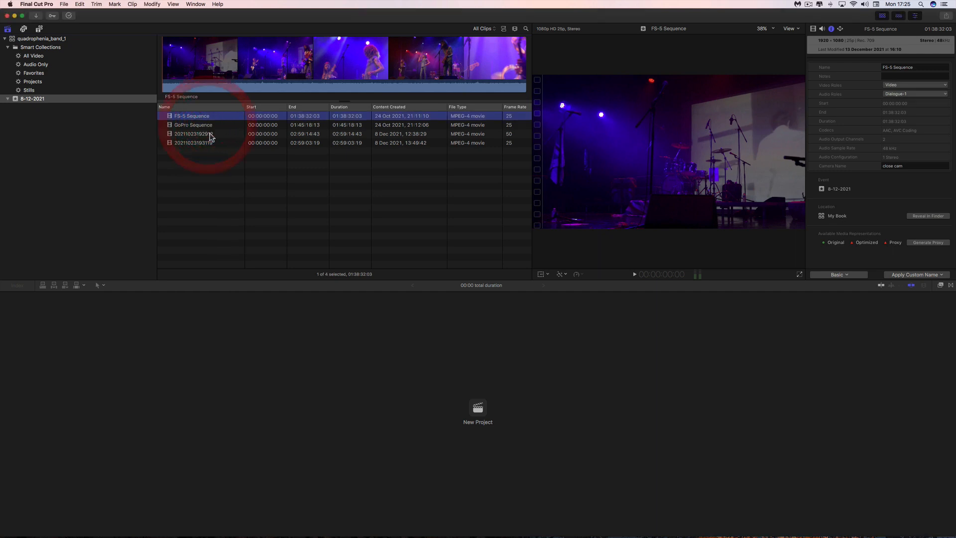
{"action": "left_click", "coordinate": [207, 128]}
{"action": "left_click", "coordinate": [209, 134]}
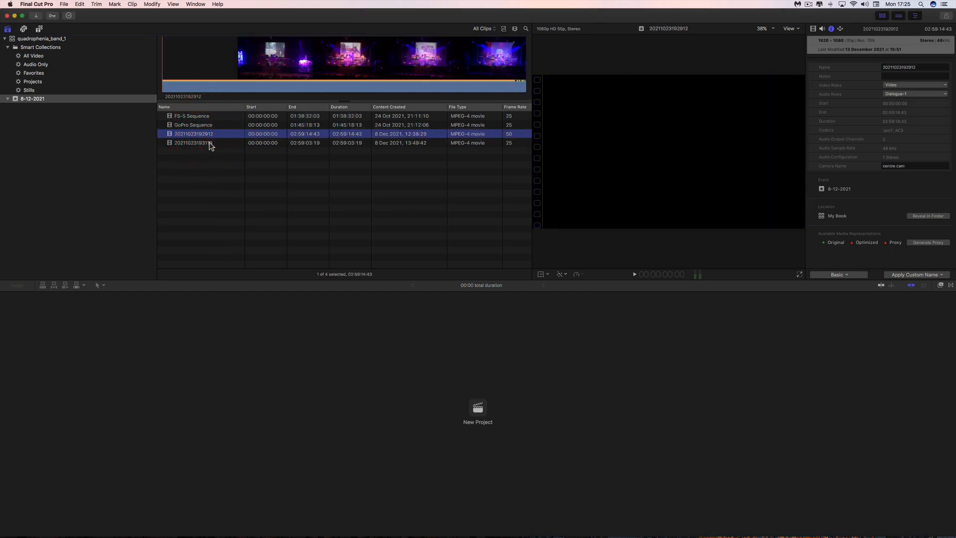
{"action": "left_click", "coordinate": [210, 144]}
{"action": "left_click", "coordinate": [204, 117]}
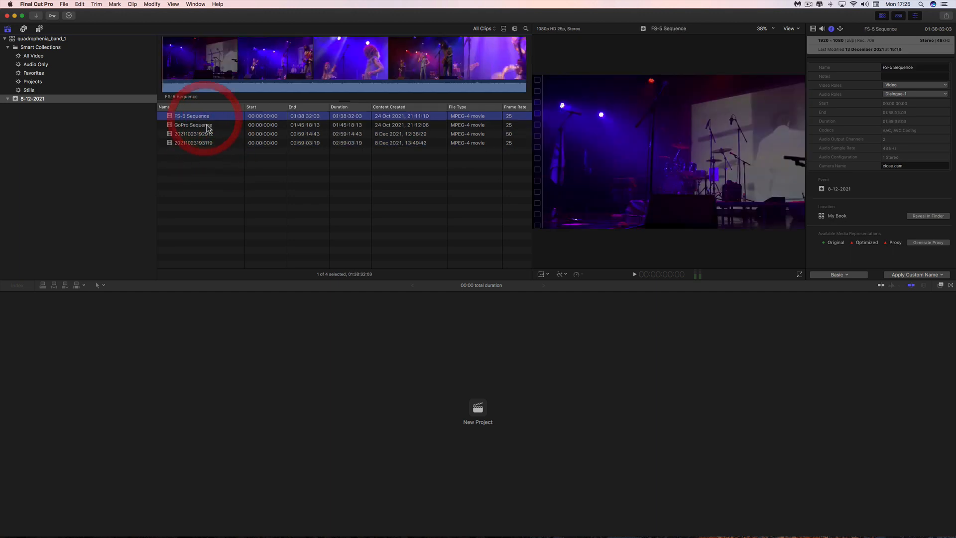
{"action": "left_click", "coordinate": [207, 125]}
{"action": "left_click", "coordinate": [208, 134]}
{"action": "left_click", "coordinate": [210, 143]}
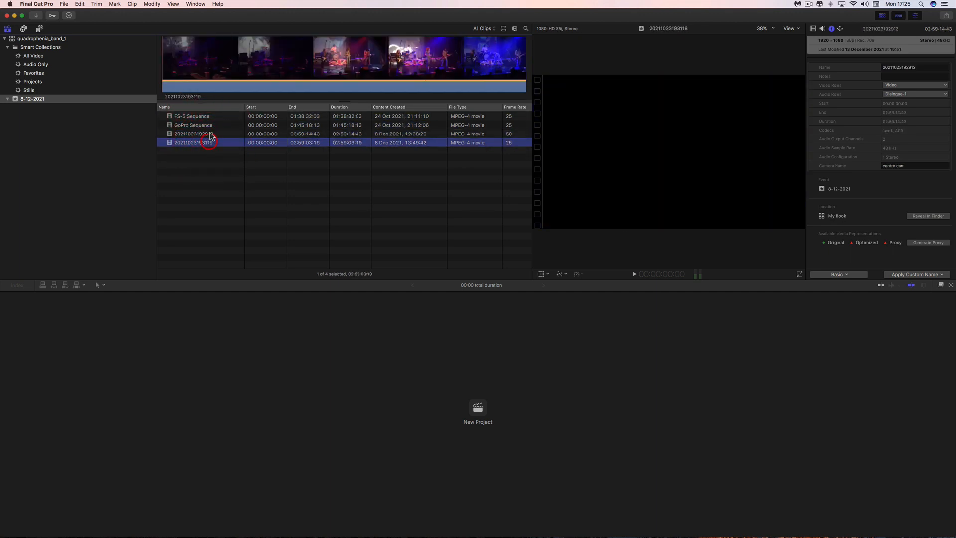
{"action": "left_click", "coordinate": [208, 116]}
{"action": "left_click", "coordinate": [208, 126]}
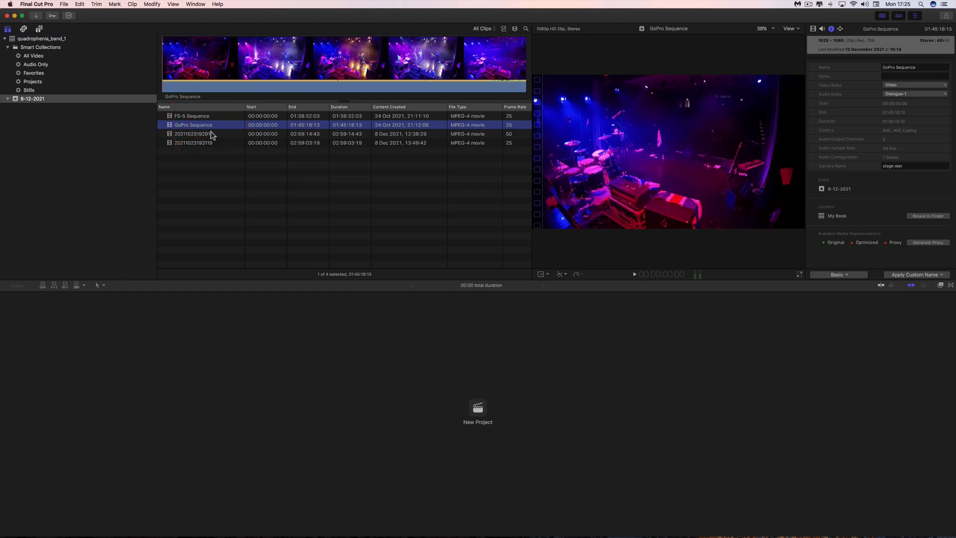
{"action": "left_click", "coordinate": [209, 134]}
{"action": "left_click", "coordinate": [210, 143]}
{"action": "left_click", "coordinate": [208, 116]}
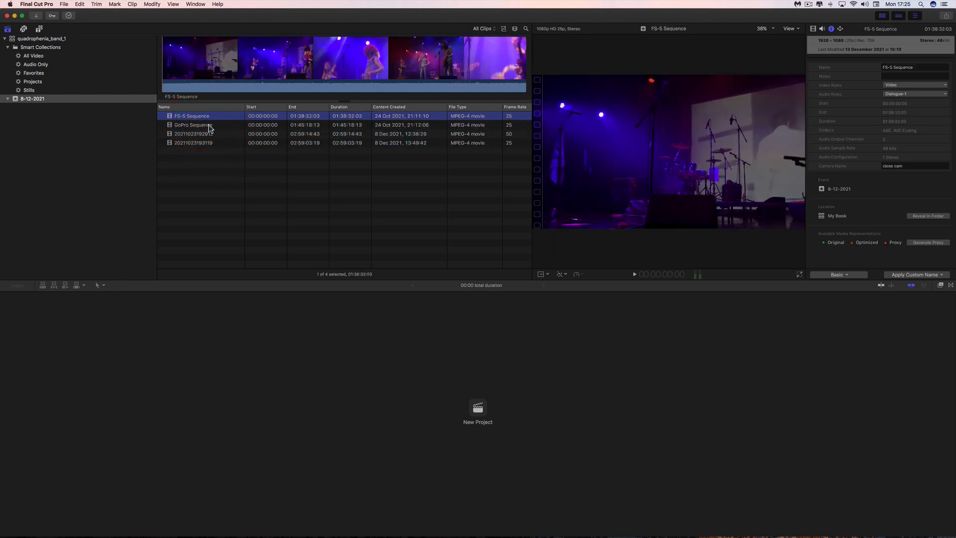
{"action": "left_click", "coordinate": [208, 125]}
{"action": "left_click", "coordinate": [209, 134]}
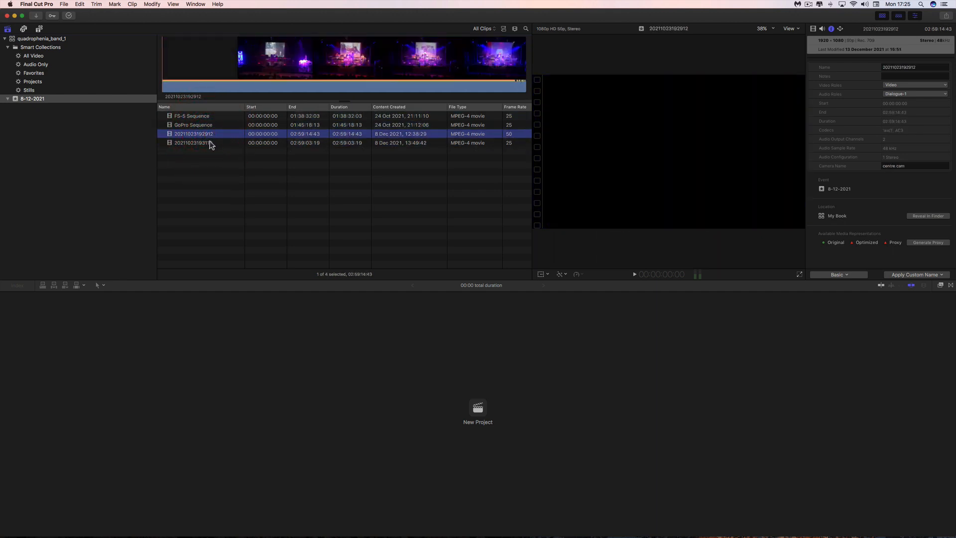
{"action": "left_click", "coordinate": [210, 144]}
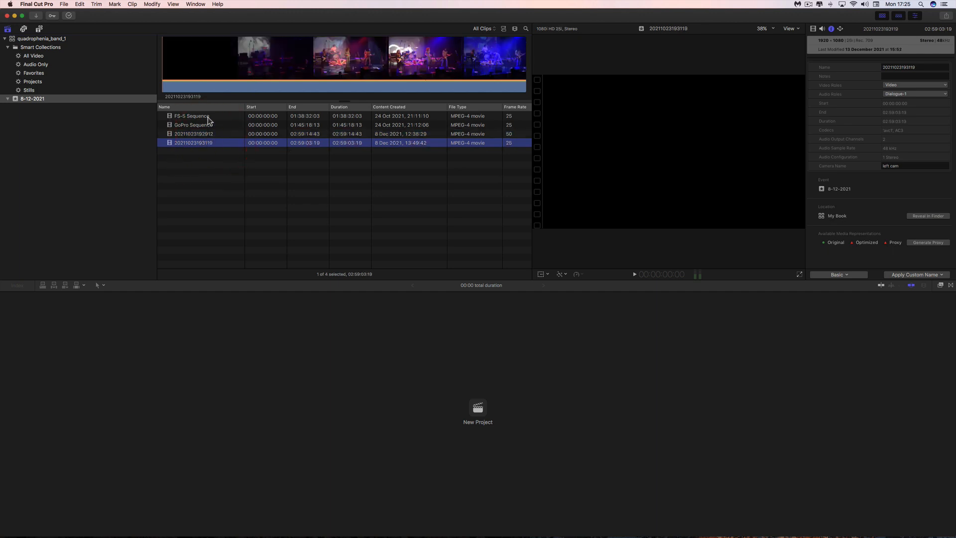
{"action": "left_click", "coordinate": [208, 116]}
{"action": "left_click", "coordinate": [209, 125]}
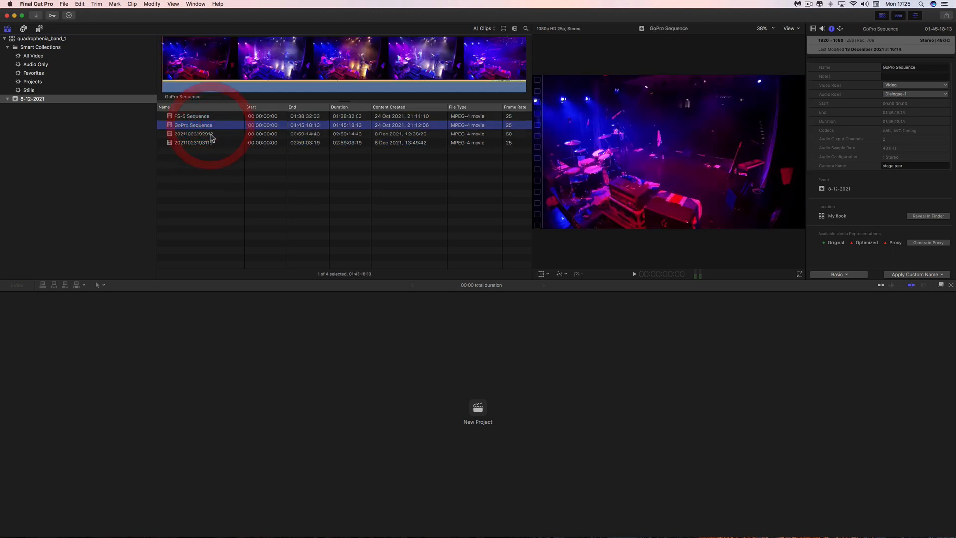
{"action": "left_click", "coordinate": [209, 134]}
{"action": "left_click", "coordinate": [210, 143]}
{"action": "left_click", "coordinate": [208, 116]}
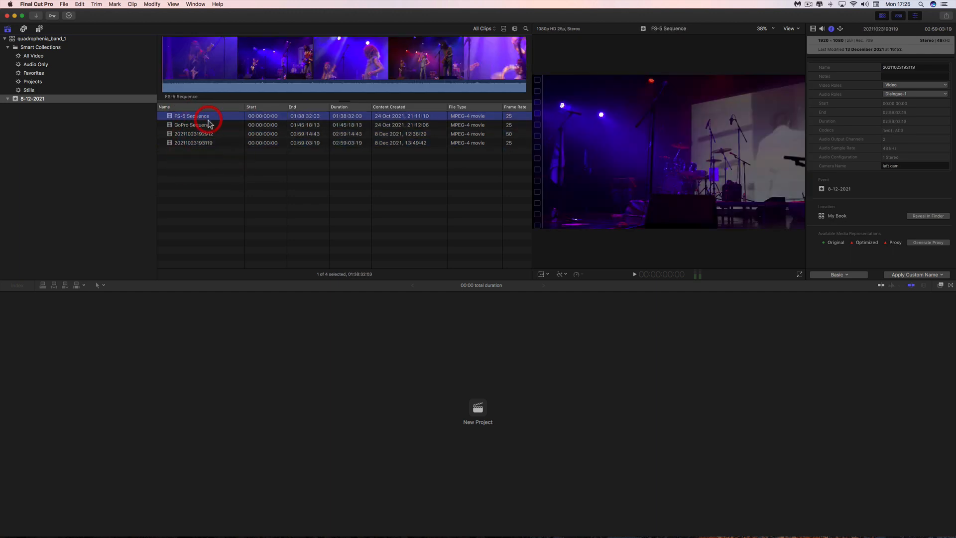
{"action": "left_click", "coordinate": [210, 125]}
{"action": "left_click", "coordinate": [210, 134]}
{"action": "left_click", "coordinate": [209, 143]}
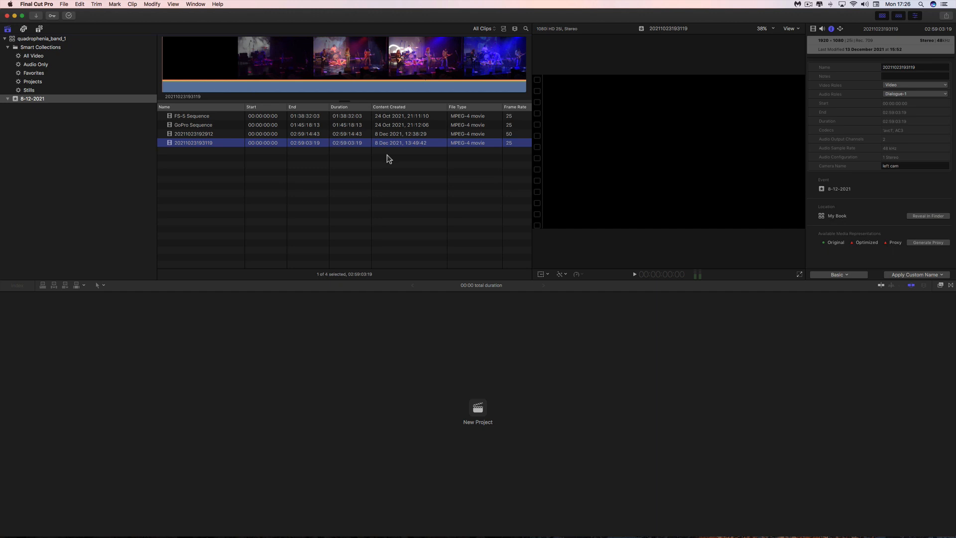
{"action": "left_click", "coordinate": [208, 116]}
{"action": "left_click", "coordinate": [207, 125]}
{"action": "left_click", "coordinate": [208, 134]}
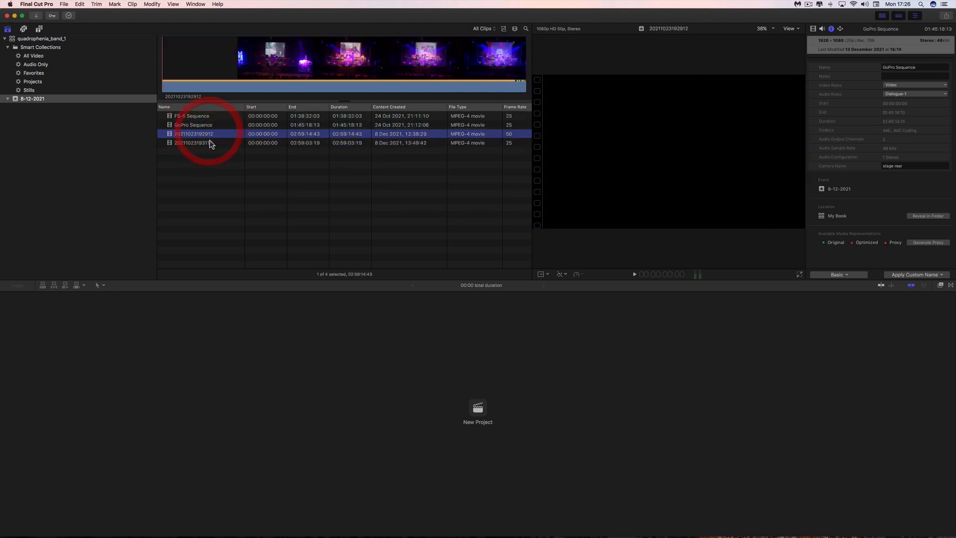
{"action": "left_click", "coordinate": [210, 143]}
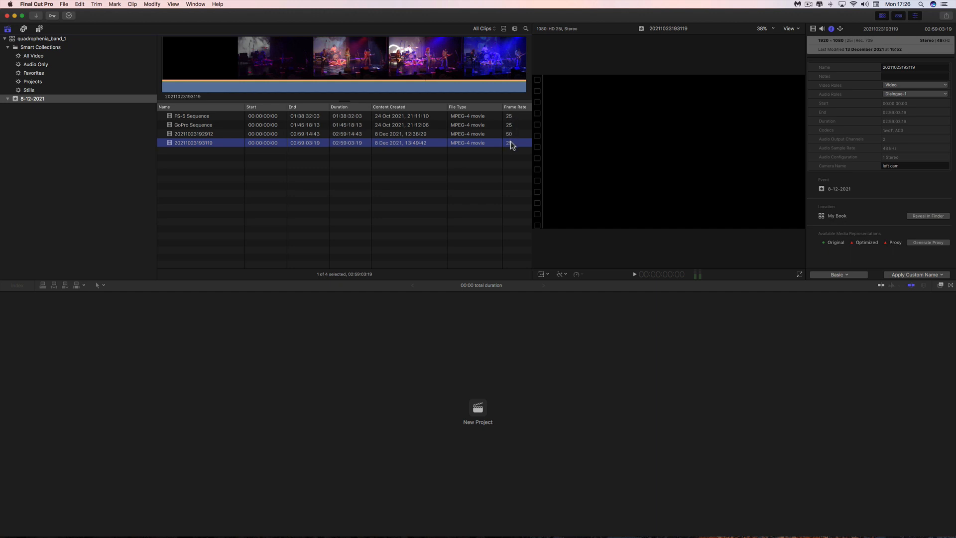
{"action": "left_click", "coordinate": [211, 133]}
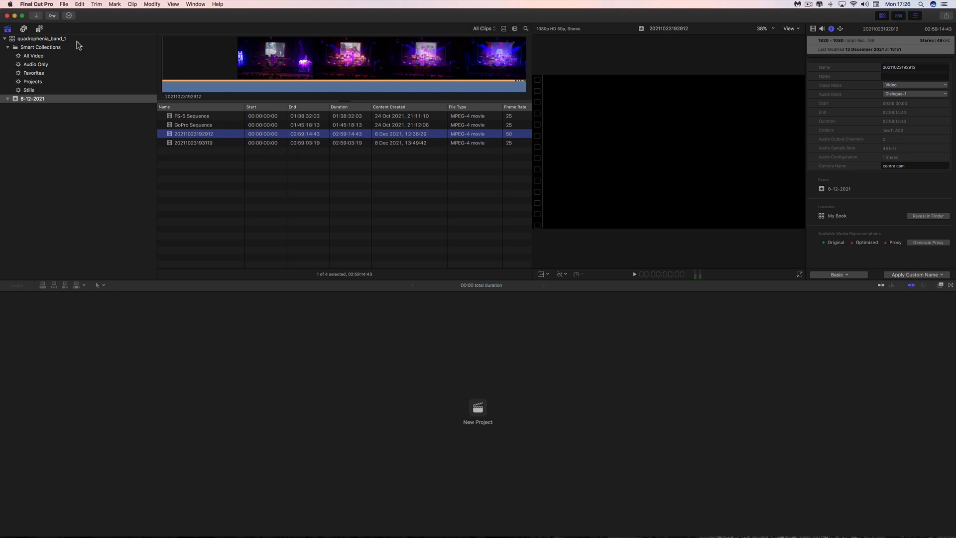
Check which version of the editing program is installed and close its version information.
{"action": "left_click", "coordinate": [37, 5]}
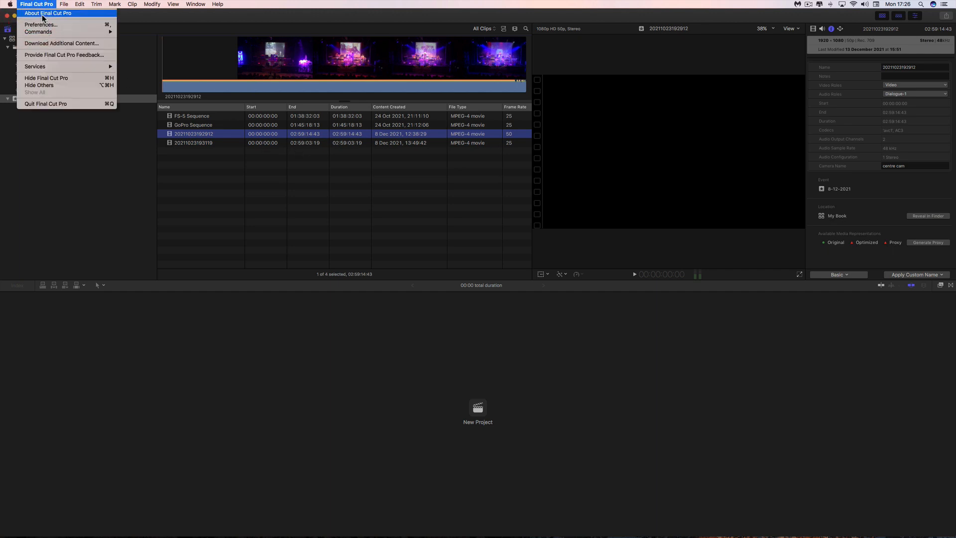
{"action": "left_click", "coordinate": [42, 19]}
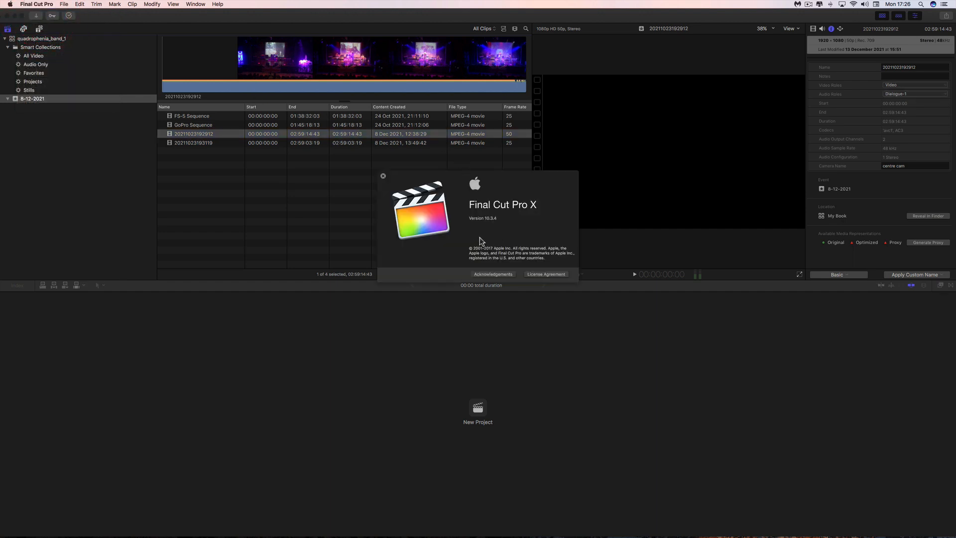
{"action": "left_click", "coordinate": [383, 178]}
Go through the FS-5, GoPro and two date-numbered clips again to compare their camera names.
{"action": "left_click", "coordinate": [208, 118]}
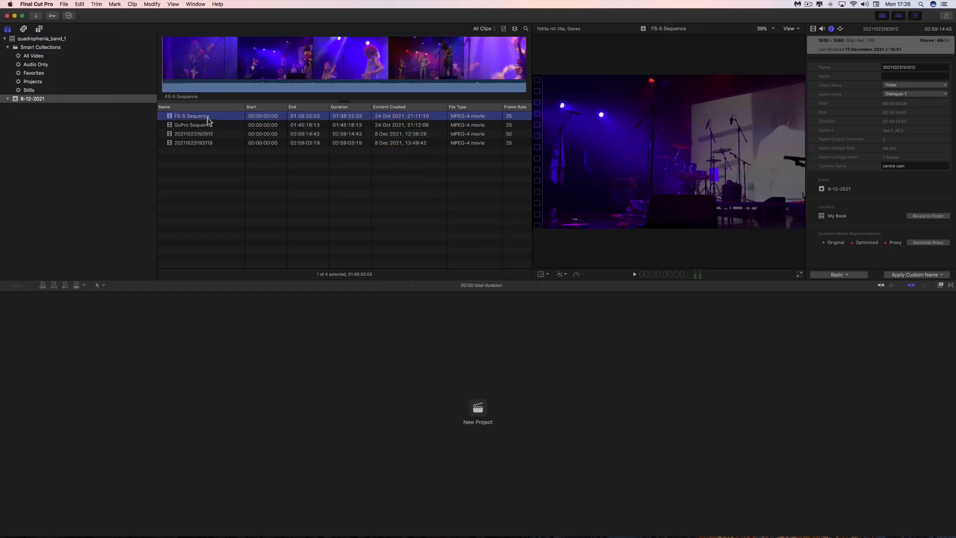
{"action": "left_click", "coordinate": [210, 126]}
{"action": "left_click", "coordinate": [211, 133]}
{"action": "left_click", "coordinate": [211, 143]}
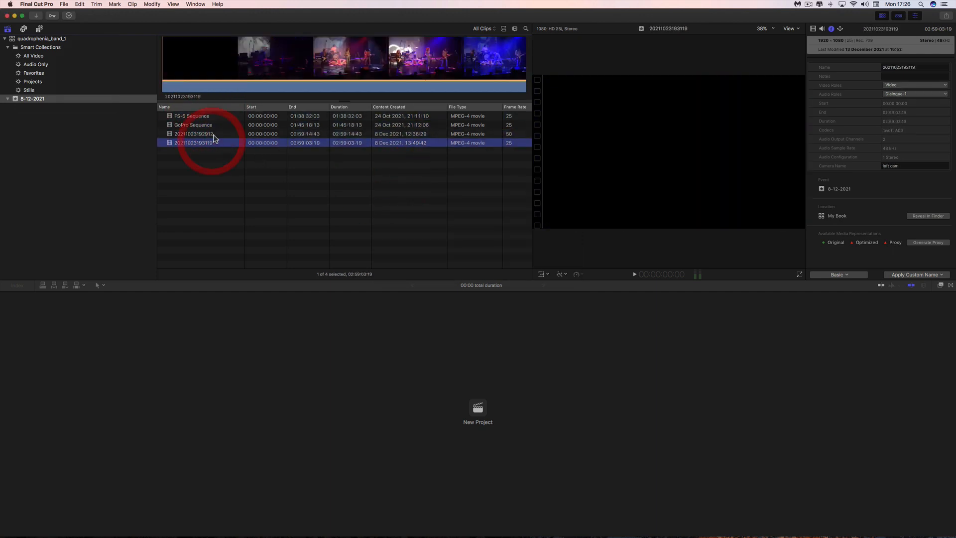
{"action": "left_click", "coordinate": [208, 117]}
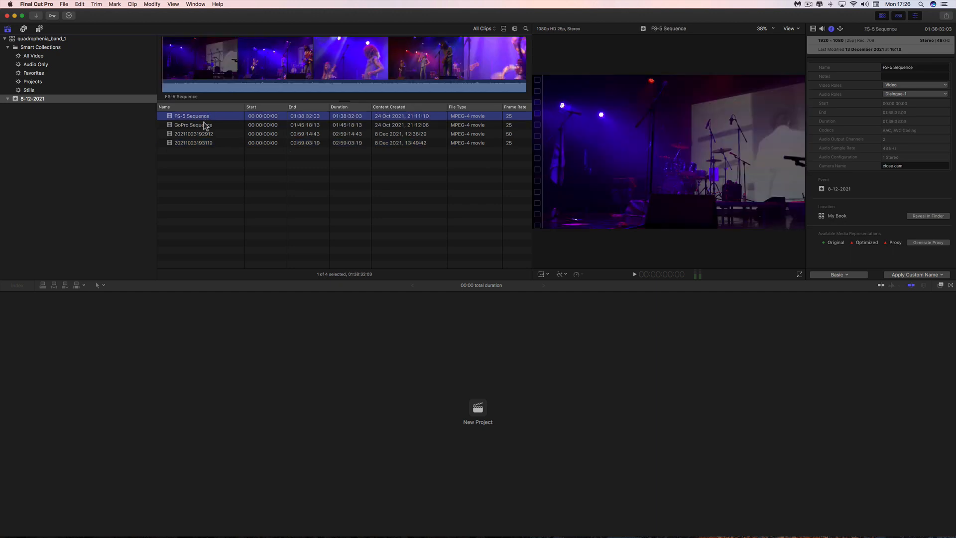
{"action": "left_click", "coordinate": [207, 127]}
{"action": "left_click", "coordinate": [207, 135]}
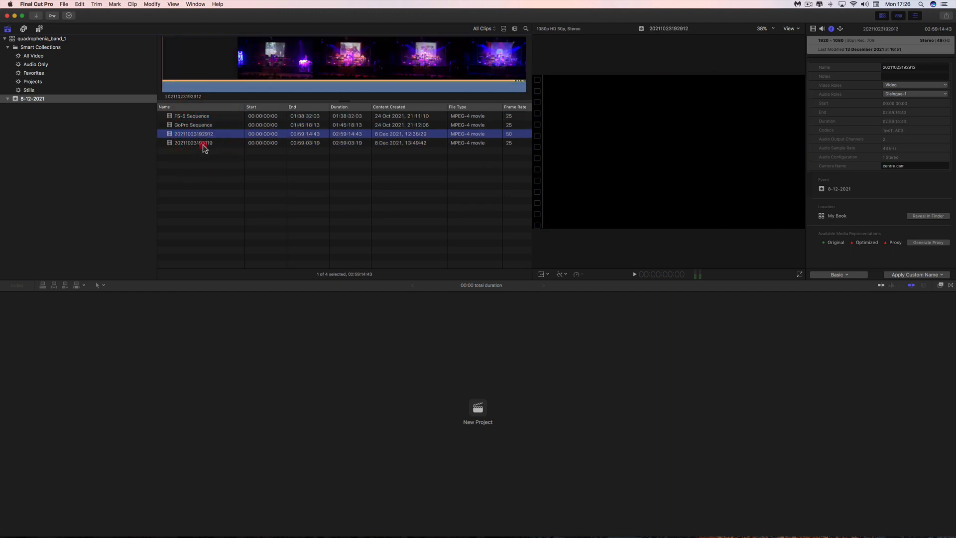
{"action": "left_click", "coordinate": [202, 144]}
{"action": "left_click", "coordinate": [204, 117]}
{"action": "left_click", "coordinate": [204, 125]}
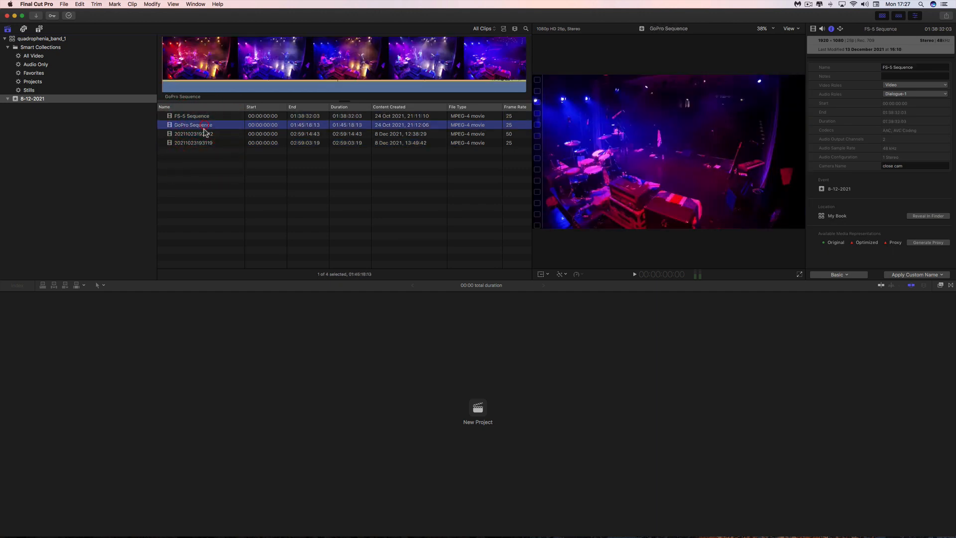
{"action": "left_click", "coordinate": [203, 134]}
{"action": "left_click", "coordinate": [203, 142]}
{"action": "left_click", "coordinate": [204, 118]}
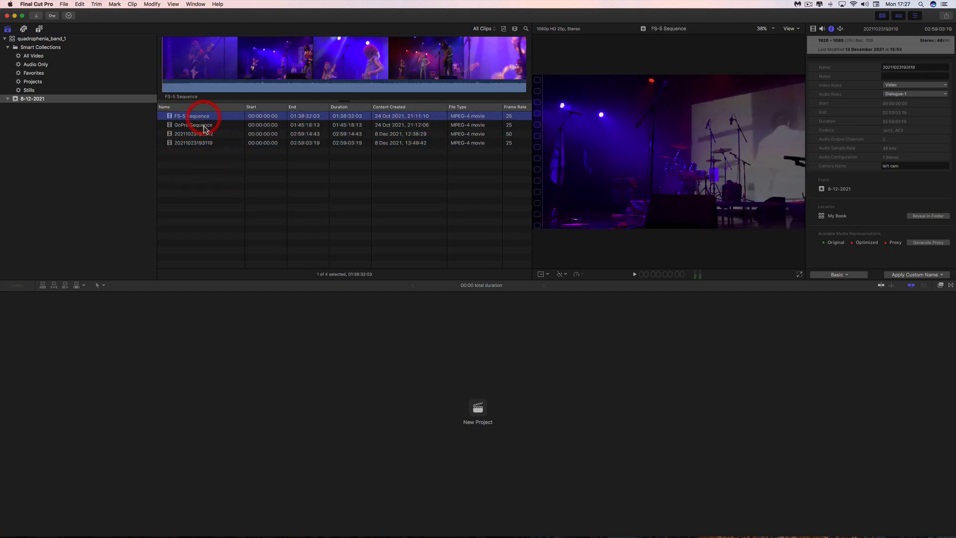
{"action": "left_click", "coordinate": [204, 125]}
{"action": "left_click", "coordinate": [204, 134]}
{"action": "left_click", "coordinate": [205, 144]}
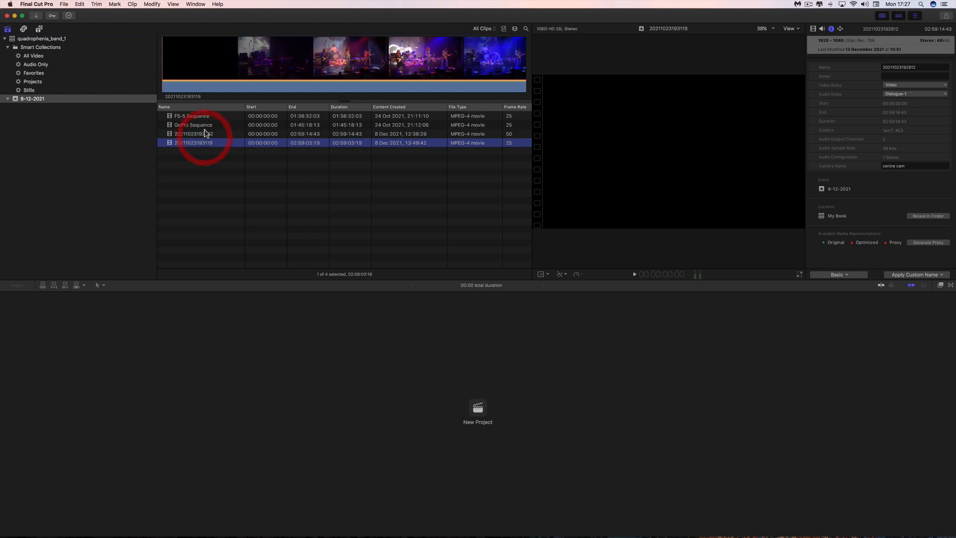
{"action": "left_click", "coordinate": [203, 134]}
{"action": "left_click", "coordinate": [204, 125]}
{"action": "left_click", "coordinate": [204, 116]}
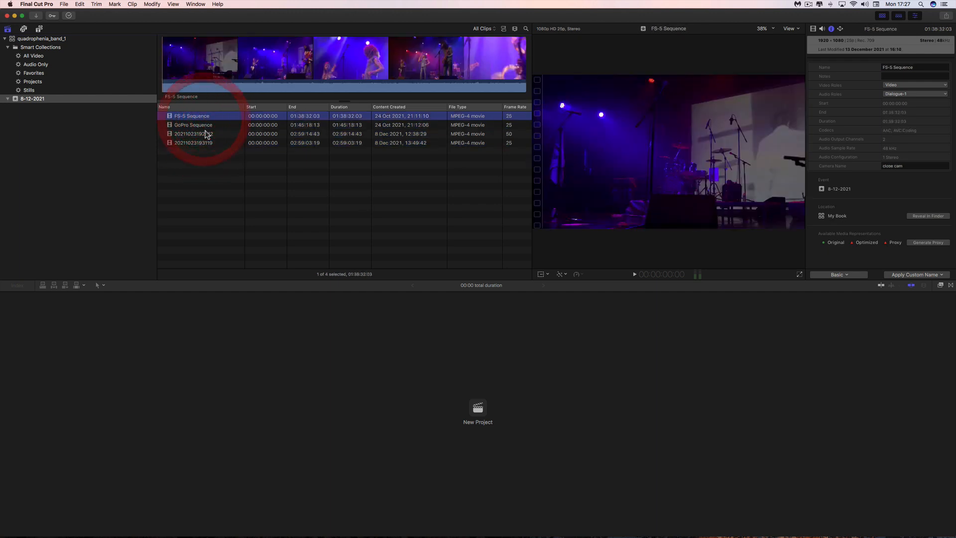
{"action": "left_click", "coordinate": [204, 125]}
{"action": "left_click", "coordinate": [204, 134]}
{"action": "left_click", "coordinate": [205, 144]}
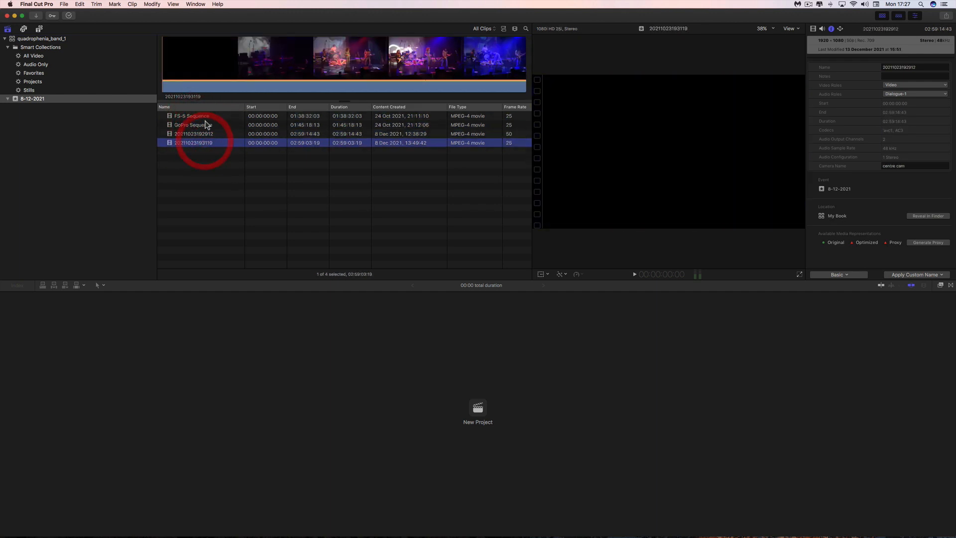
Select the FS-5 Sequence clip and show its information in the inspector.
{"action": "left_click", "coordinate": [204, 117]}
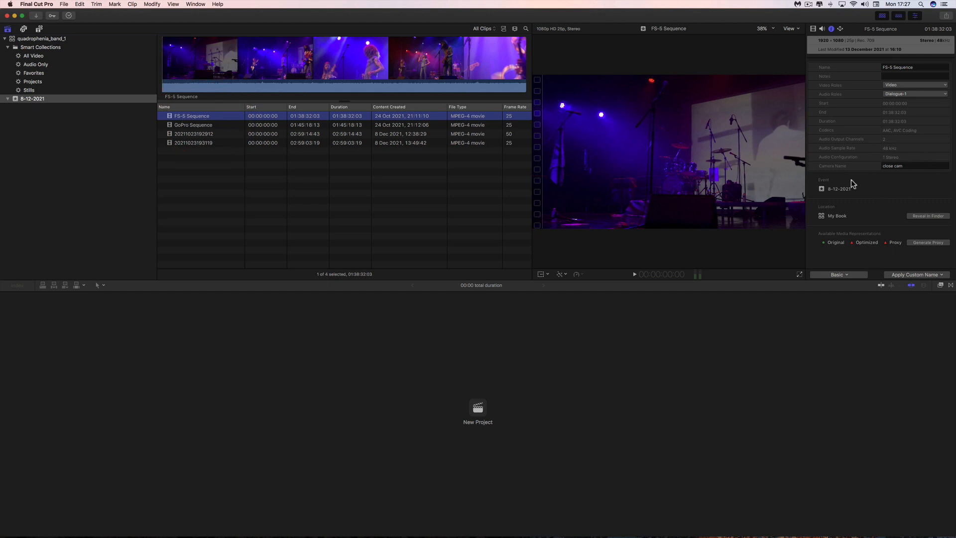
{"action": "left_click", "coordinate": [813, 29]}
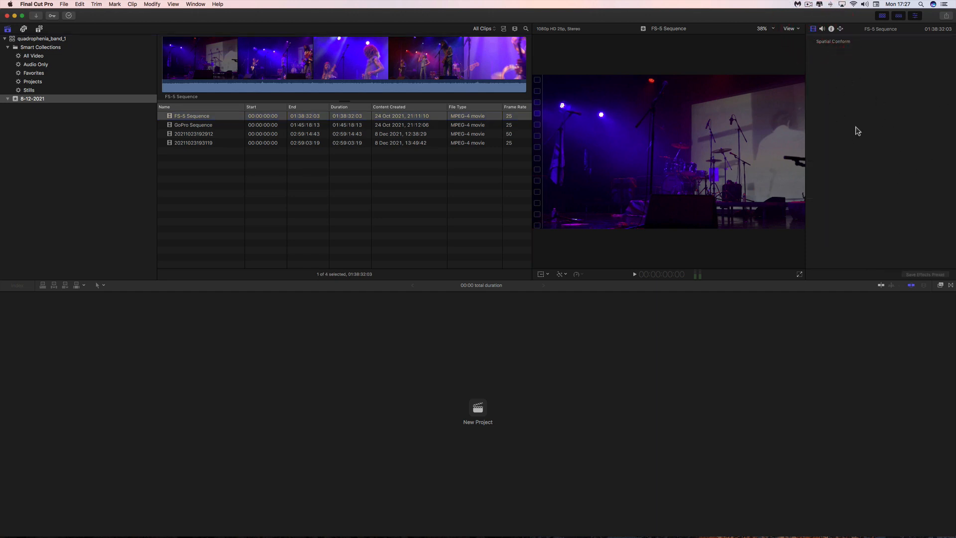
{"action": "left_click", "coordinate": [915, 15]}
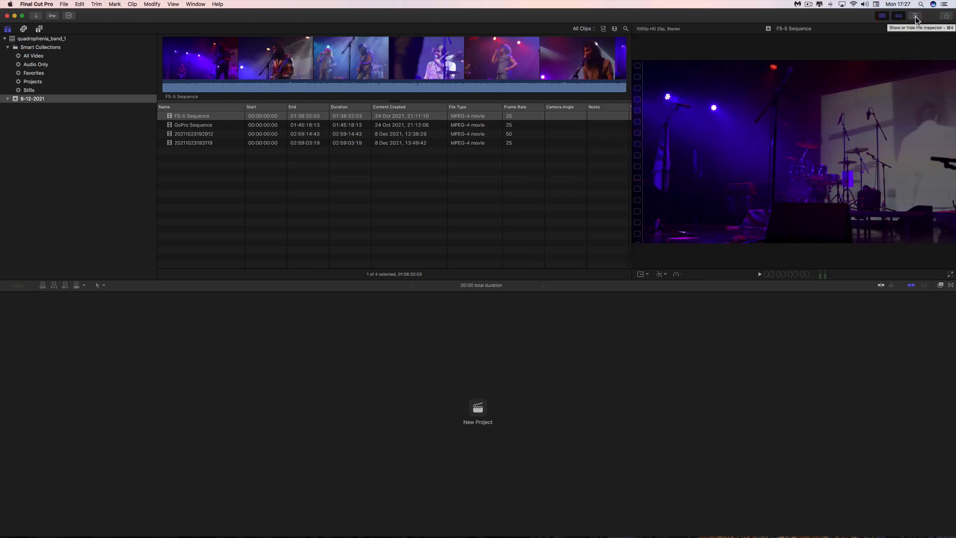
{"action": "left_click", "coordinate": [915, 17]}
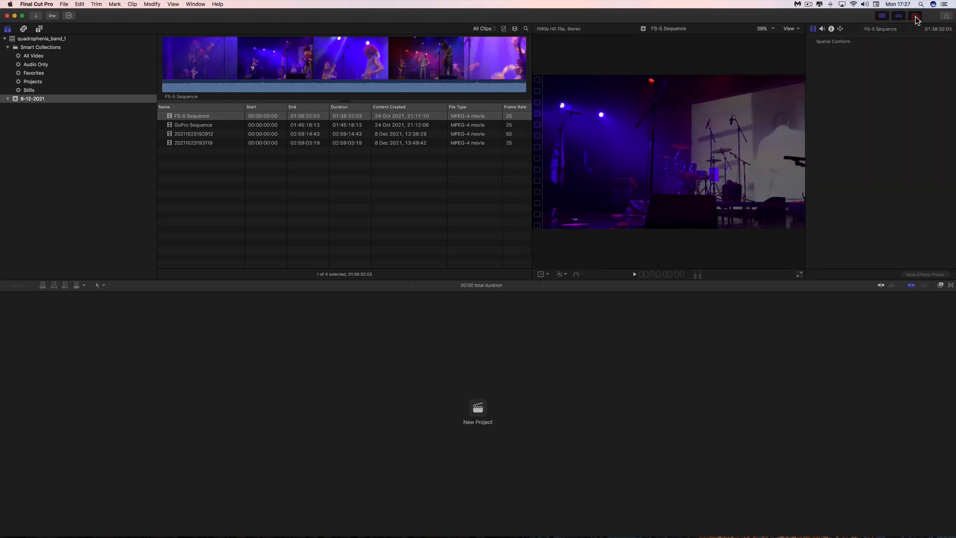
{"action": "left_click", "coordinate": [831, 30]}
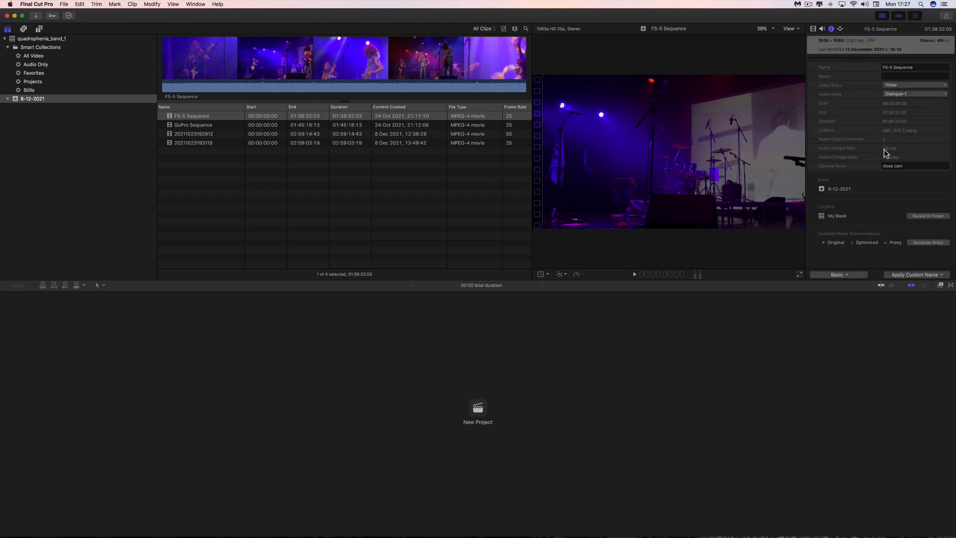
Set the camera name of the FS-5 Sequence clip to "close cam".
{"action": "left_click", "coordinate": [828, 166]}
{"action": "left_click", "coordinate": [889, 166]}
{"action": "left_click", "coordinate": [902, 167]}
{"action": "left_click_drag", "start_coordinate": [902, 166], "coordinate": [876, 166]}
{"action": "type", "text": "clo"}
Set the camera name of the GoPro Sequence clip to "stage rear".
{"action": "left_click", "coordinate": [204, 126]}
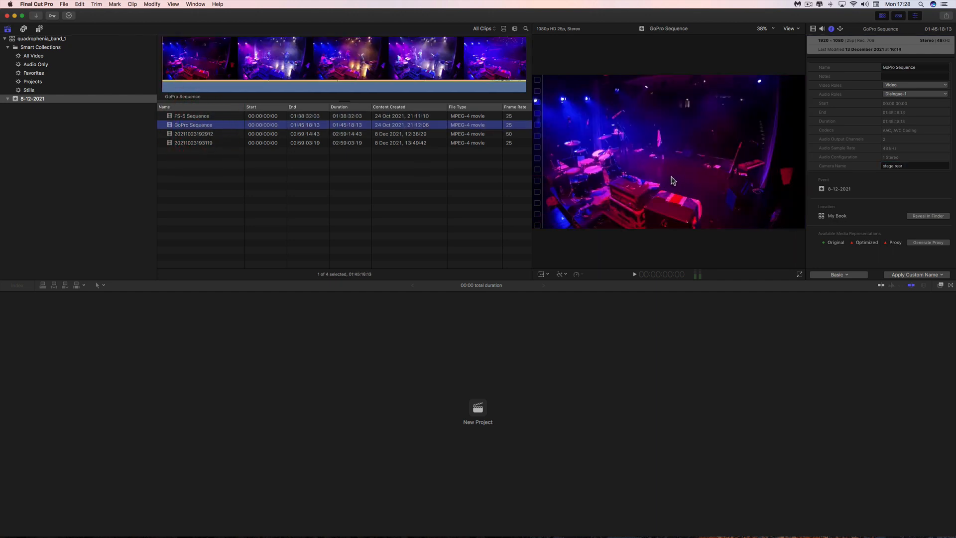
{"action": "left_click", "coordinate": [891, 166]}
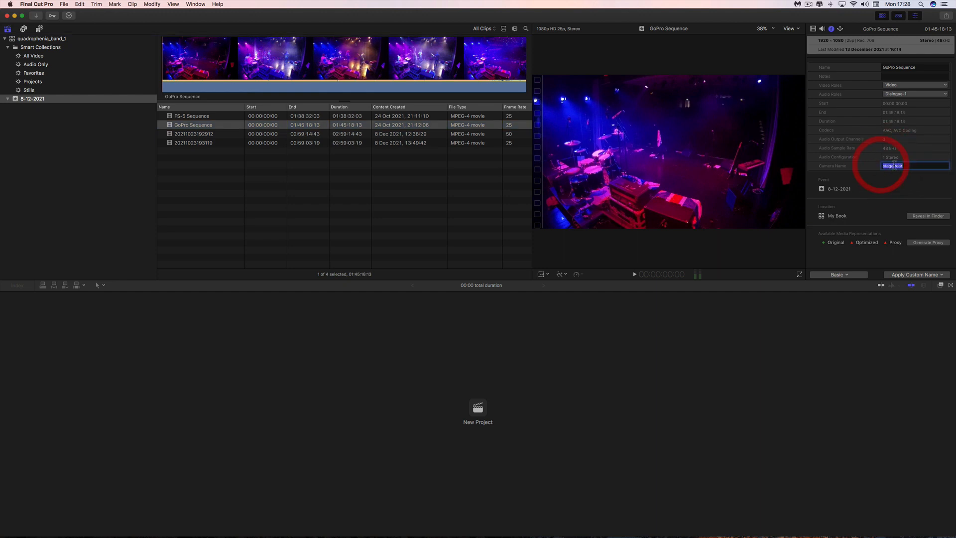
{"action": "type", "text": "st"}
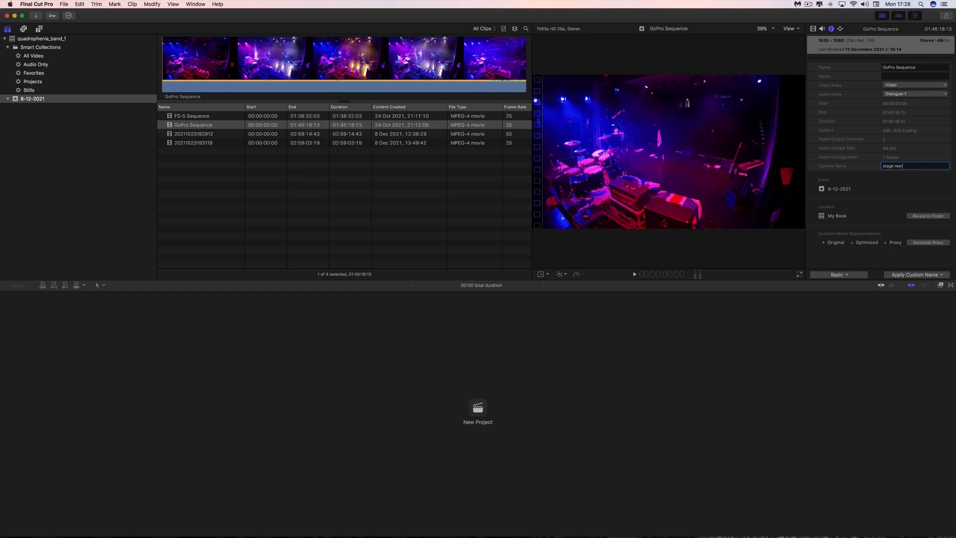
{"action": "left_click", "coordinate": [217, 135]}
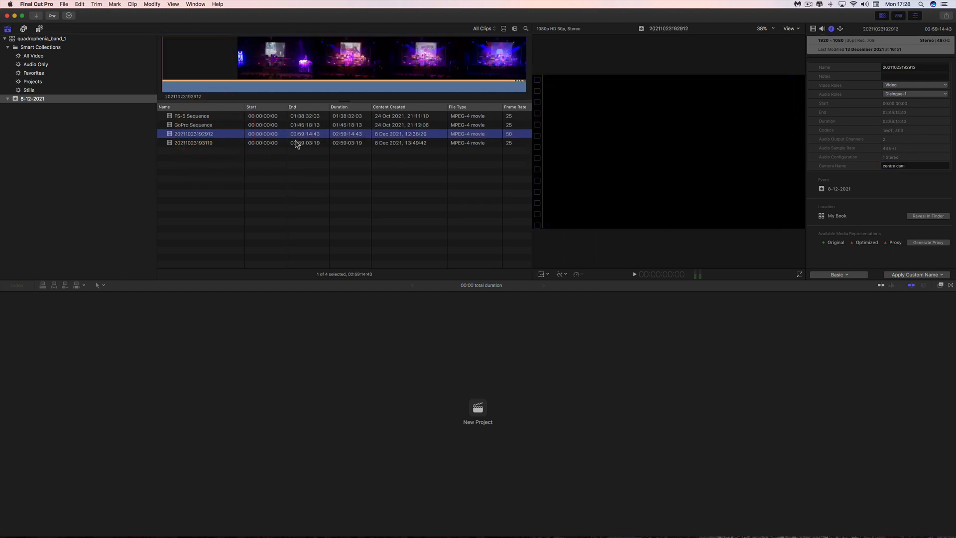
{"action": "left_click", "coordinate": [323, 63]}
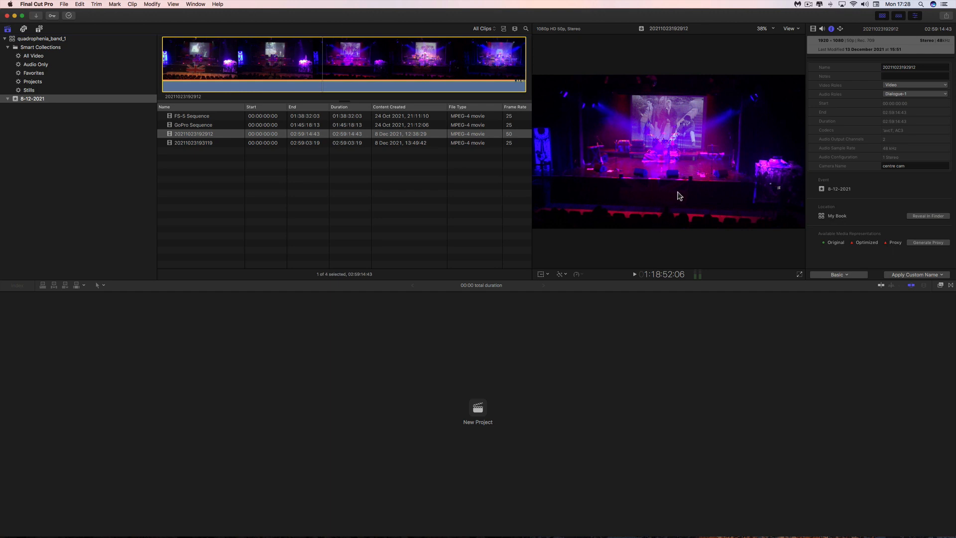
{"action": "left_click", "coordinate": [906, 166]}
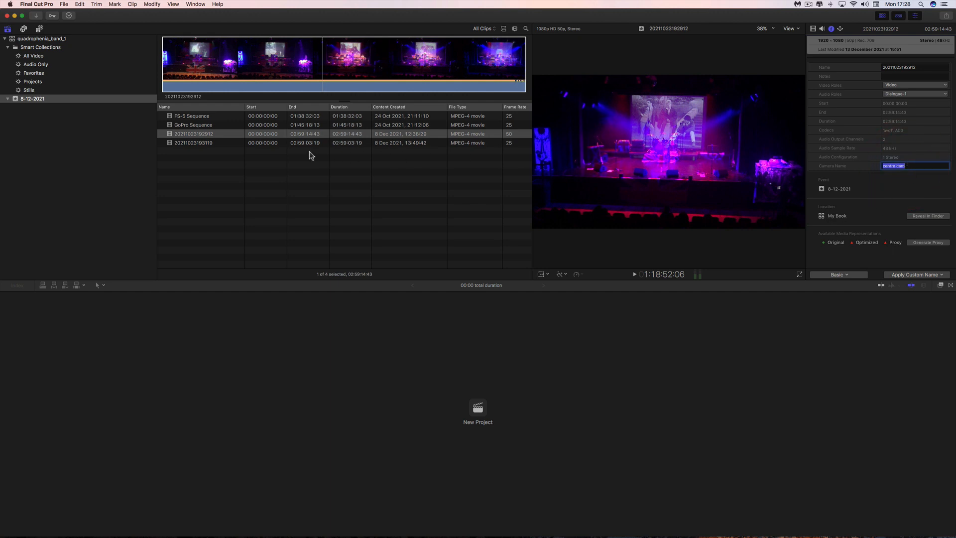
{"action": "left_click", "coordinate": [207, 143]}
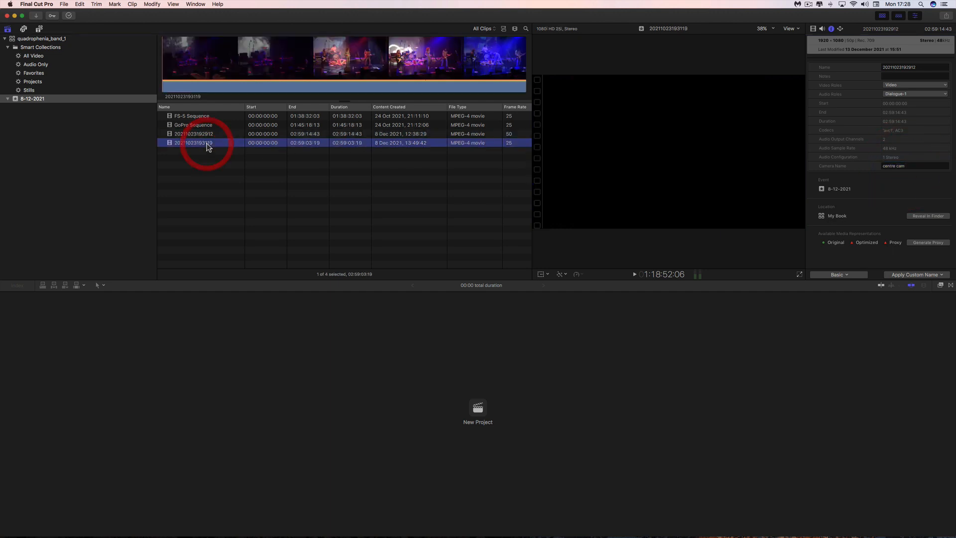
{"action": "left_click", "coordinate": [347, 49]}
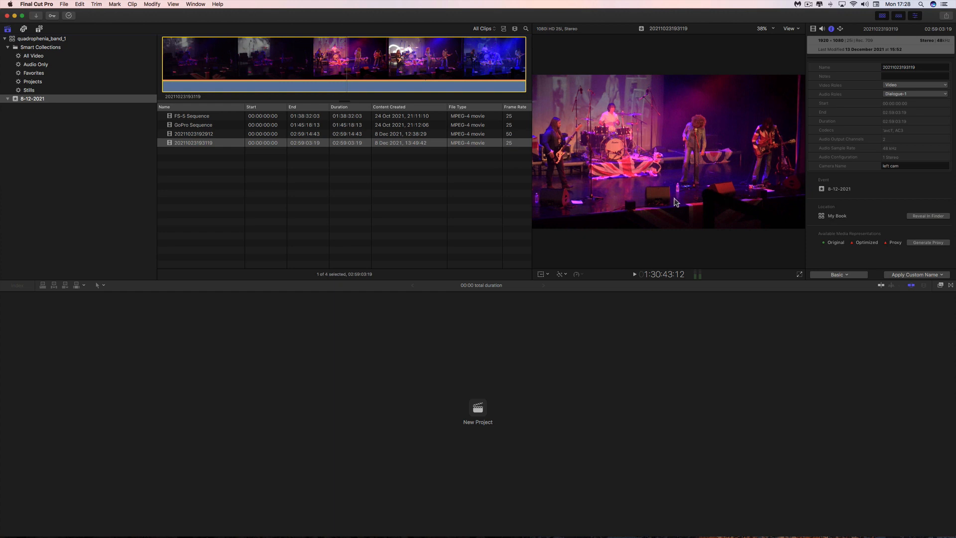
{"action": "left_click", "coordinate": [883, 167]}
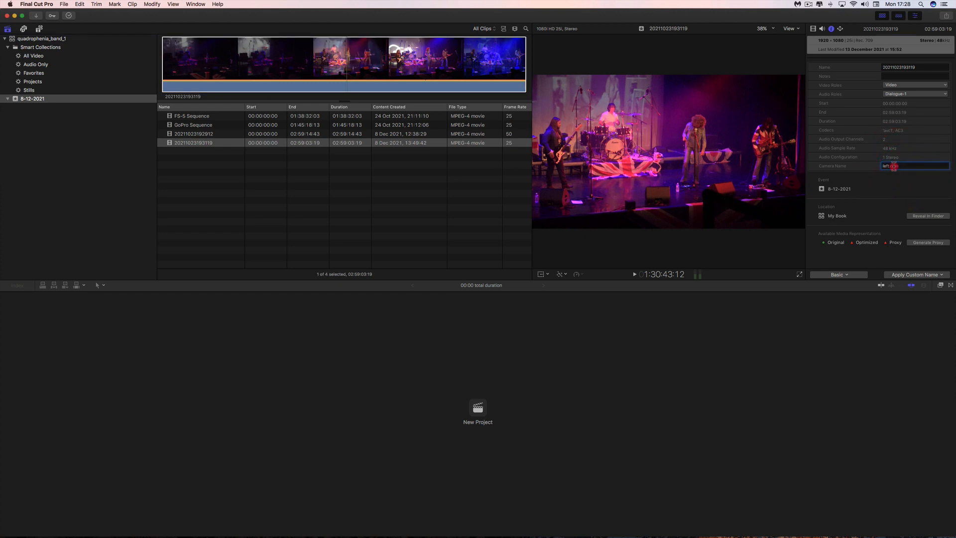
{"action": "left_click", "coordinate": [905, 166]}
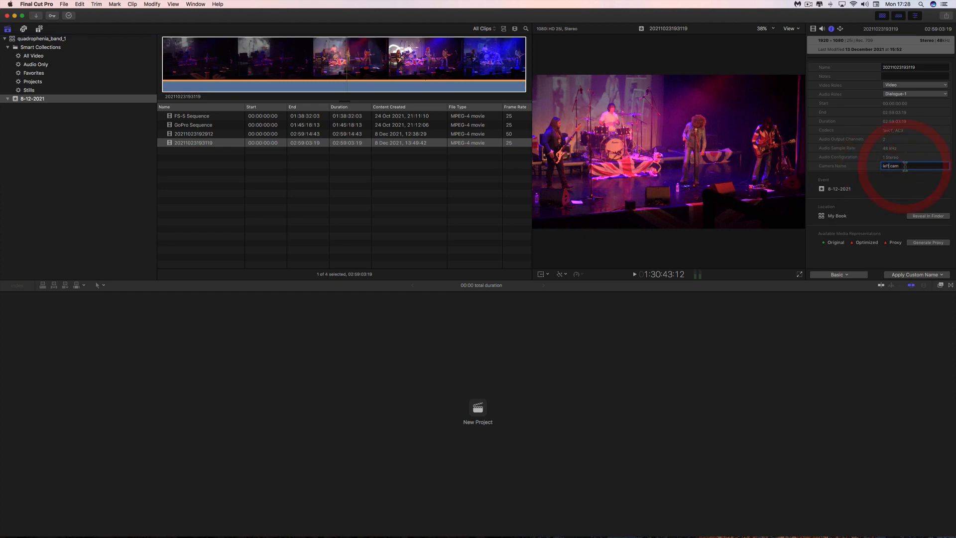
Go through all four camera clips in turn to verify their camera names.
{"action": "left_click", "coordinate": [199, 116]}
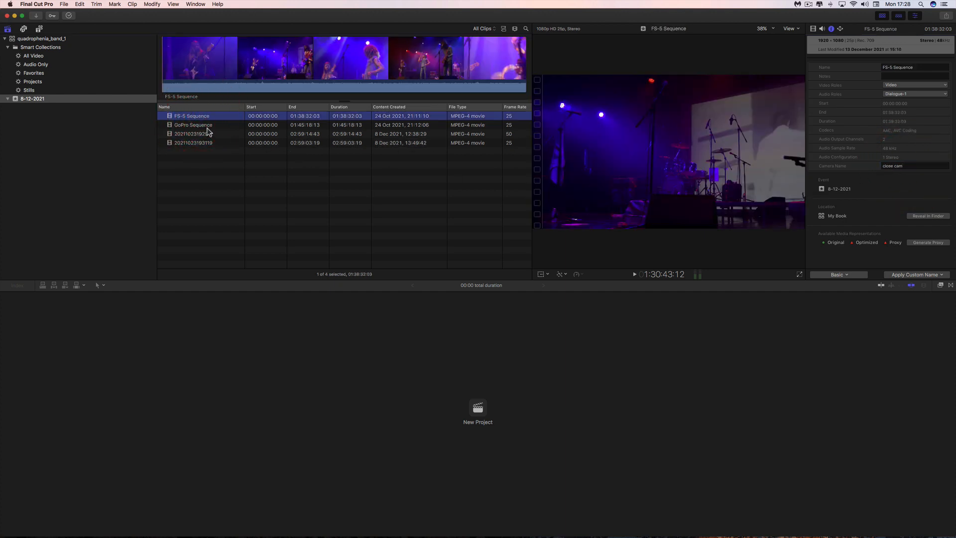
{"action": "left_click", "coordinate": [206, 125]}
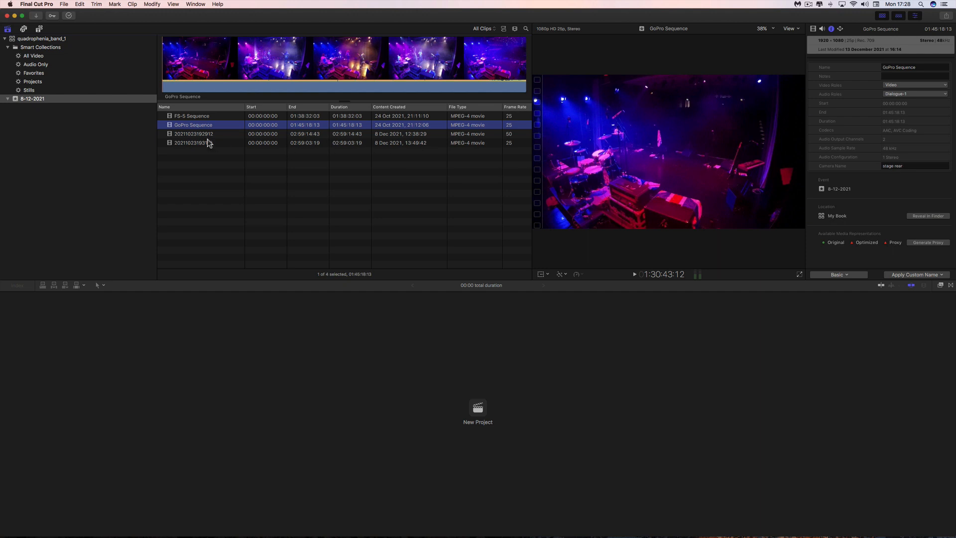
{"action": "left_click", "coordinate": [205, 133]}
{"action": "left_click", "coordinate": [204, 143]}
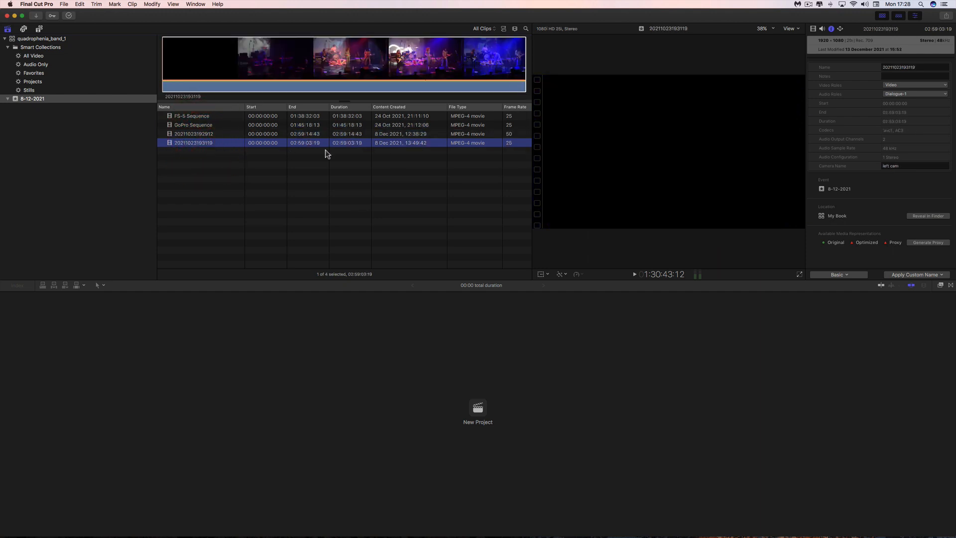
{"action": "left_click", "coordinate": [206, 116]}
{"action": "left_click", "coordinate": [206, 125]}
{"action": "left_click", "coordinate": [208, 133]}
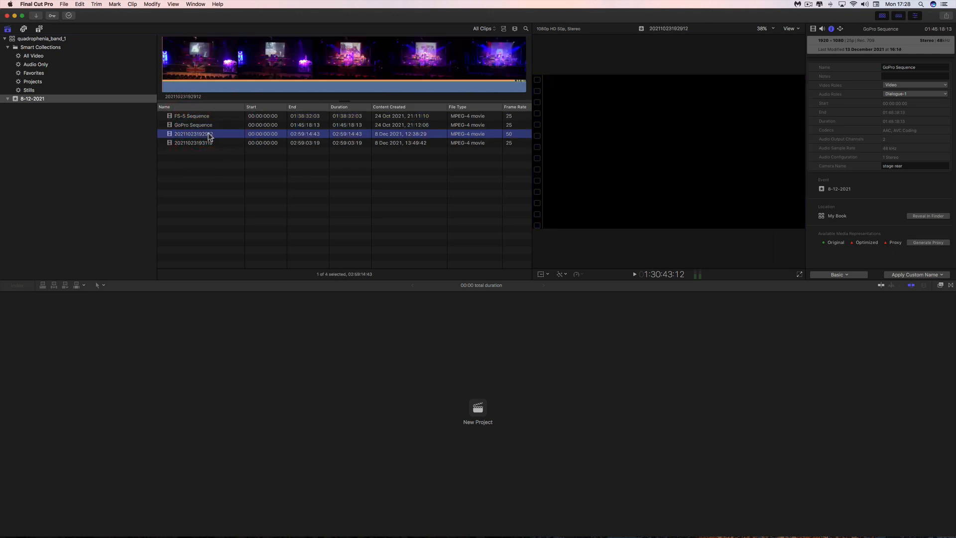
{"action": "left_click", "coordinate": [210, 143]}
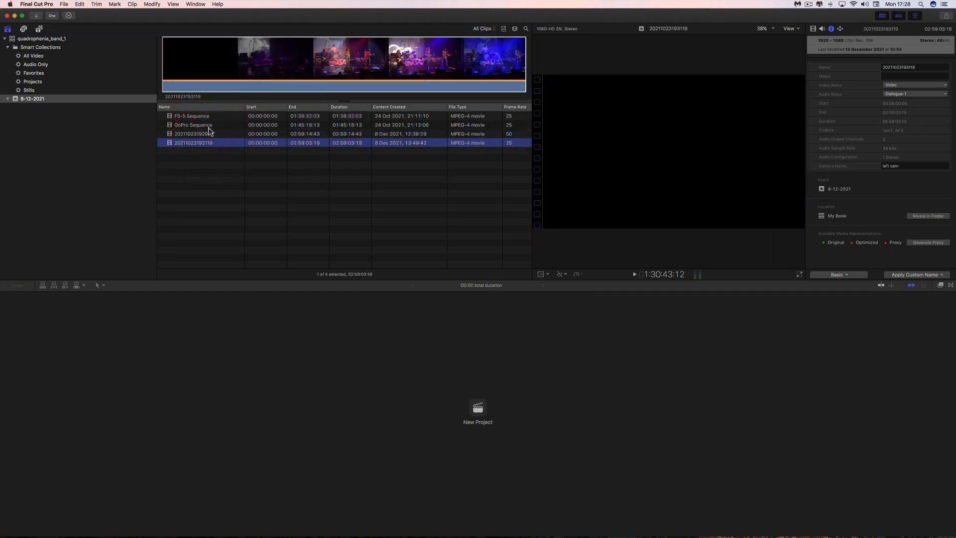
Create a multicam clip named "whos next multicam" from all four clips in event 8-12-2021, using audio for synchronization.
{"action": "left_click", "coordinate": [202, 118], "text": "shift"}
{"action": "right_click", "coordinate": [211, 125]}
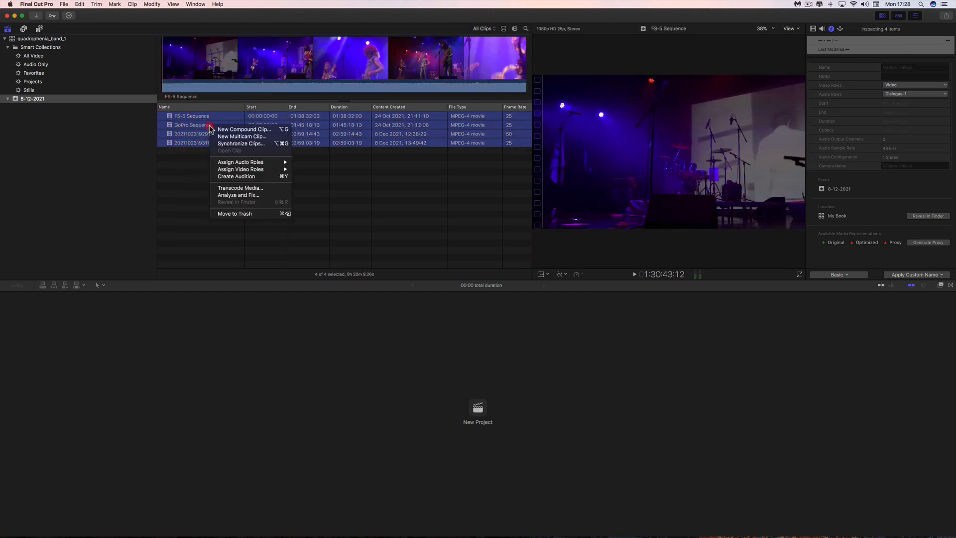
{"action": "left_click", "coordinate": [258, 140]}
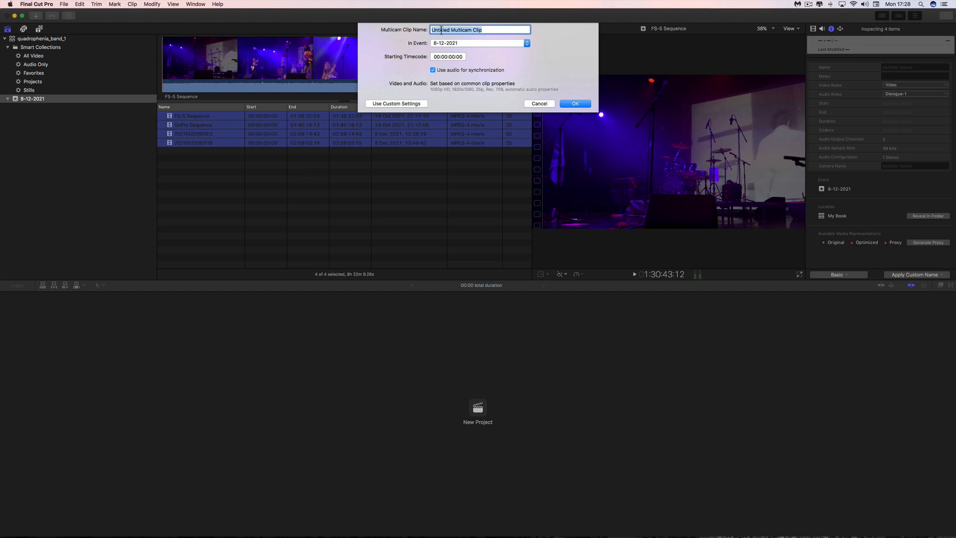
{"action": "type", "text": "whos next multicam"}
{"action": "left_click", "coordinate": [581, 106]}
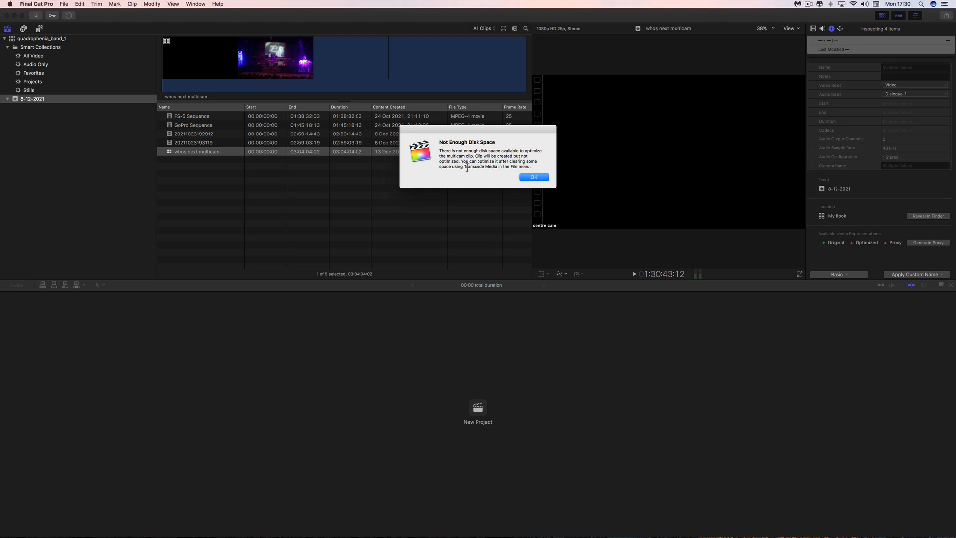
{"action": "left_click", "coordinate": [535, 178]}
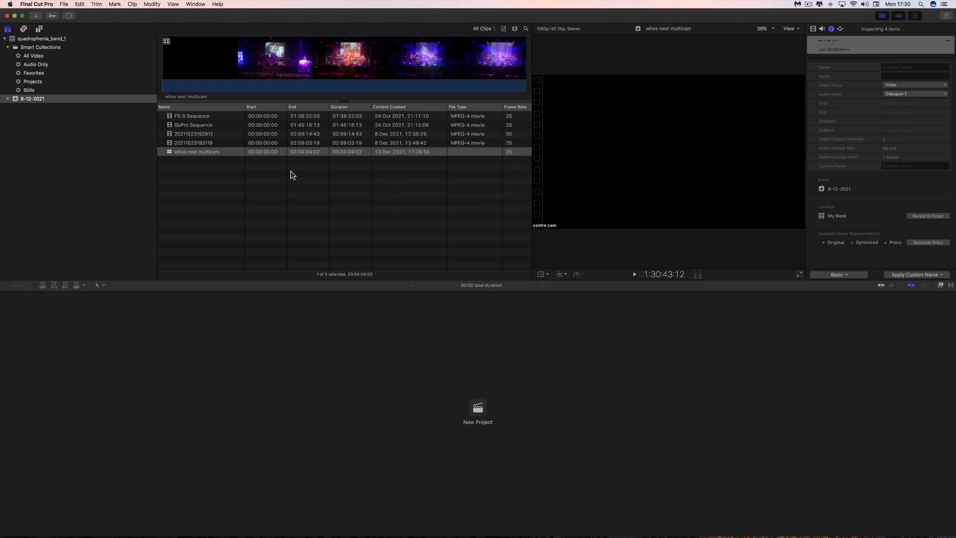
Create a new project named "whos next gig" in event 8-12-2021 with a starting timecode of 00:00:00:00.
{"action": "left_click", "coordinate": [265, 154]}
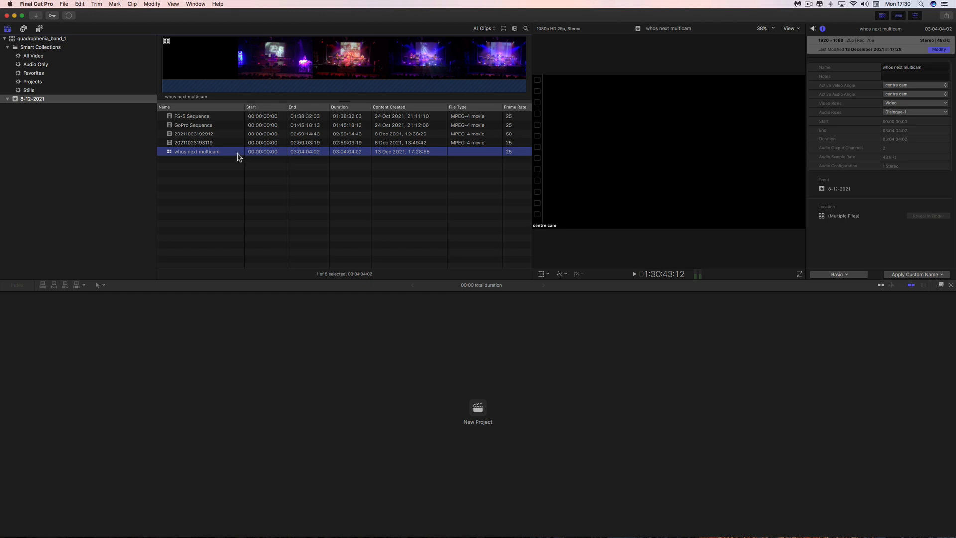
{"action": "left_click_drag", "start_coordinate": [235, 153], "coordinate": [262, 186]}
{"action": "left_click", "coordinate": [477, 409]}
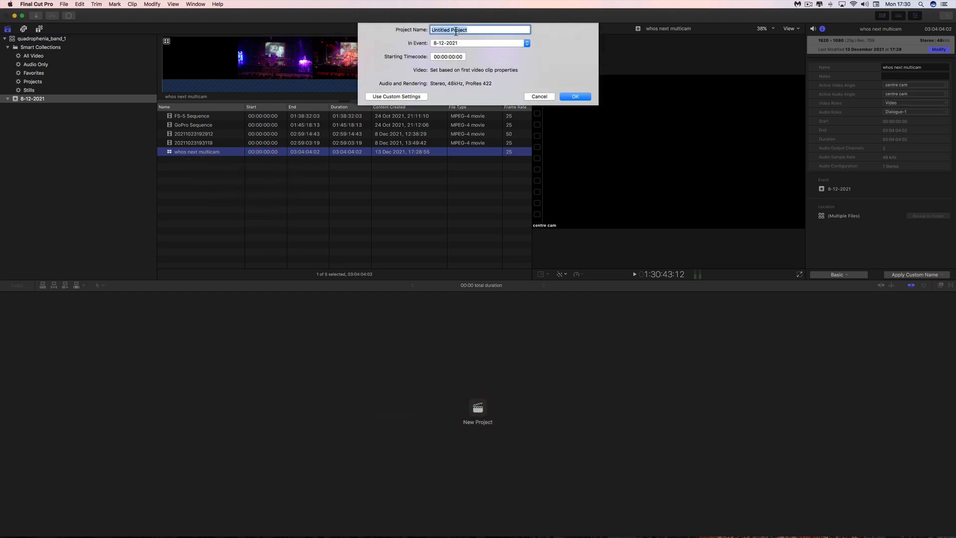
{"action": "type", "text": "whos next gig"}
{"action": "left_click", "coordinate": [399, 95]}
{"action": "left_click", "coordinate": [416, 144]}
{"action": "left_click", "coordinate": [575, 97]}
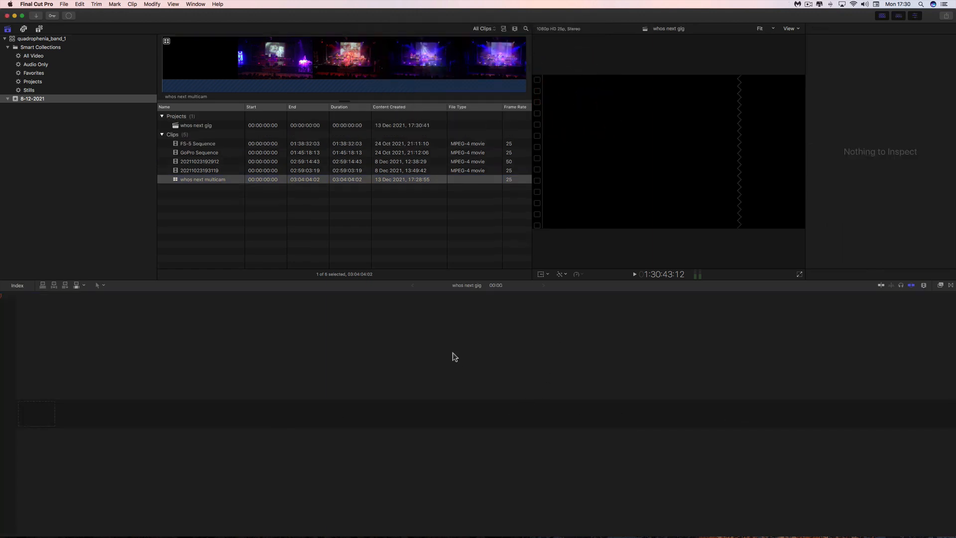
Place the whos next multicam clip at the start of the whos next gig timeline and preview it at two early points.
{"action": "left_click_drag", "start_coordinate": [244, 180], "coordinate": [5, 417]}
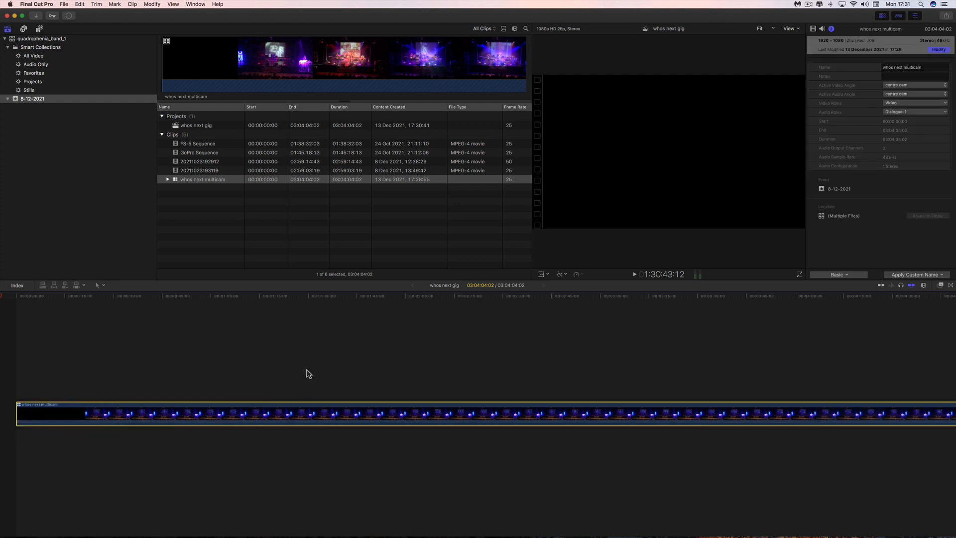
{"action": "left_click", "coordinate": [368, 296]}
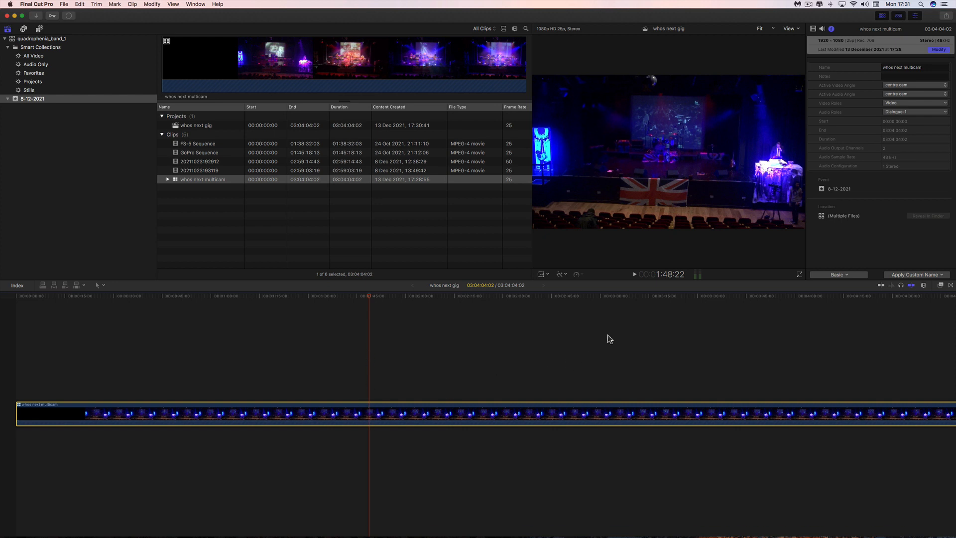
{"action": "left_click", "coordinate": [691, 297]}
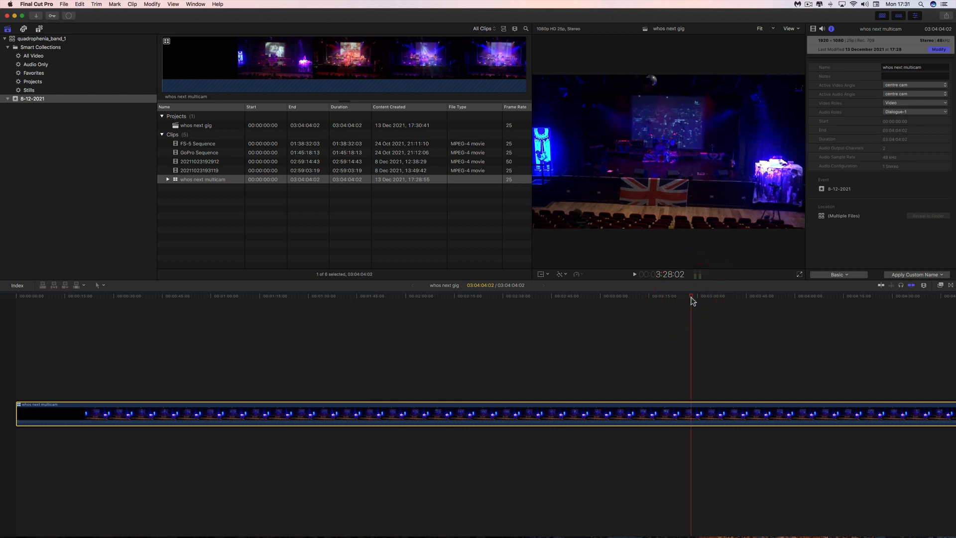
Fit the whole multicam clip in the timeline and move the playhead to about 1:54:40 to view the band performing.
{"action": "key", "text": "super+minus"}
{"action": "key", "text": "super+minus"}
{"action": "key", "text": "super+minus"}
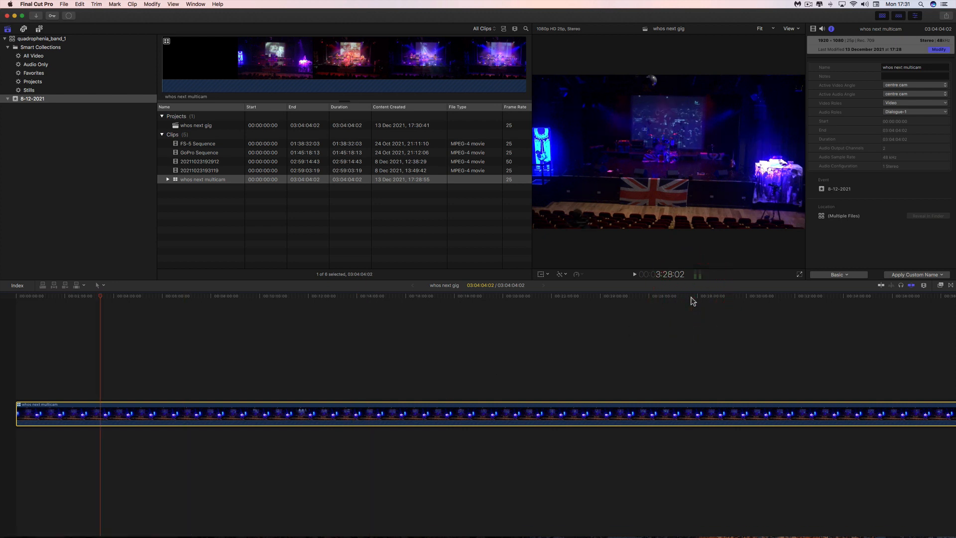
{"action": "key", "text": "super+minus"}
{"action": "key", "text": "super+minus"}
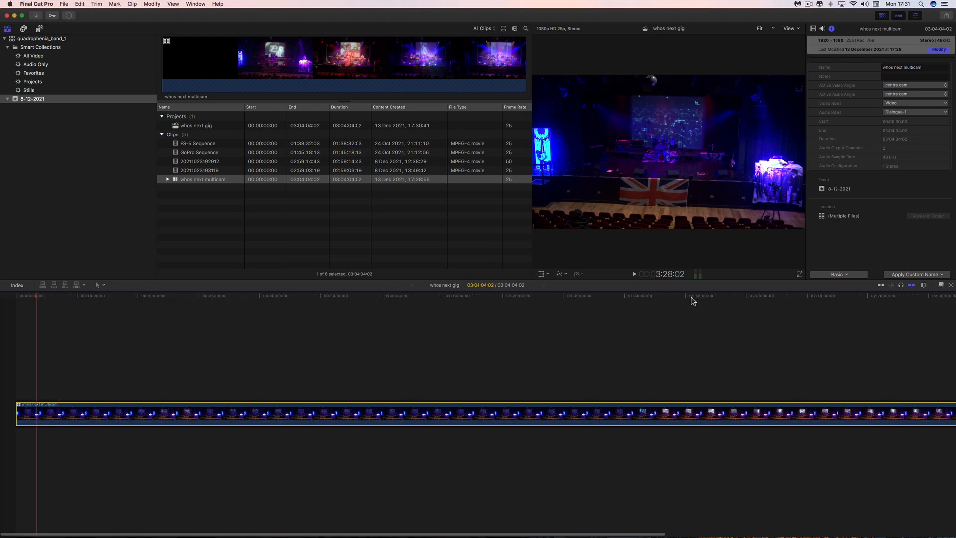
{"action": "key", "text": "super+minus"}
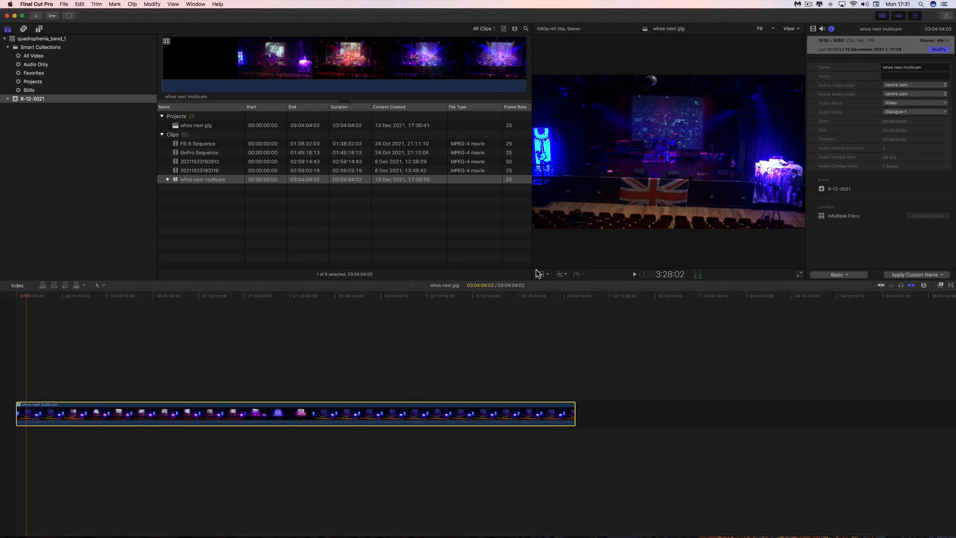
{"action": "left_click_drag", "start_coordinate": [252, 298], "coordinate": [365, 296]}
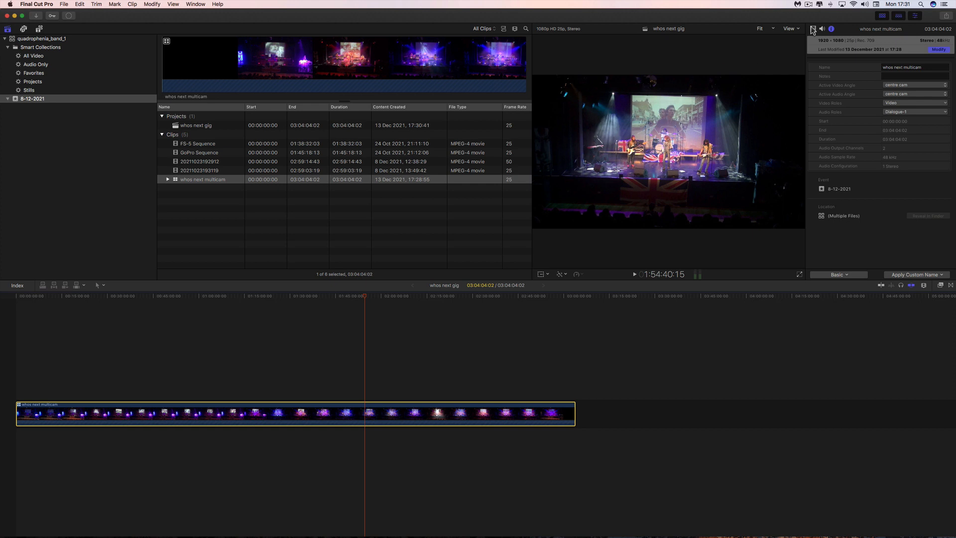
Show the multicam angles beside the viewer and widen the viewer area so all four cameras are displayed.
{"action": "left_click", "coordinate": [792, 29]}
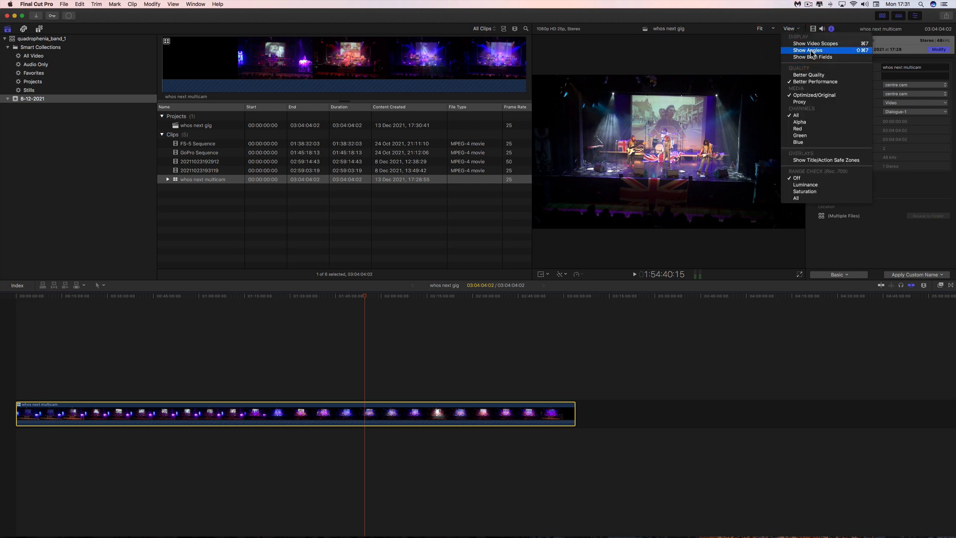
{"action": "left_click", "coordinate": [810, 50]}
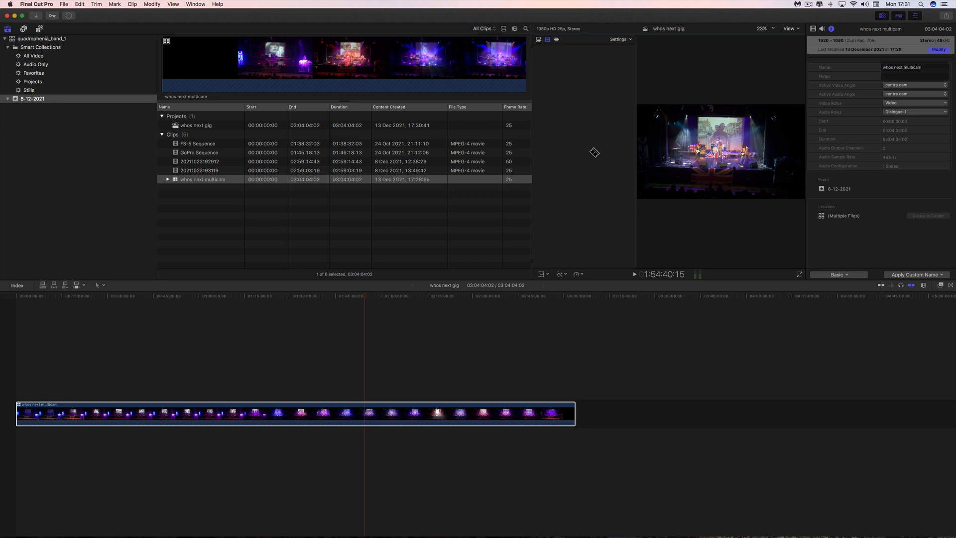
{"action": "left_click_drag", "start_coordinate": [531, 276], "coordinate": [310, 263]}
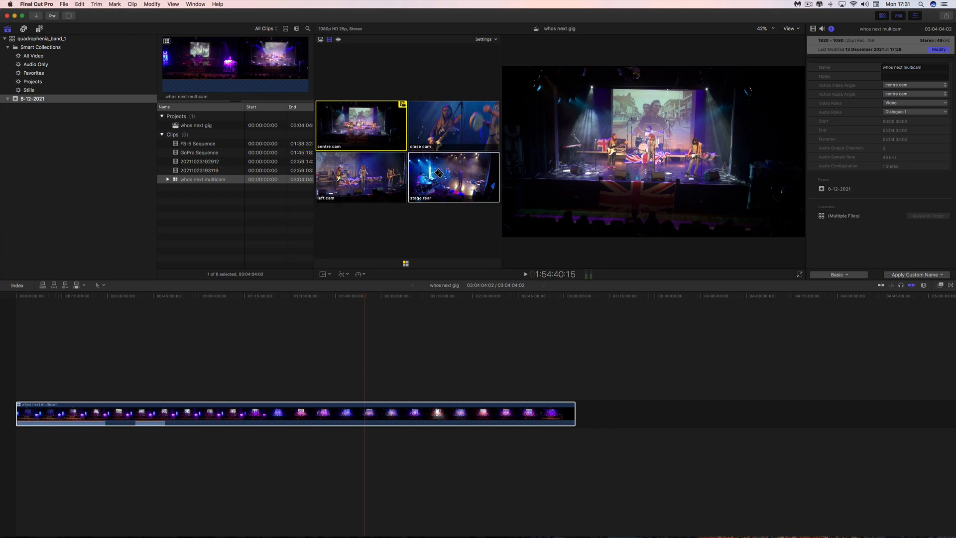
Compare the camera name of the FS-5 Sequence clip with the angle labels of the whos next multicam clip.
{"action": "left_click", "coordinate": [204, 144]}
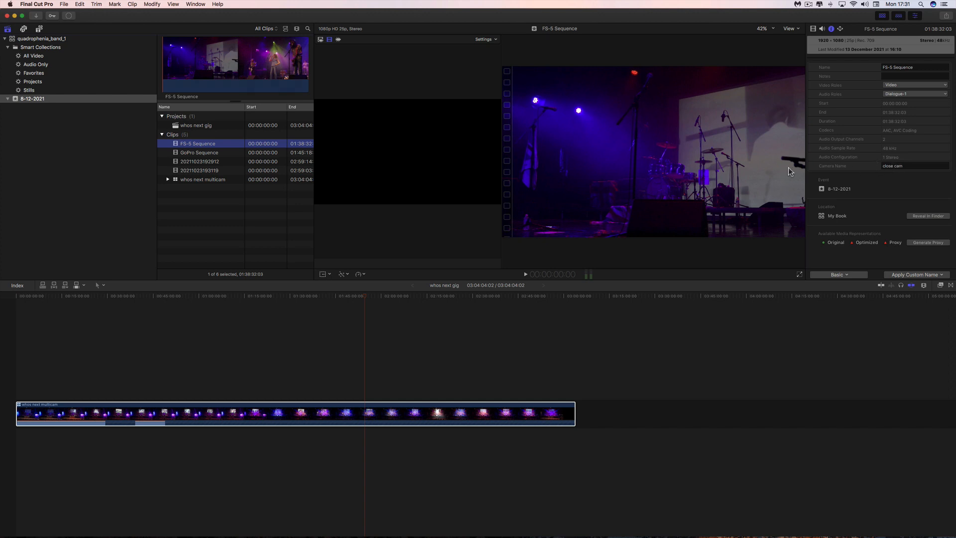
{"action": "left_click", "coordinate": [209, 180]}
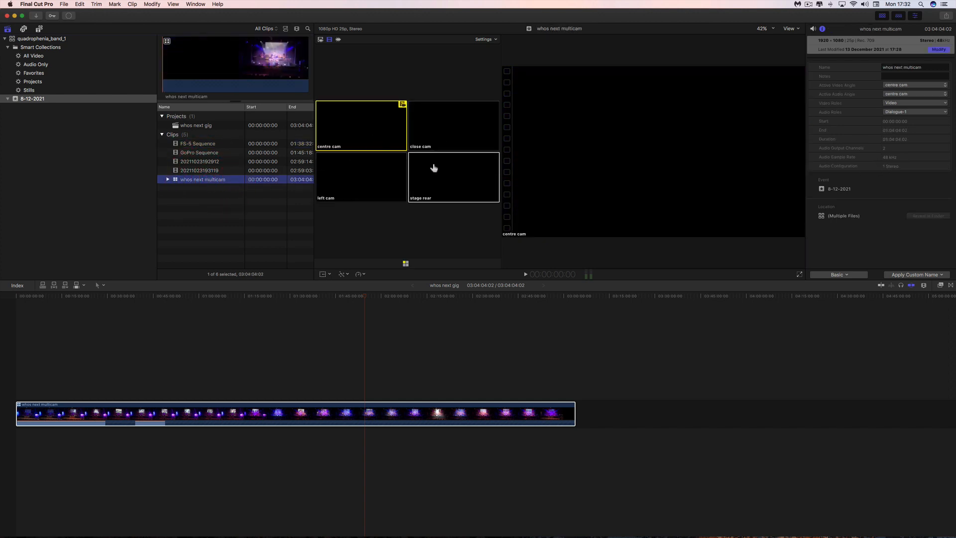
Move the project playhead to about 1:50:52 and enable combined video and audio switching for the angles.
{"action": "left_click", "coordinate": [360, 297]}
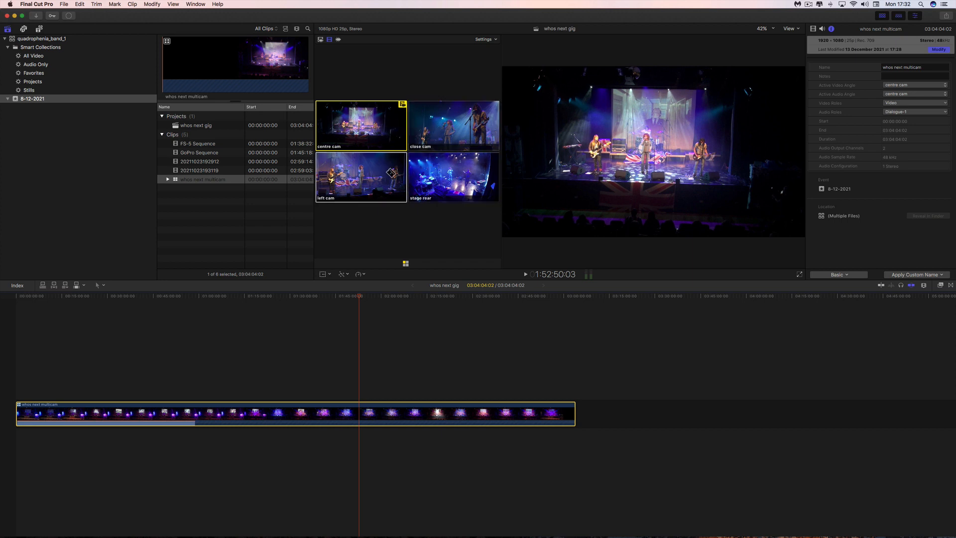
{"action": "mouse_move", "coordinate": [360, 300]}
{"action": "left_mouse_down"}
{"action": "mouse_move", "coordinate": [318, 297]}
{"action": "mouse_move", "coordinate": [342, 297]}
{"action": "left_mouse_up"}
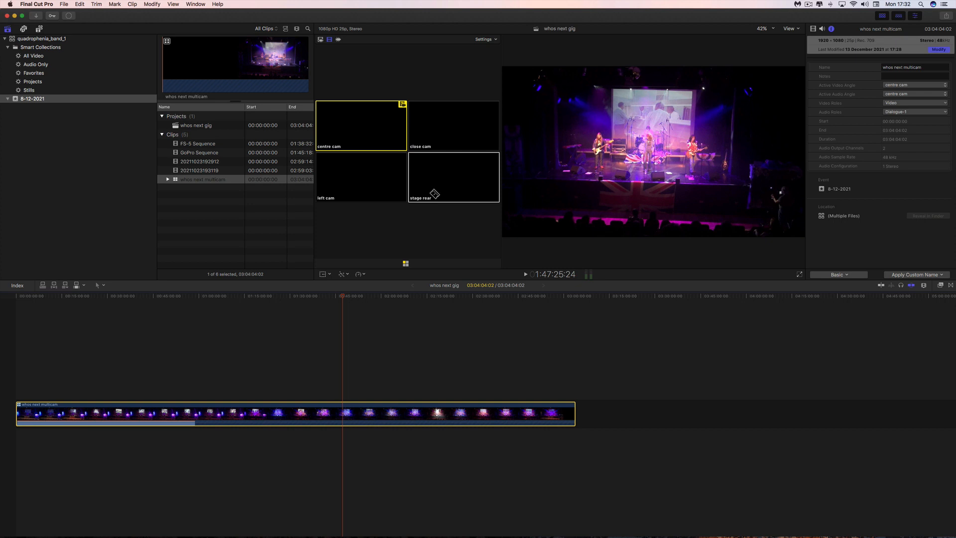
{"action": "left_click_drag", "start_coordinate": [345, 296], "coordinate": [356, 297]}
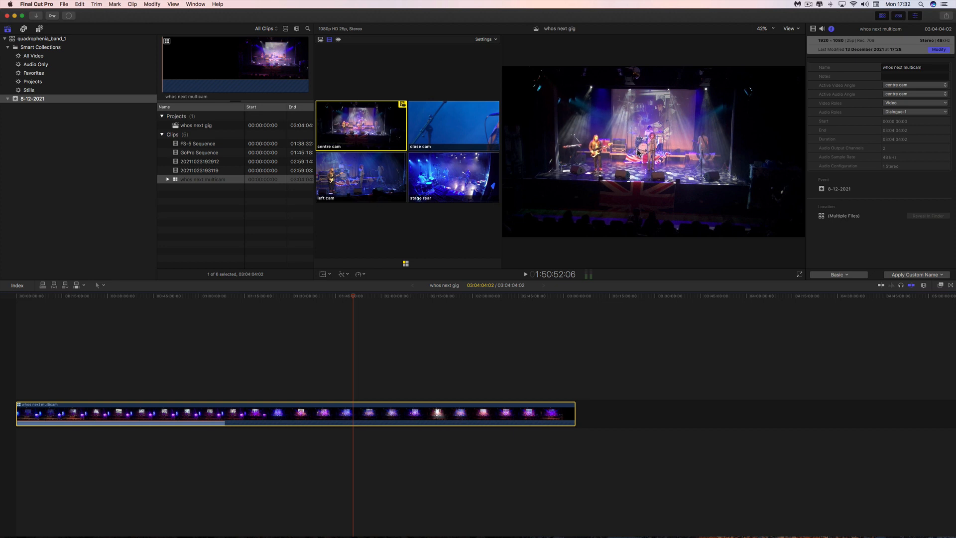
{"action": "left_click", "coordinate": [320, 39]}
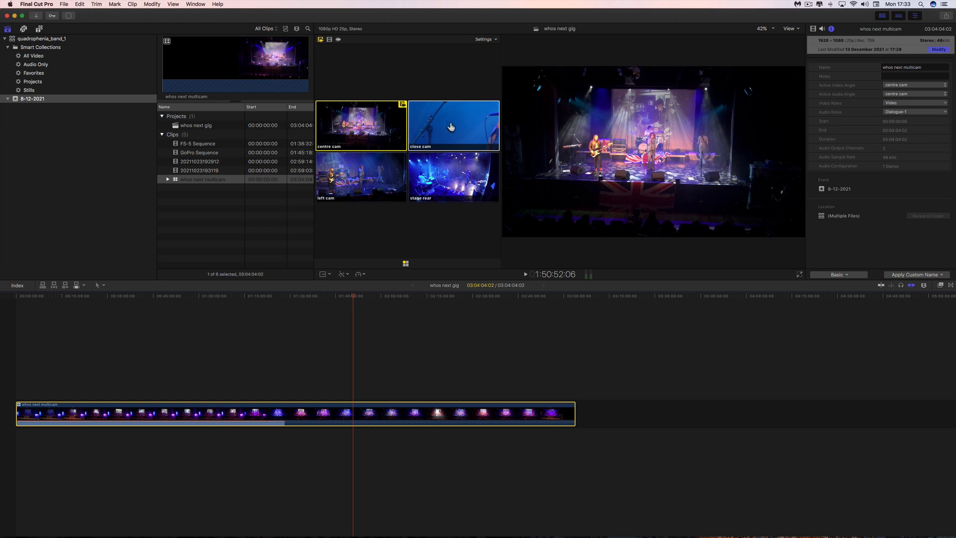
Switch the multicam clip's combined video and audio angle through close cam and left cam, ending on stage rear.
{"action": "left_click", "coordinate": [450, 126]}
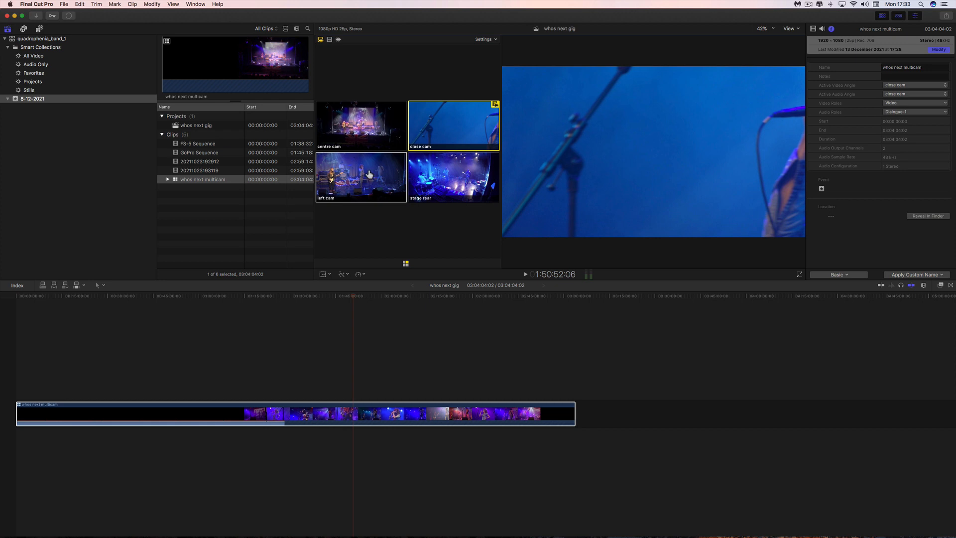
{"action": "left_click", "coordinate": [369, 173]}
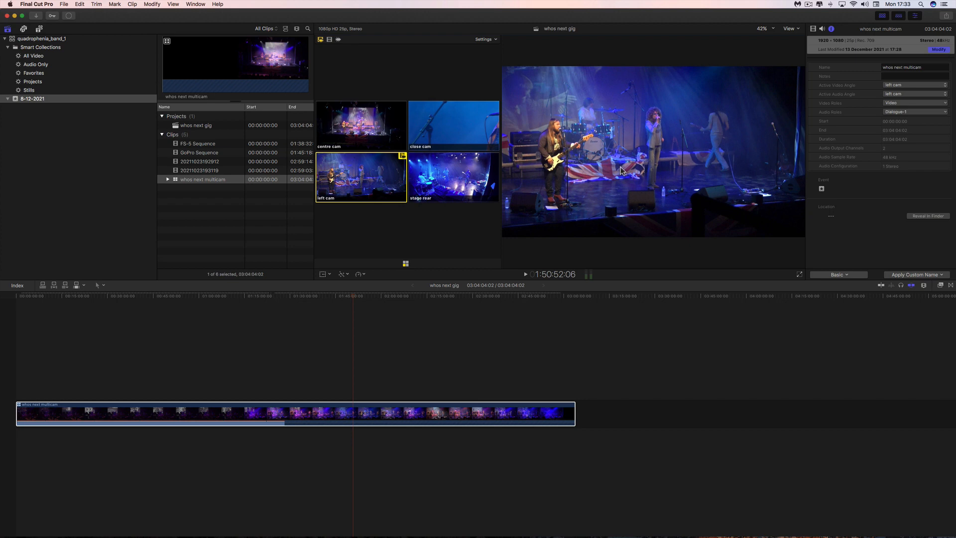
{"action": "left_click", "coordinate": [445, 180]}
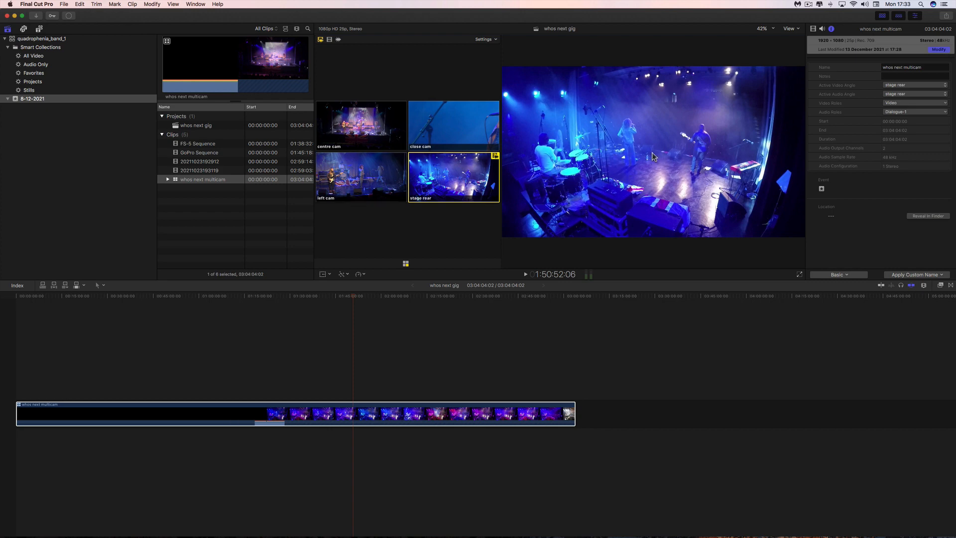
Enable audio-only switching and try the centre cam and close cam audio, ending with left cam as the active audio angle.
{"action": "left_click", "coordinate": [338, 40]}
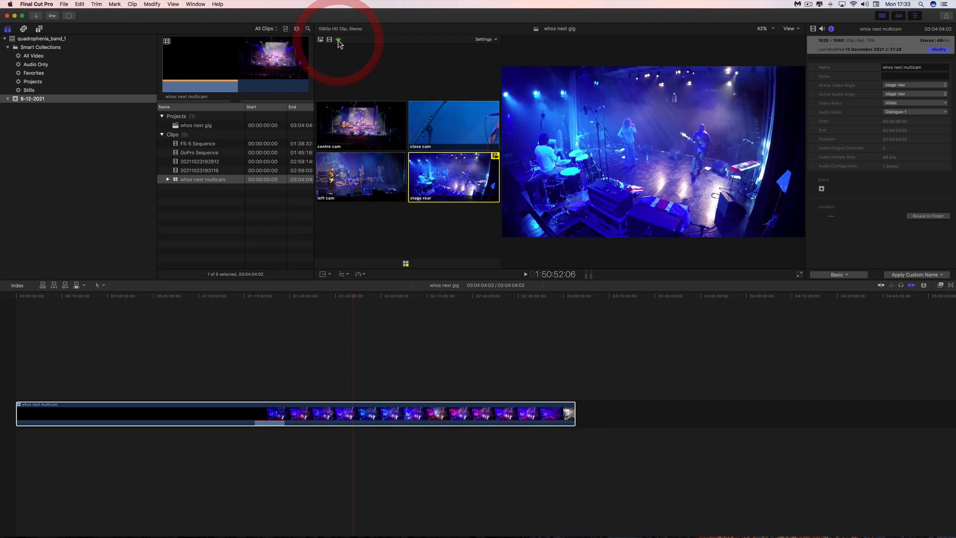
{"action": "left_click", "coordinate": [350, 181]}
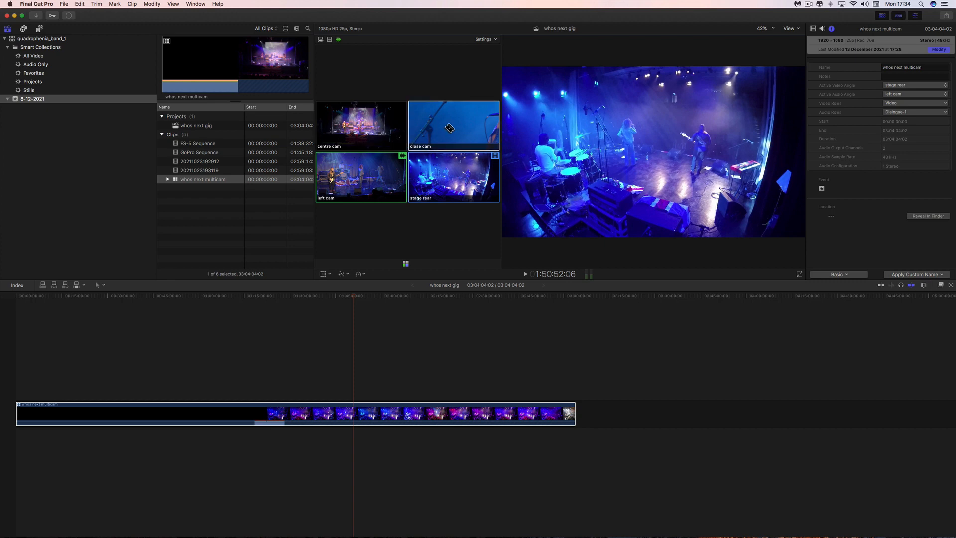
{"action": "left_click", "coordinate": [339, 39]}
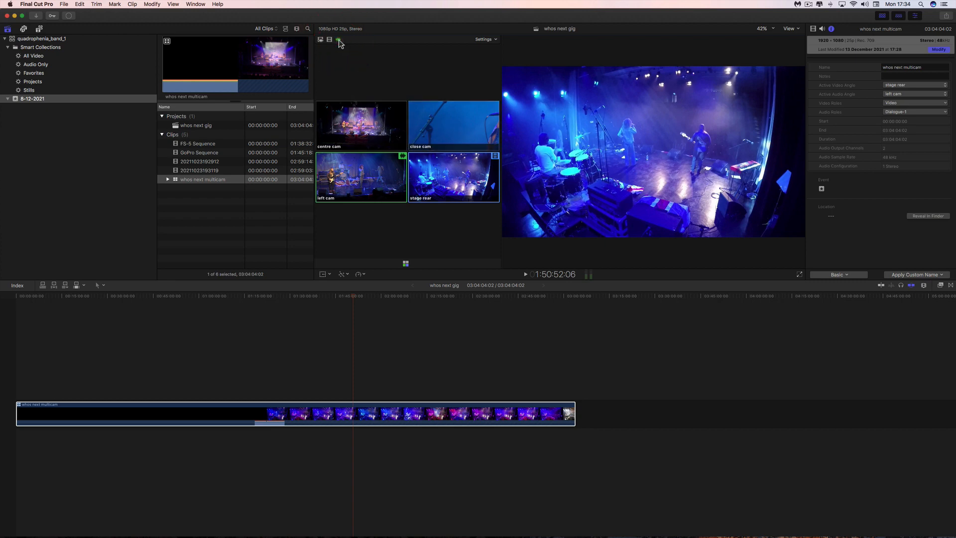
{"action": "left_click", "coordinate": [360, 123]}
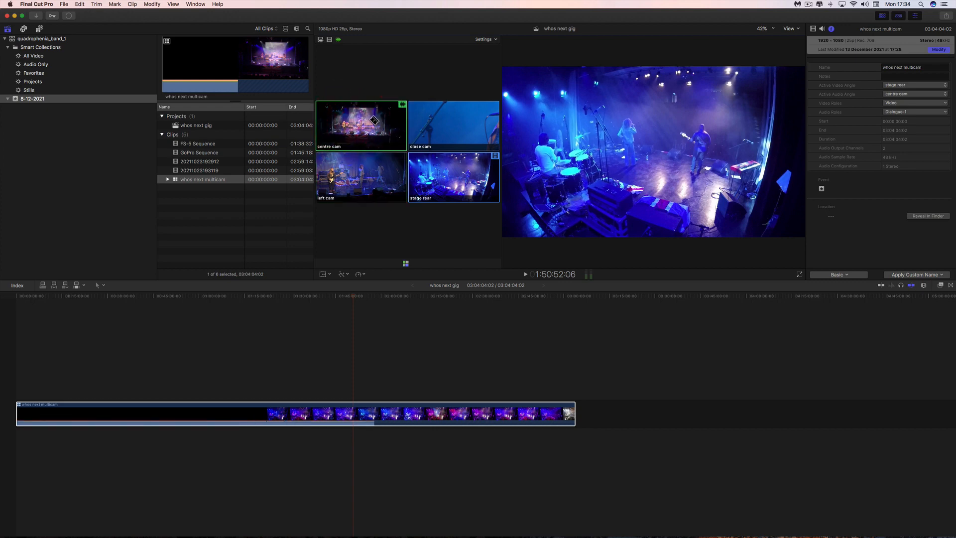
{"action": "left_click", "coordinate": [462, 128]}
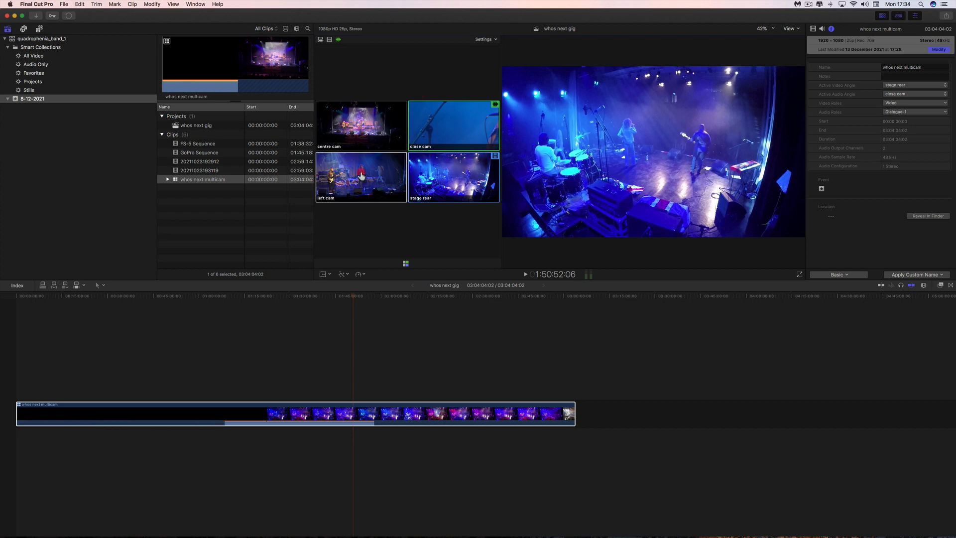
{"action": "left_click", "coordinate": [362, 175]}
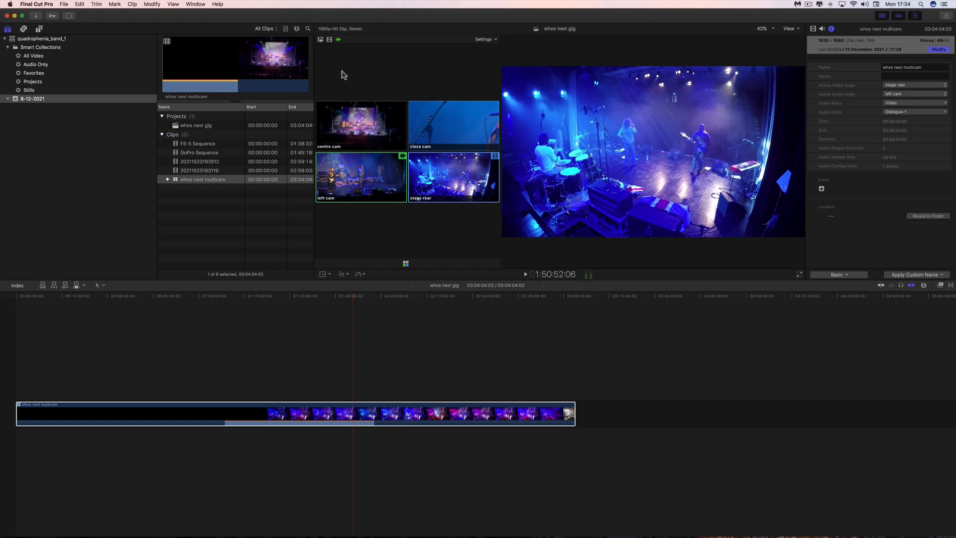
Enable video-only switching and cycle through the camera angles, ending with close cam as the active video angle.
{"action": "left_click", "coordinate": [329, 40]}
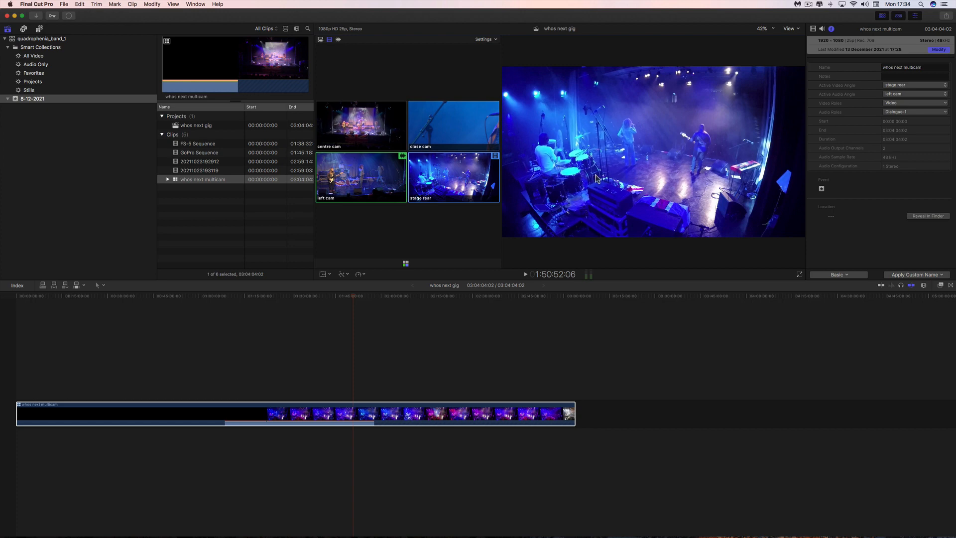
{"action": "left_click", "coordinate": [365, 128]}
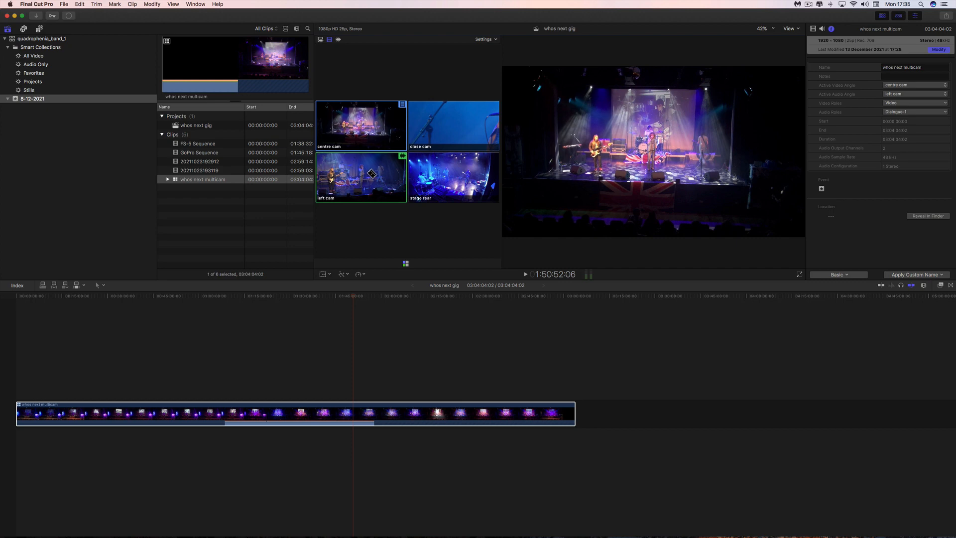
{"action": "left_click", "coordinate": [449, 124]}
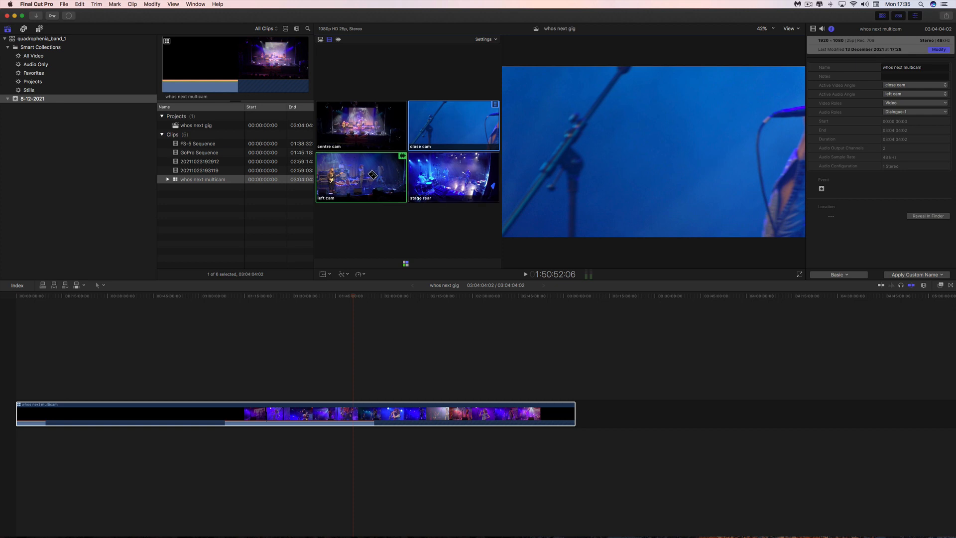
{"action": "left_click", "coordinate": [466, 181]}
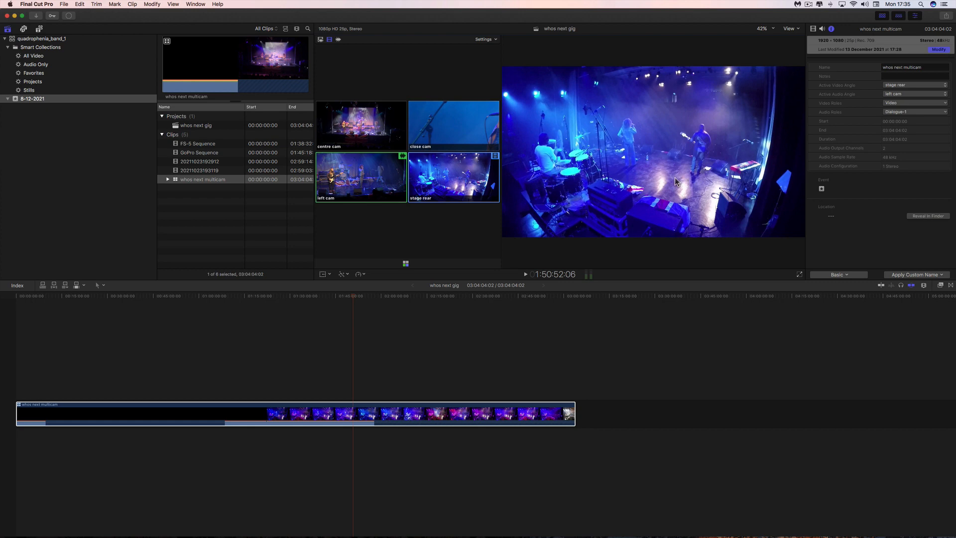
{"action": "left_click", "coordinate": [453, 127]}
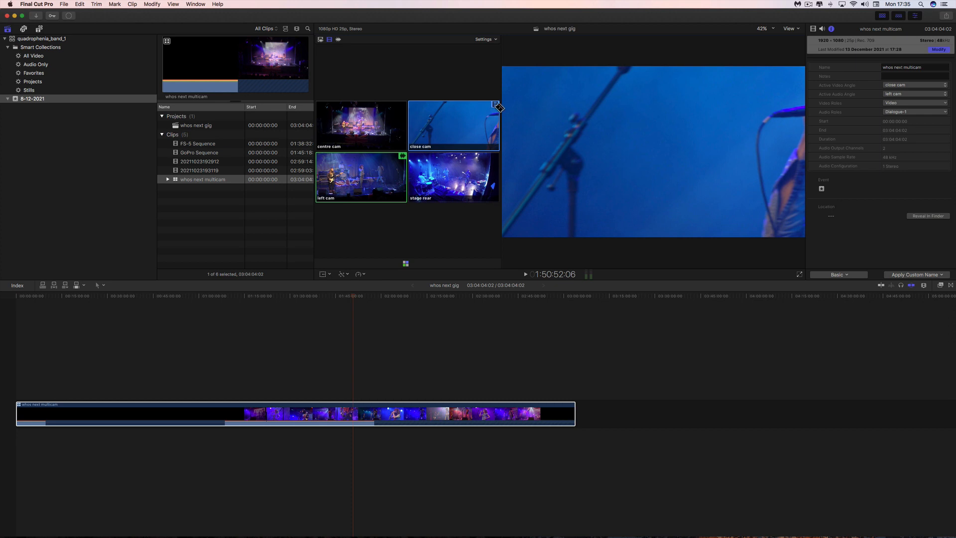
Step the project playhead back from about 1:47:40 to 1:23:07 to examine the earlier close cam footage.
{"action": "left_click", "coordinate": [344, 297]}
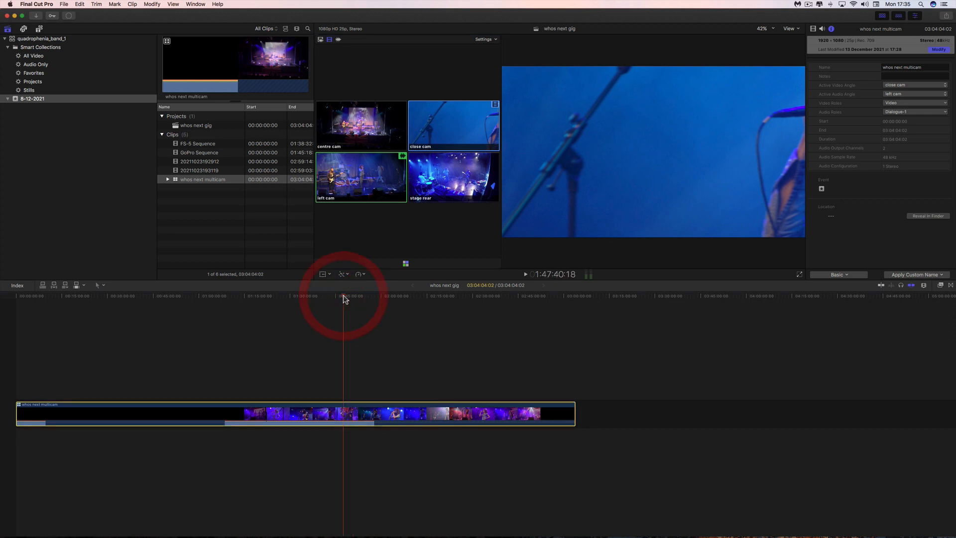
{"action": "left_click", "coordinate": [335, 297]}
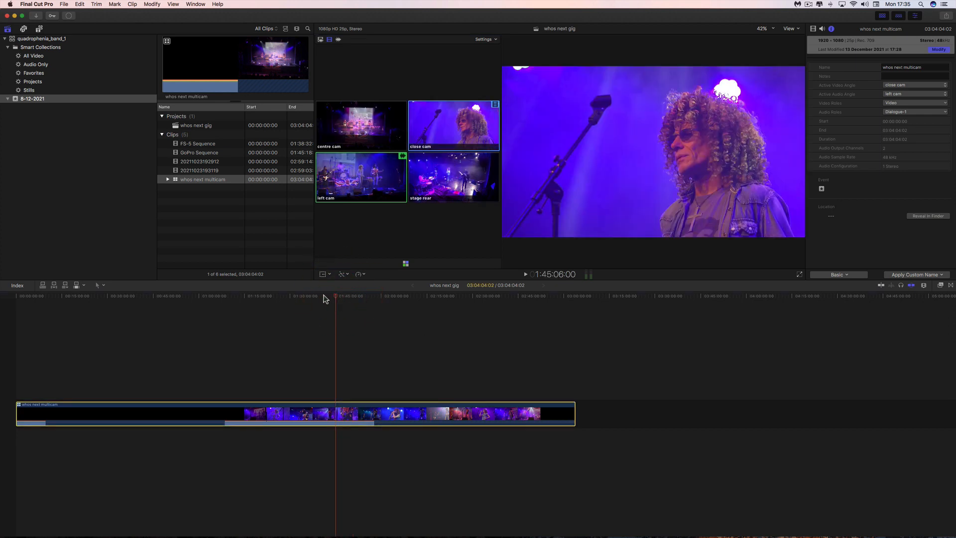
{"action": "left_click", "coordinate": [321, 296]}
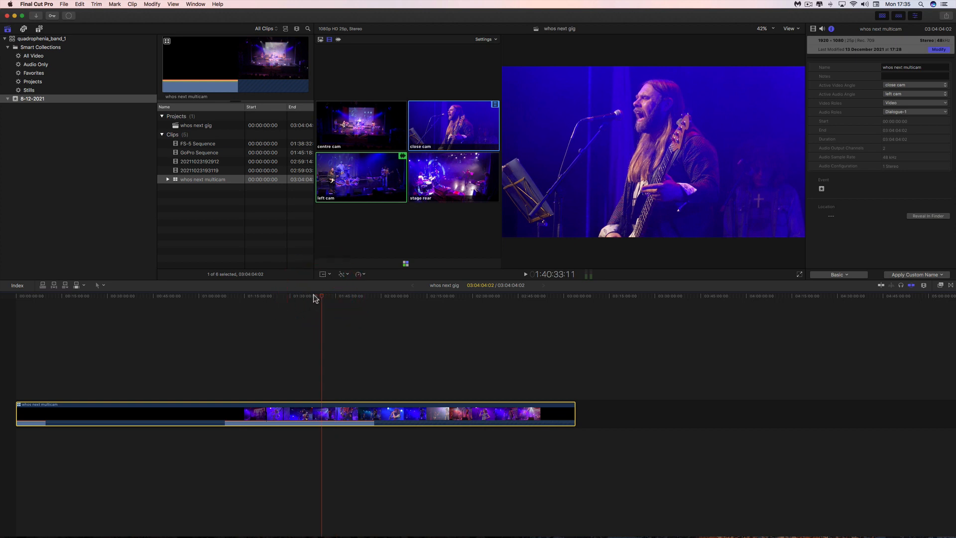
{"action": "left_click", "coordinate": [314, 297]}
{"action": "left_click", "coordinate": [302, 297]}
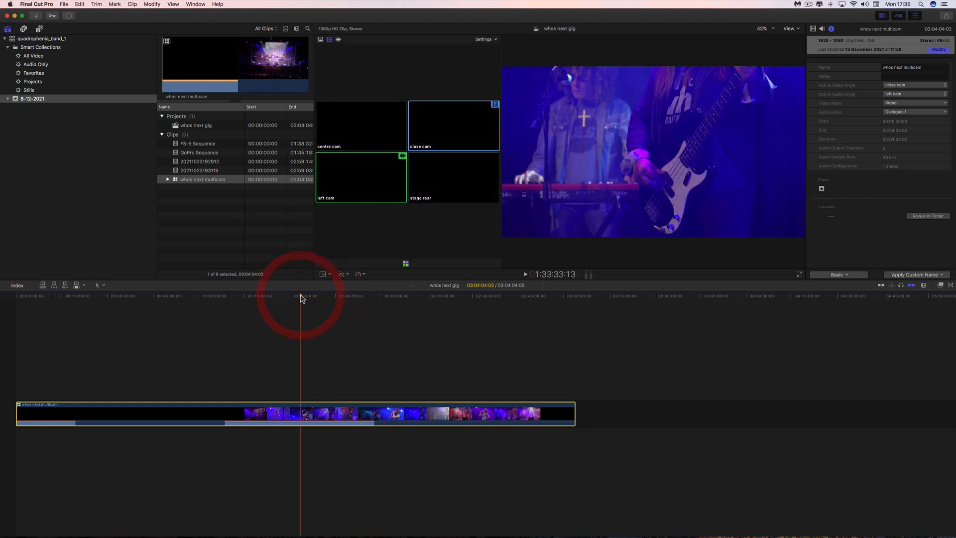
{"action": "left_click", "coordinate": [294, 297]}
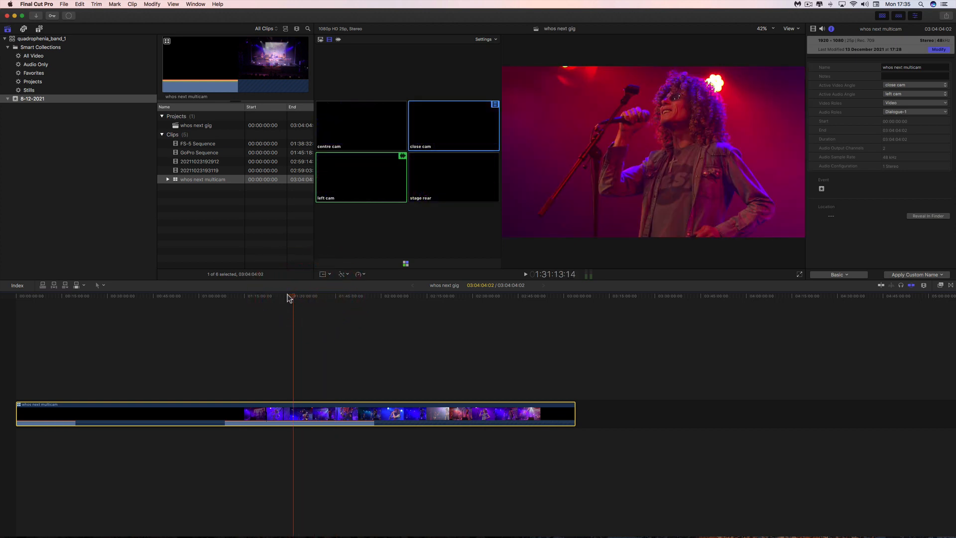
{"action": "left_click", "coordinate": [287, 296]}
{"action": "left_click", "coordinate": [281, 297]}
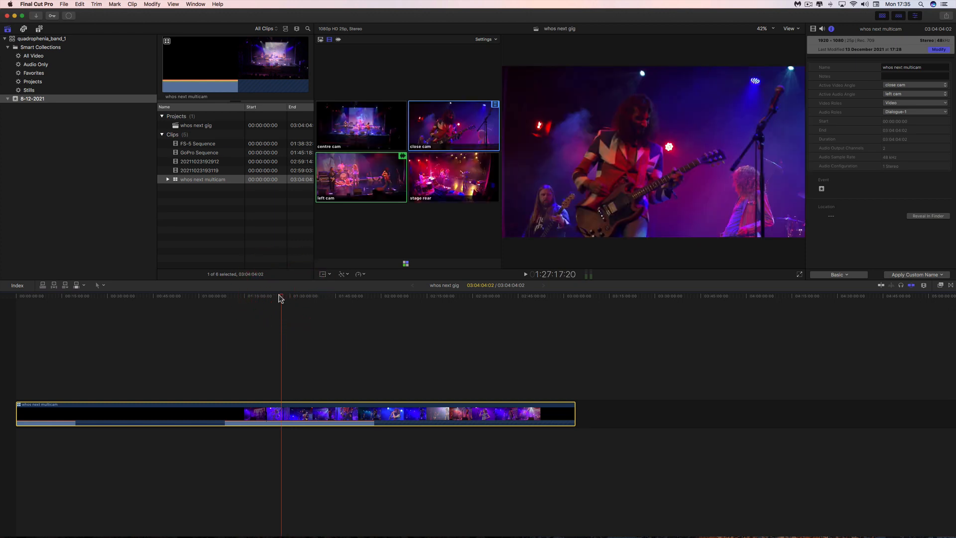
{"action": "left_click", "coordinate": [269, 296]}
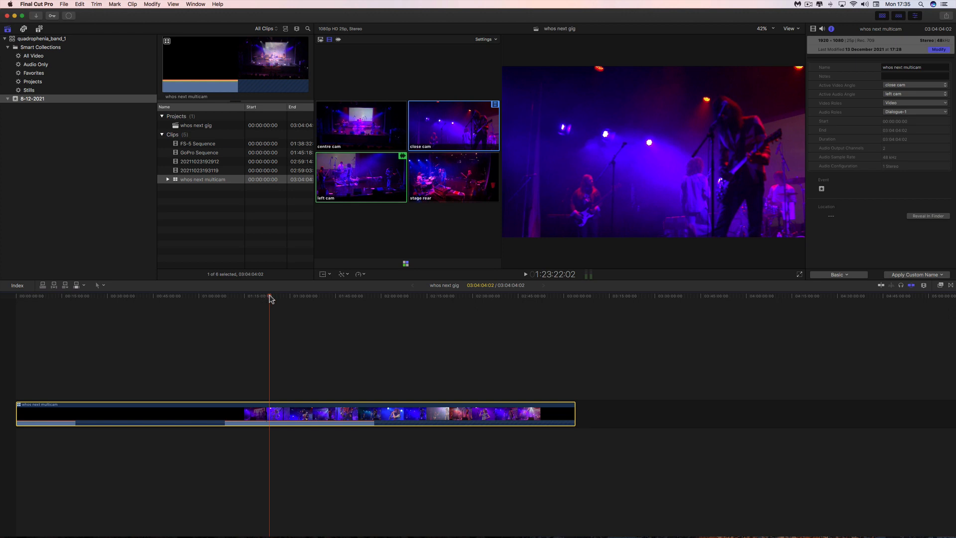
{"action": "mouse_move", "coordinate": [270, 297]}
{"action": "left_mouse_down"}
{"action": "mouse_move", "coordinate": [292, 298]}
{"action": "mouse_move", "coordinate": [270, 298]}
{"action": "left_mouse_up"}
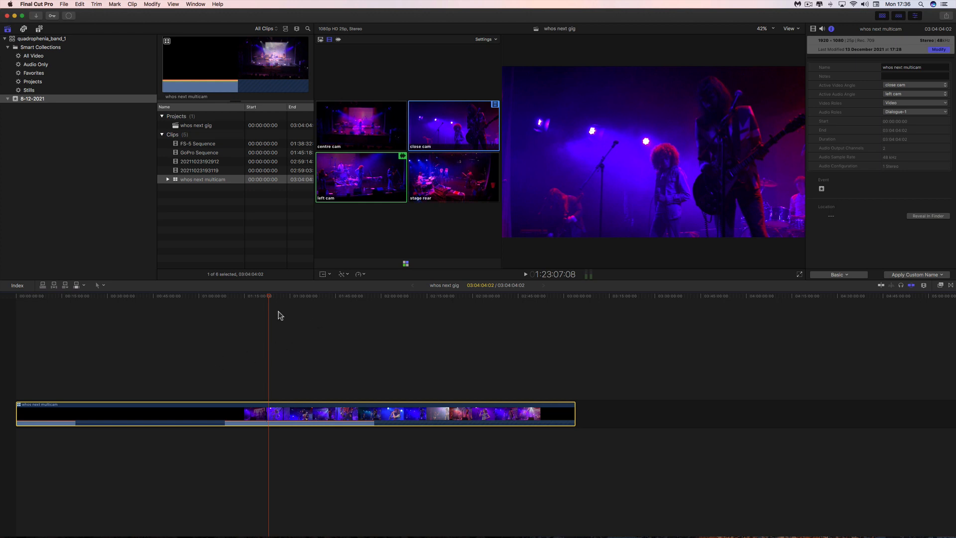
Check the earlier footage, park the playhead at about 1:21:16 and trim the multicam clip's start to it using the Select tool.
{"action": "left_click_drag", "start_coordinate": [269, 298], "coordinate": [174, 309]}
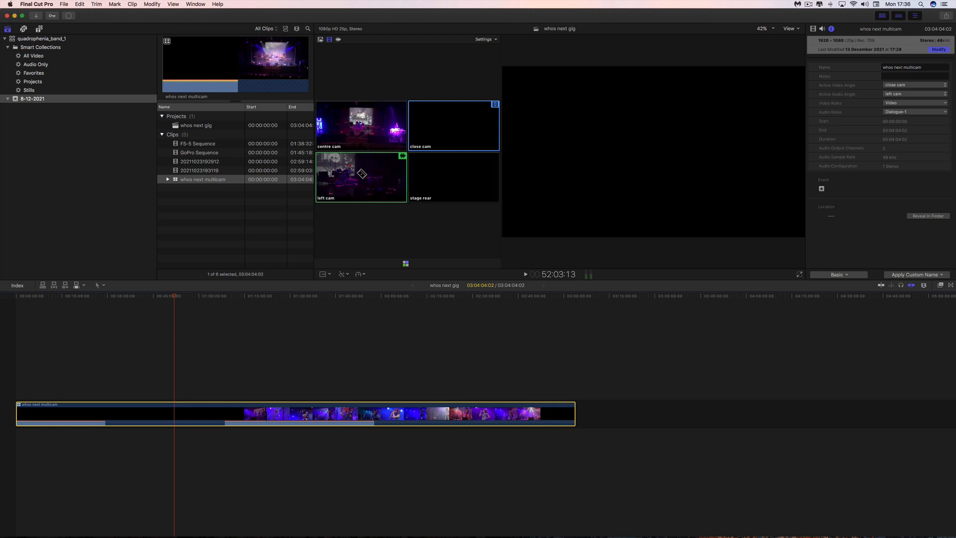
{"action": "mouse_move", "coordinate": [174, 298]}
{"action": "left_mouse_down"}
{"action": "mouse_move", "coordinate": [160, 297]}
{"action": "mouse_move", "coordinate": [179, 296]}
{"action": "left_mouse_up"}
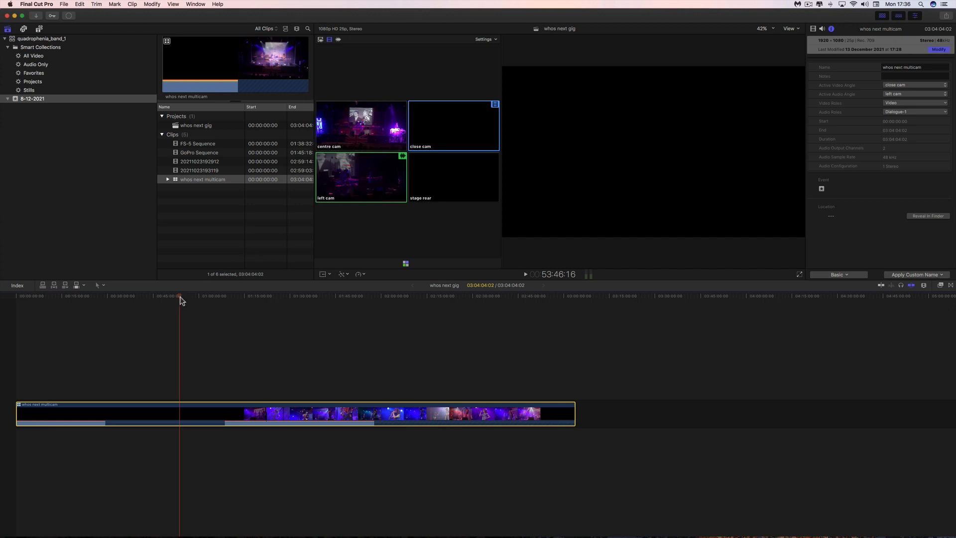
{"action": "left_click_drag", "start_coordinate": [181, 299], "coordinate": [262, 316]}
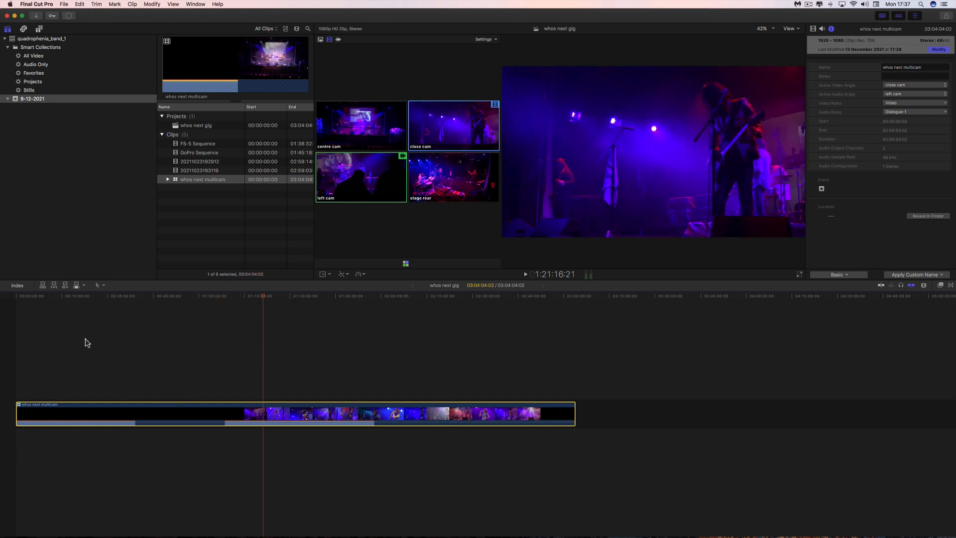
{"action": "left_click", "coordinate": [101, 286]}
{"action": "left_click", "coordinate": [115, 297]}
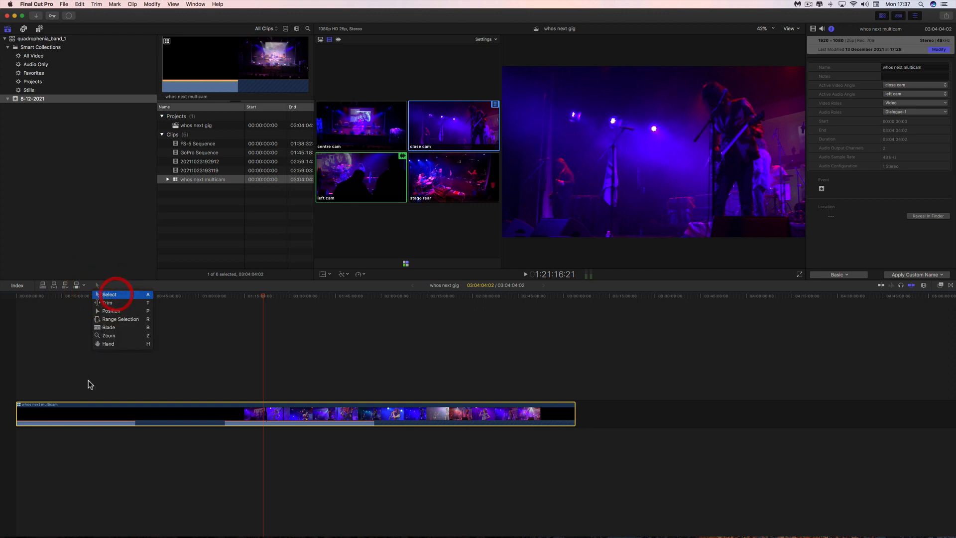
{"action": "left_click", "coordinate": [17, 414]}
{"action": "left_click_drag", "start_coordinate": [17, 414], "coordinate": [263, 416]}
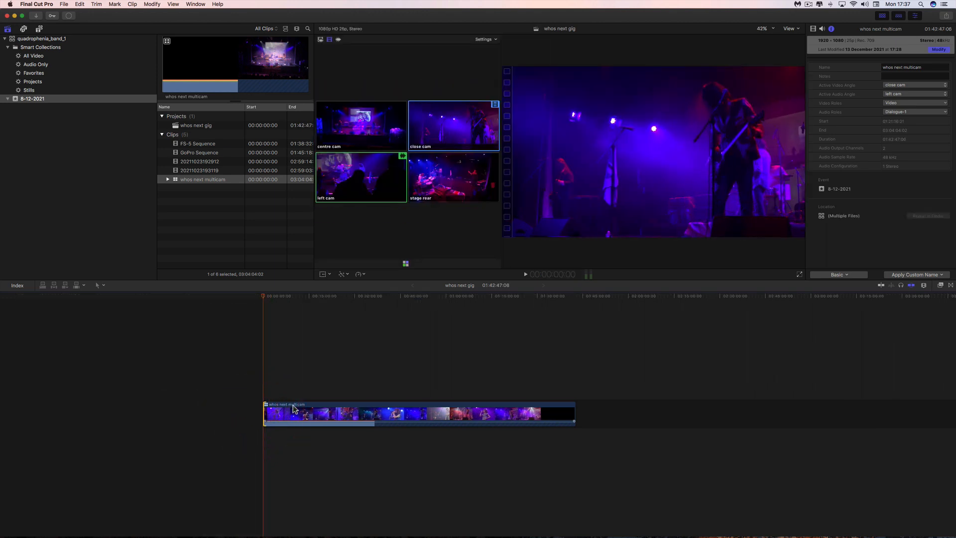
Examine the opening 25 seconds or so of the trimmed multicam clip for the start of the performance.
{"action": "key", "text": "super+equal"}
{"action": "key", "text": "super+equal"}
{"action": "key", "text": "super+equal"}
{"action": "key", "text": "super+equal"}
{"action": "key", "text": "super+equal"}
{"action": "key", "text": "super+equal"}
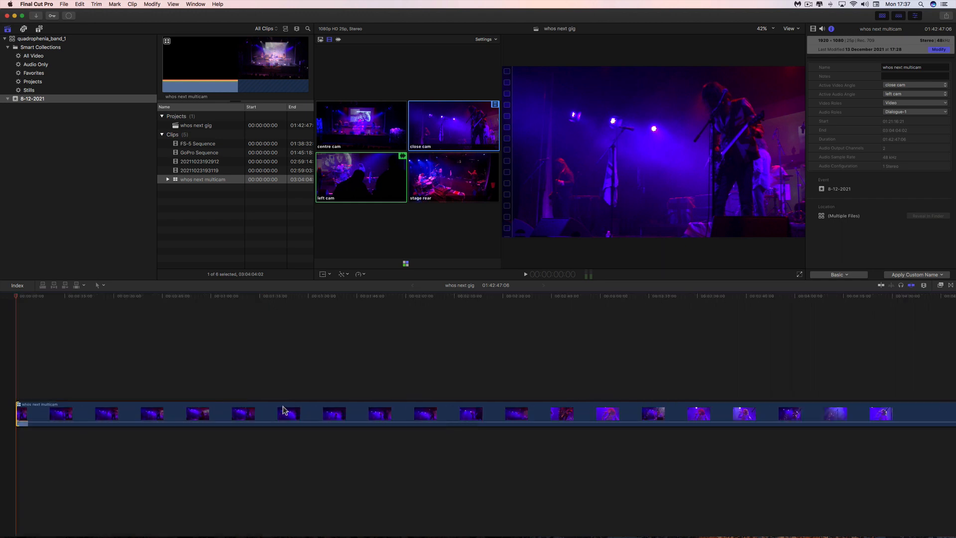
{"action": "left_click", "coordinate": [31, 296]}
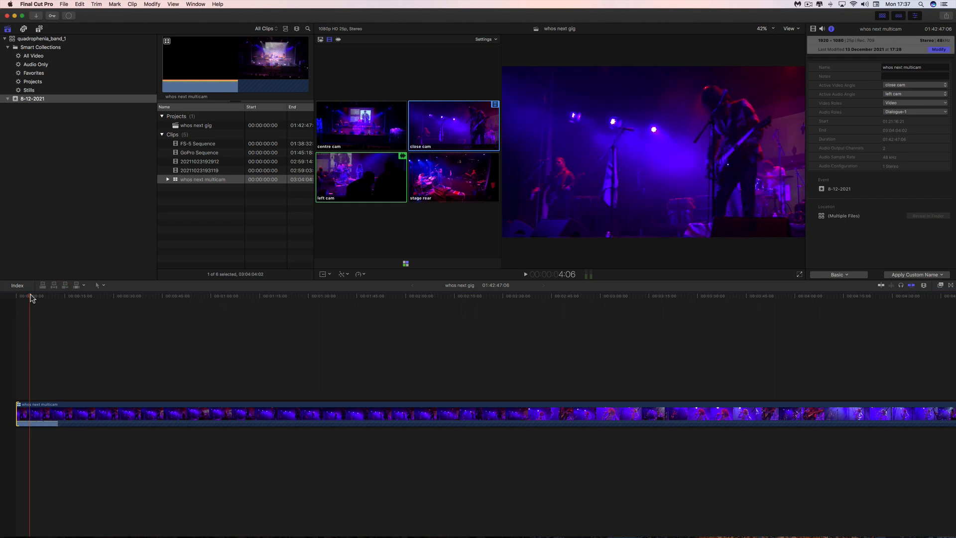
{"action": "left_click", "coordinate": [48, 296]}
{"action": "left_click", "coordinate": [56, 296]}
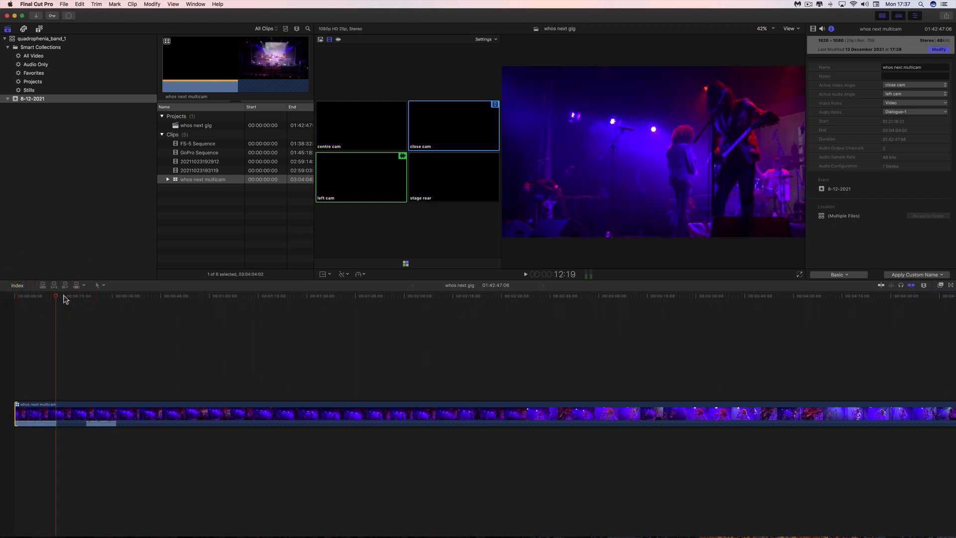
{"action": "key", "text": "space"}
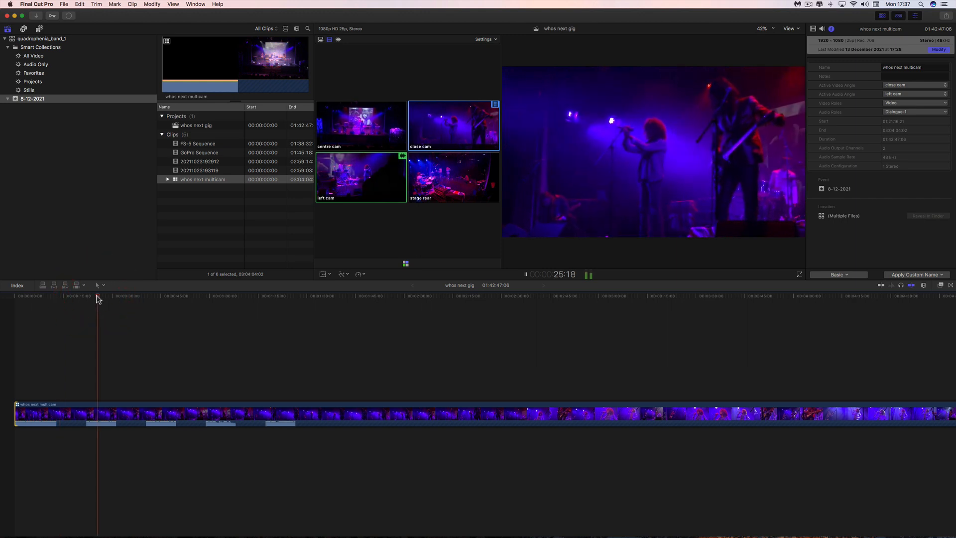
{"action": "key", "text": "space"}
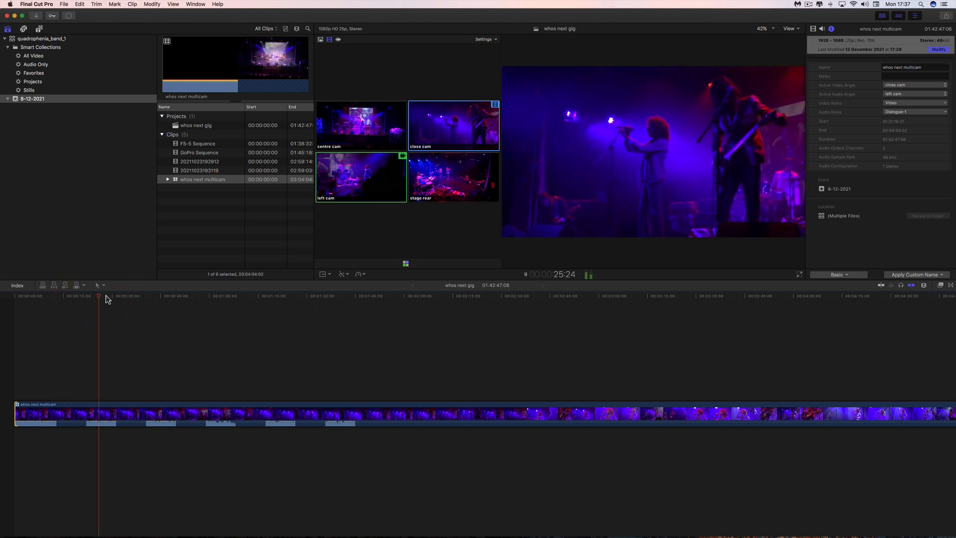
Sample the multicam clip at intervals from about 0:38 to 2:59 to locate the start of the performance.
{"action": "left_click", "coordinate": [139, 297]}
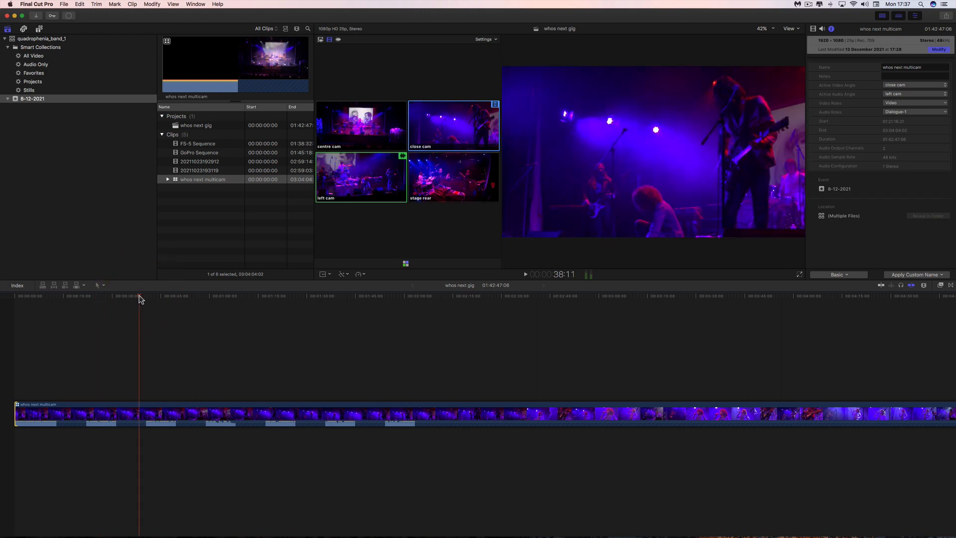
{"action": "key", "text": "space"}
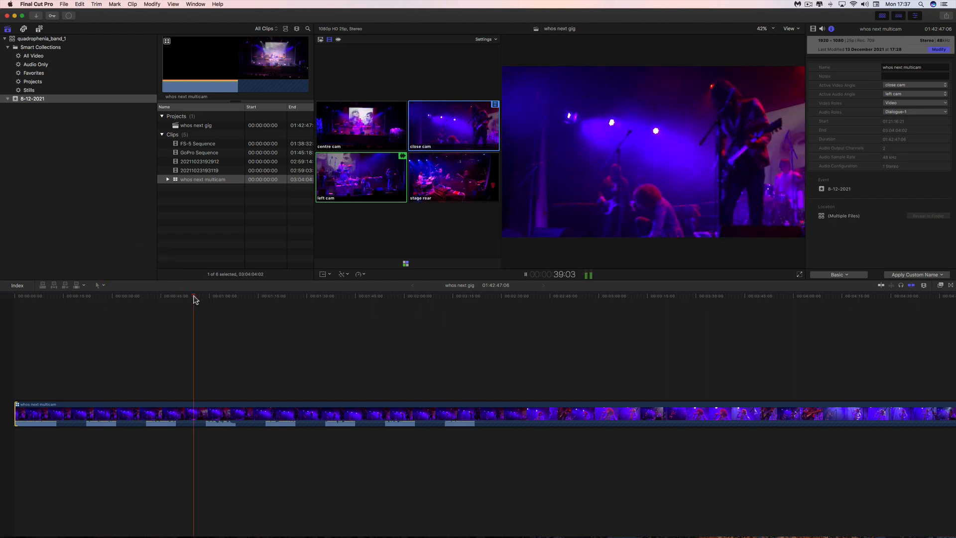
{"action": "left_click", "coordinate": [268, 296]}
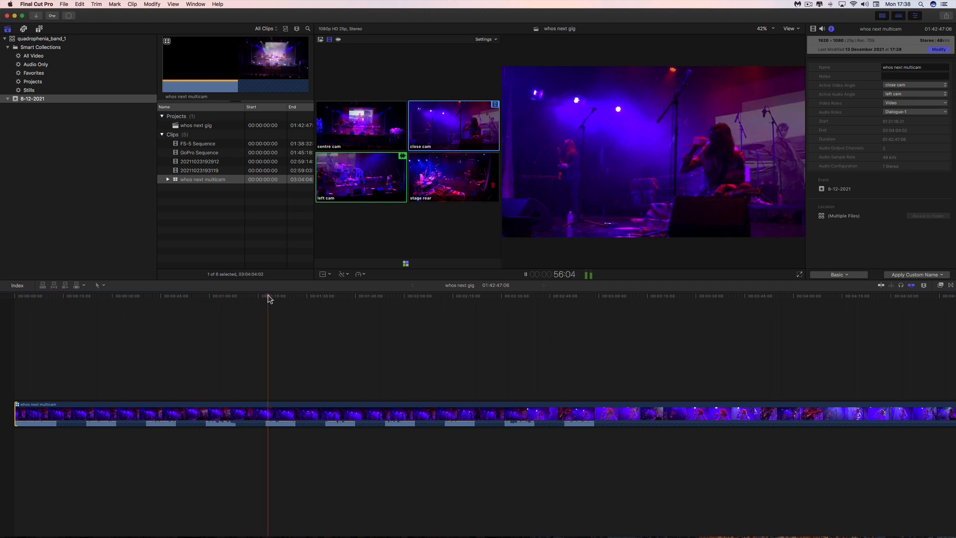
{"action": "left_click", "coordinate": [348, 295]}
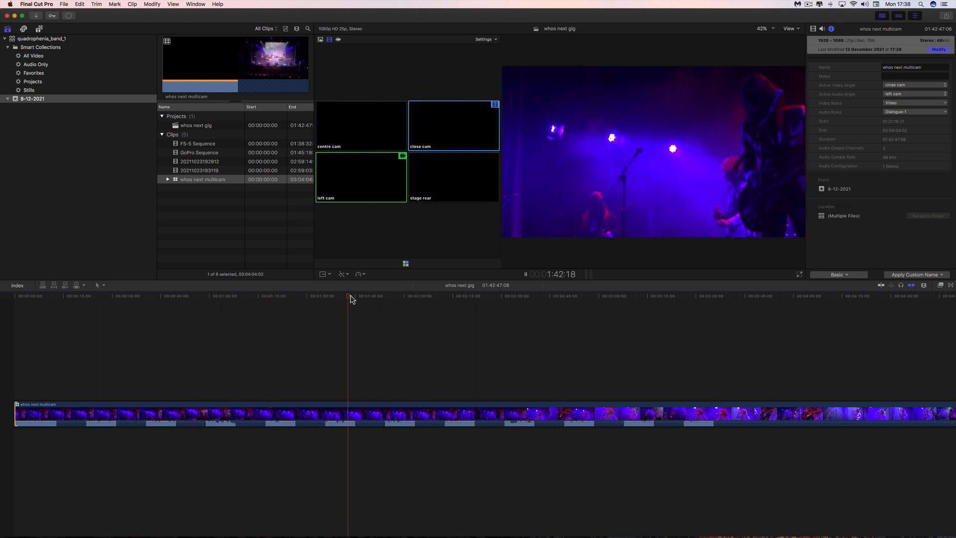
{"action": "left_click", "coordinate": [390, 296]}
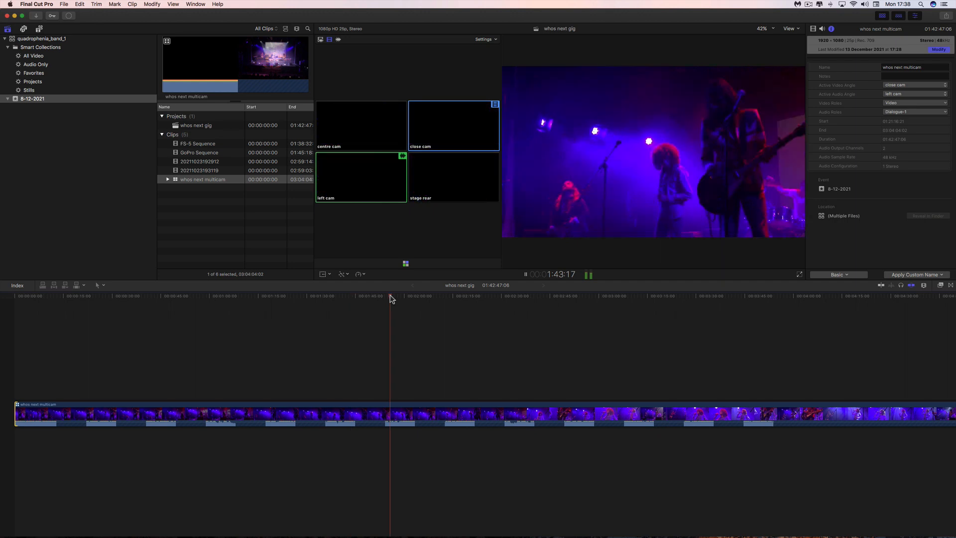
{"action": "left_click", "coordinate": [408, 296]}
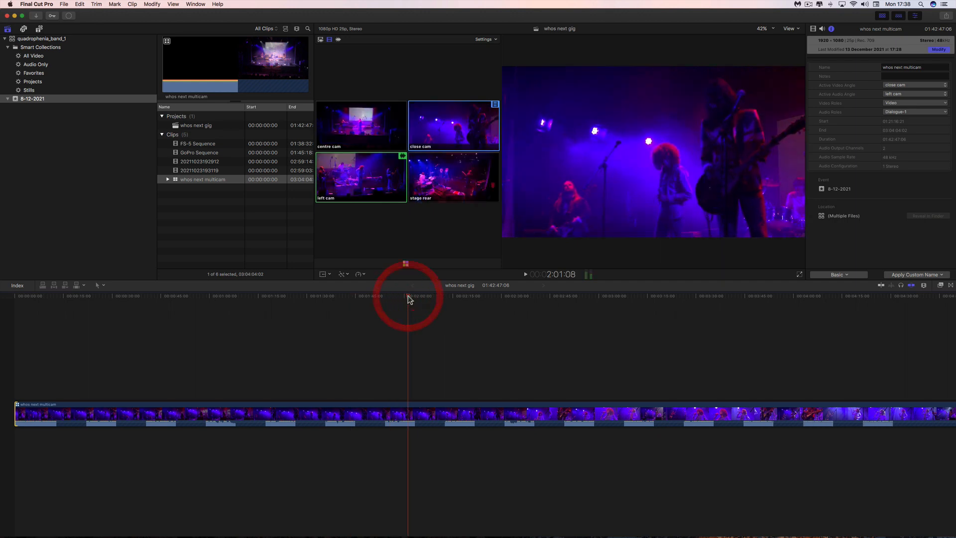
{"action": "left_click", "coordinate": [442, 297]}
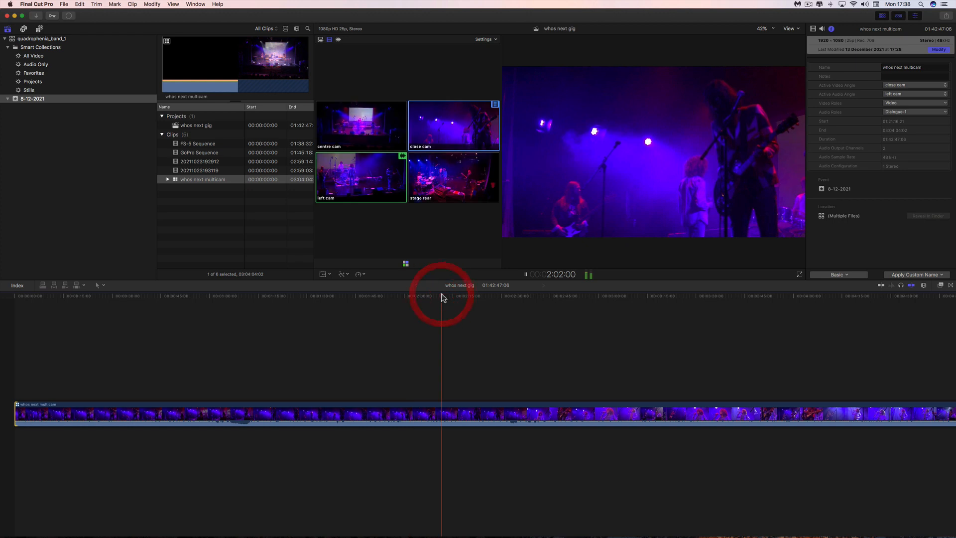
{"action": "left_click", "coordinate": [485, 297]}
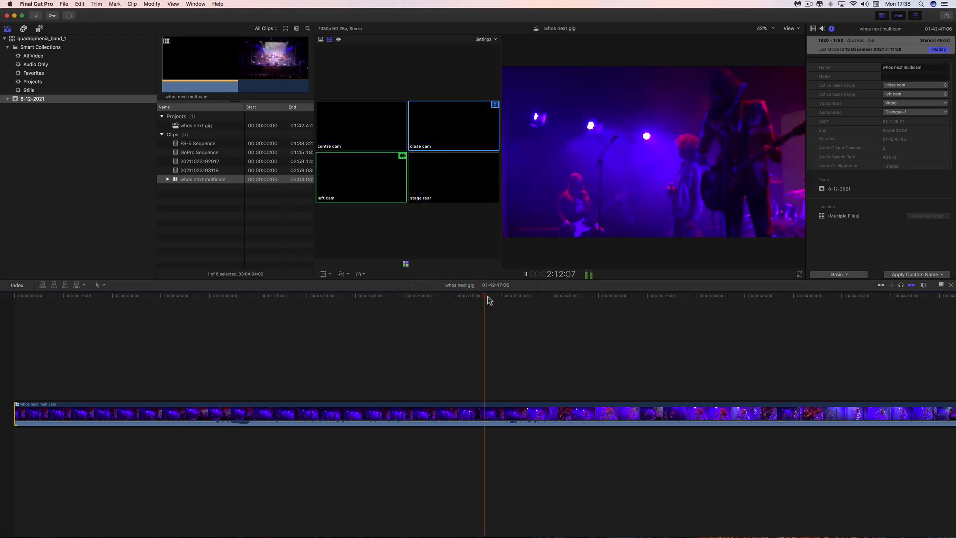
{"action": "left_click", "coordinate": [523, 297]}
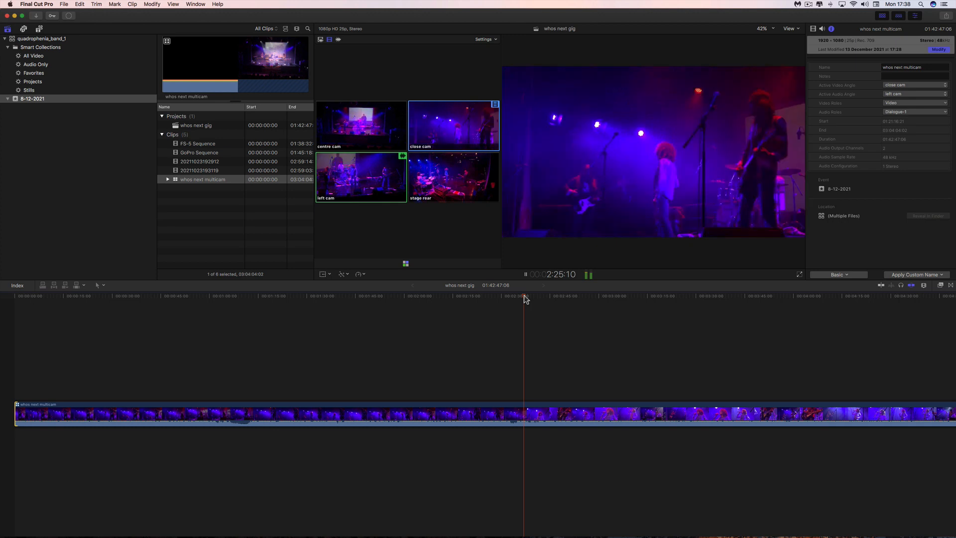
{"action": "left_click", "coordinate": [596, 297]}
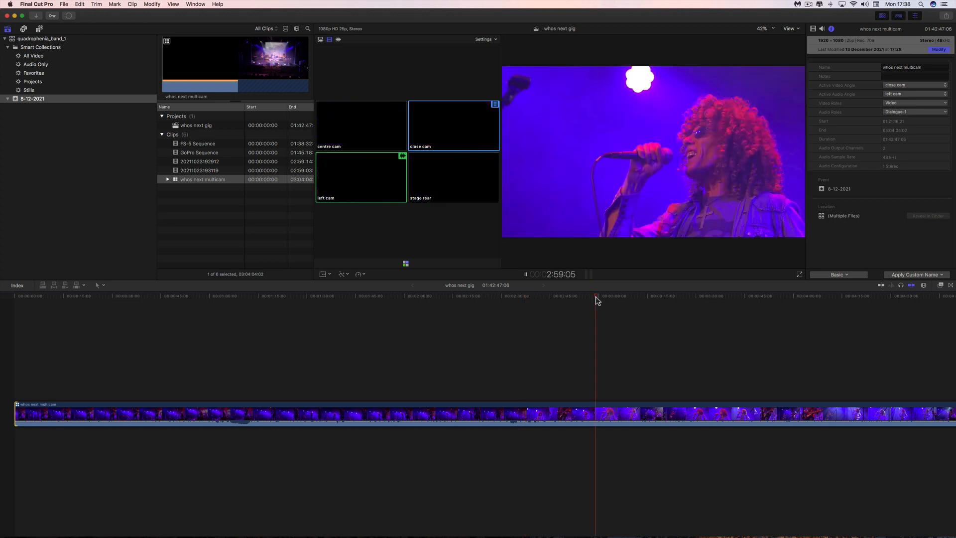
Park the playhead at about 2:35:24 and trim the multicam clip's start to that point.
{"action": "left_click", "coordinate": [539, 296]}
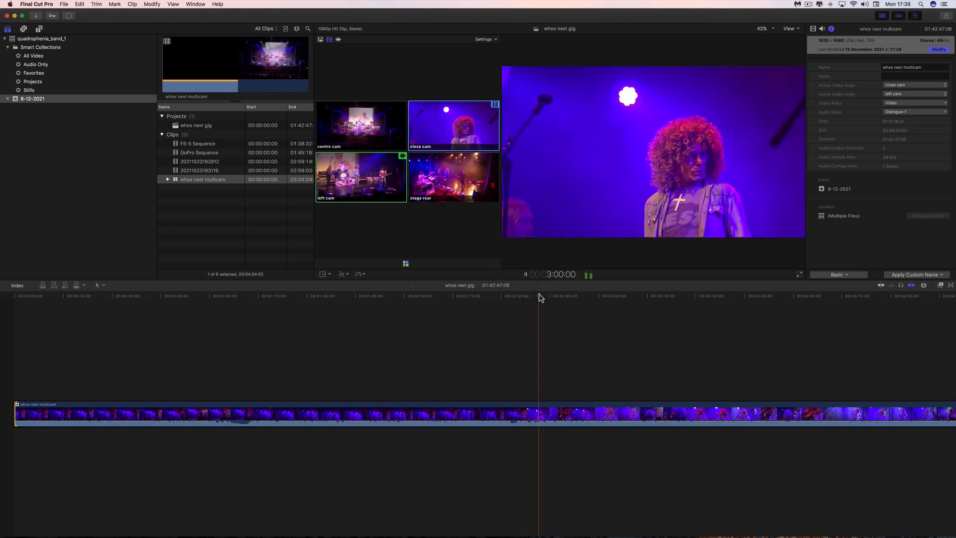
{"action": "left_click", "coordinate": [519, 298]}
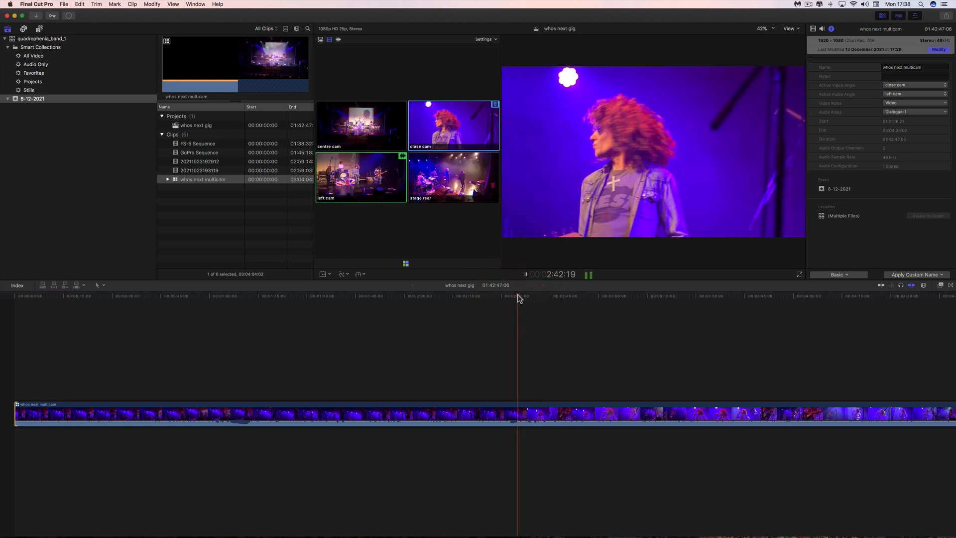
{"action": "key", "text": "space"}
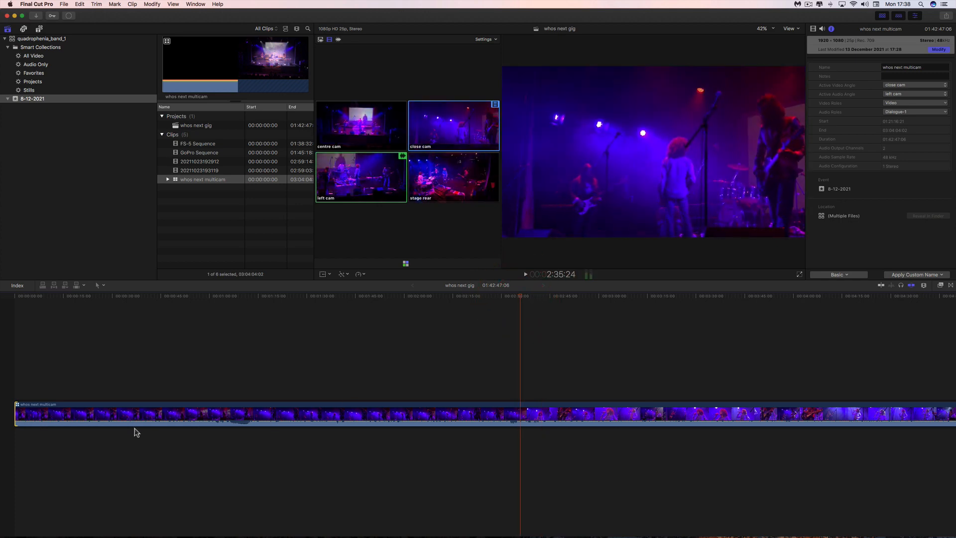
{"action": "left_click_drag", "start_coordinate": [16, 414], "coordinate": [520, 415]}
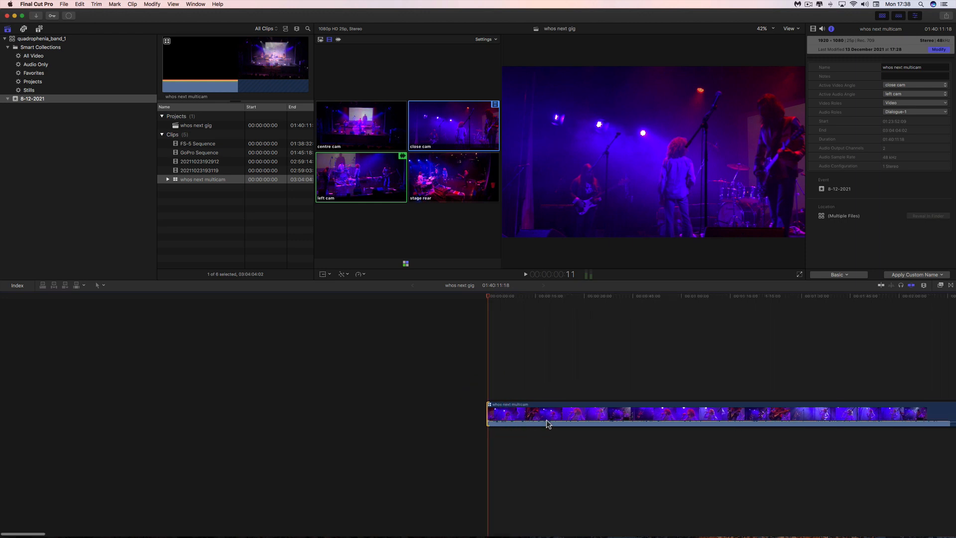
Check the first seconds of footage, park the playhead at 2:02 and trim the multicam clip's start to it.
{"action": "key", "text": "super+equal"}
{"action": "key", "text": "super+equal"}
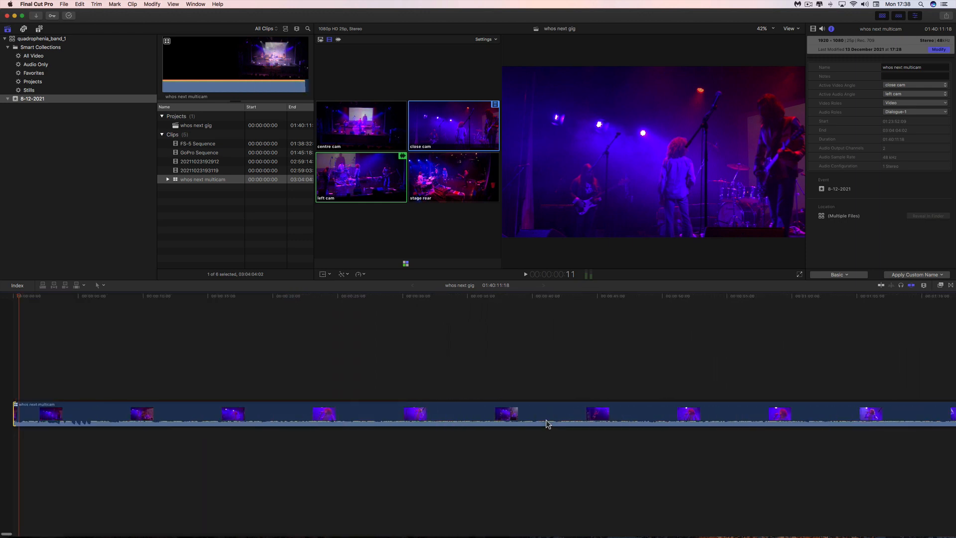
{"action": "left_click", "coordinate": [46, 296]}
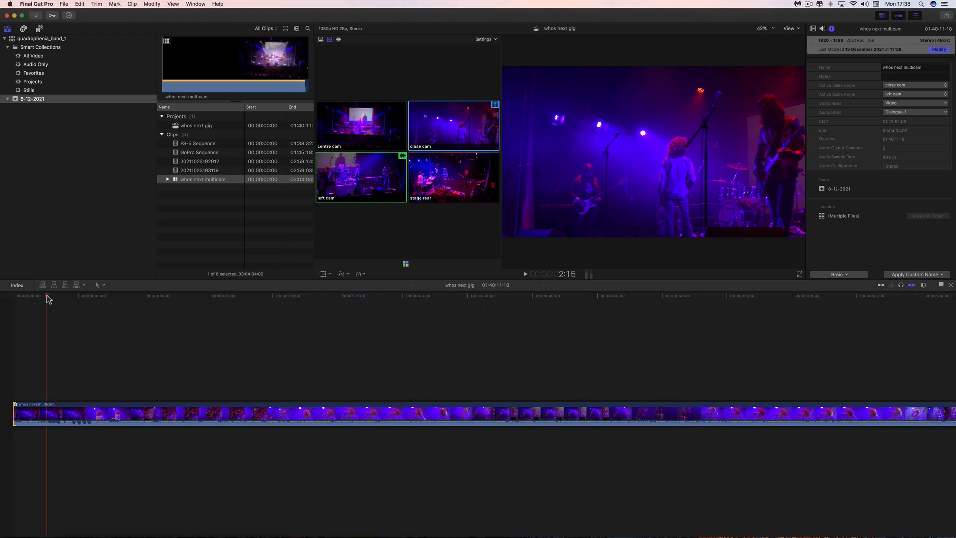
{"action": "key", "text": "space"}
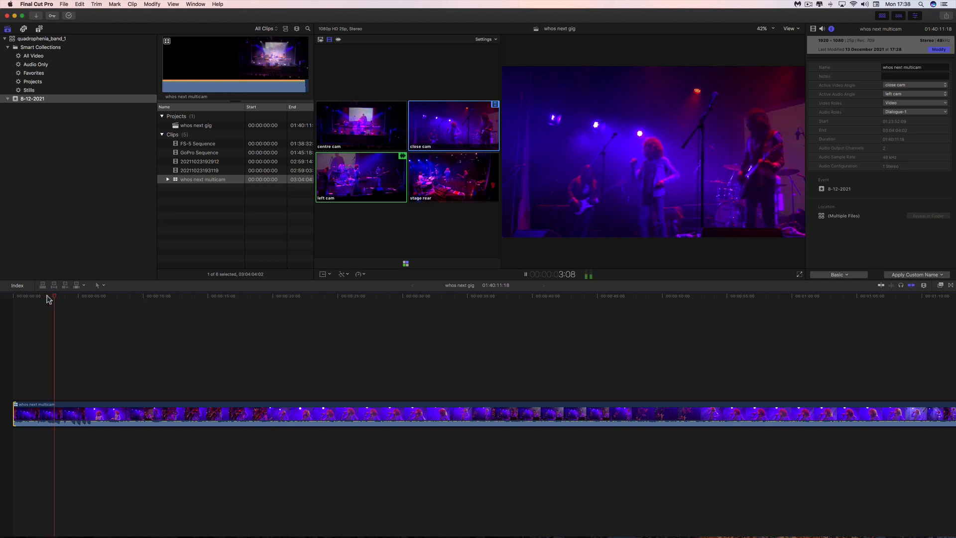
{"action": "key", "text": "space"}
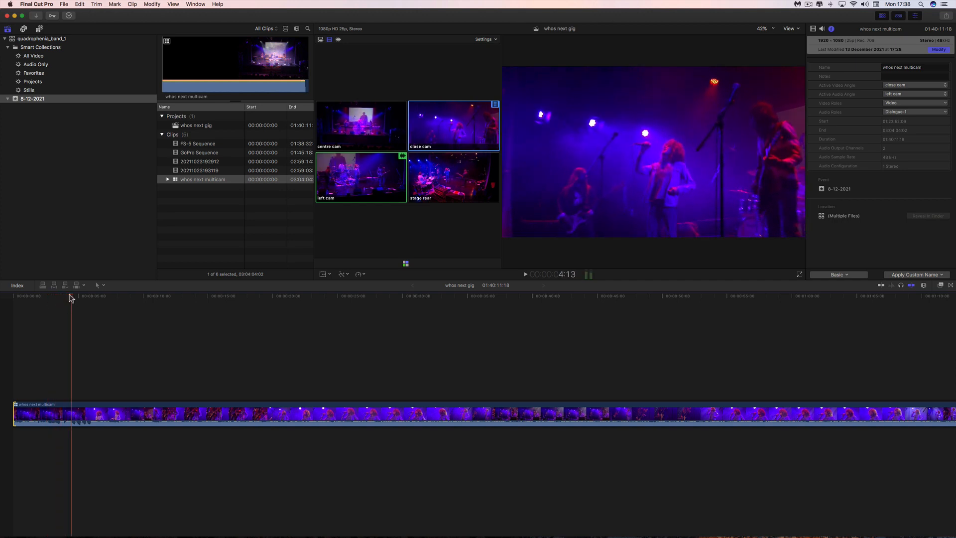
{"action": "left_click_drag", "start_coordinate": [72, 297], "coordinate": [40, 299]}
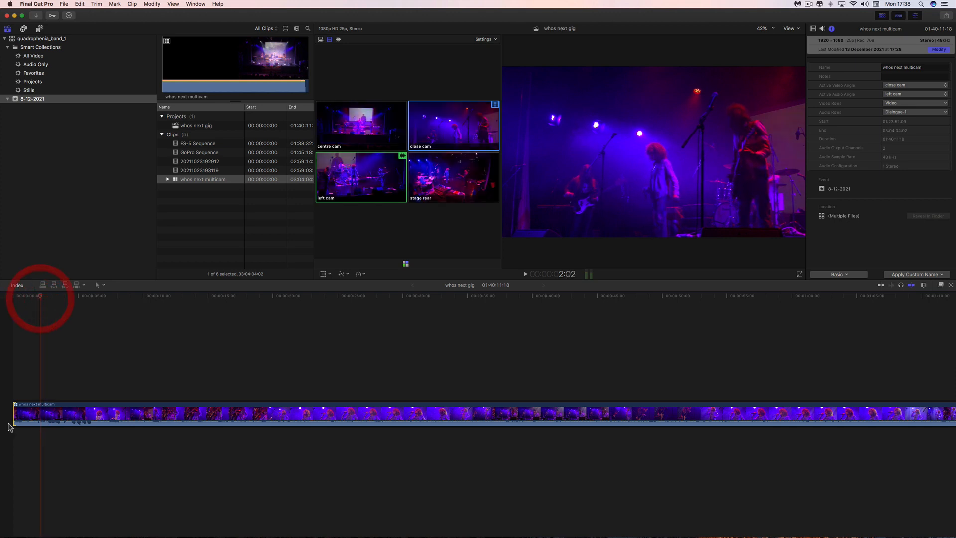
{"action": "left_click_drag", "start_coordinate": [16, 414], "coordinate": [51, 415]}
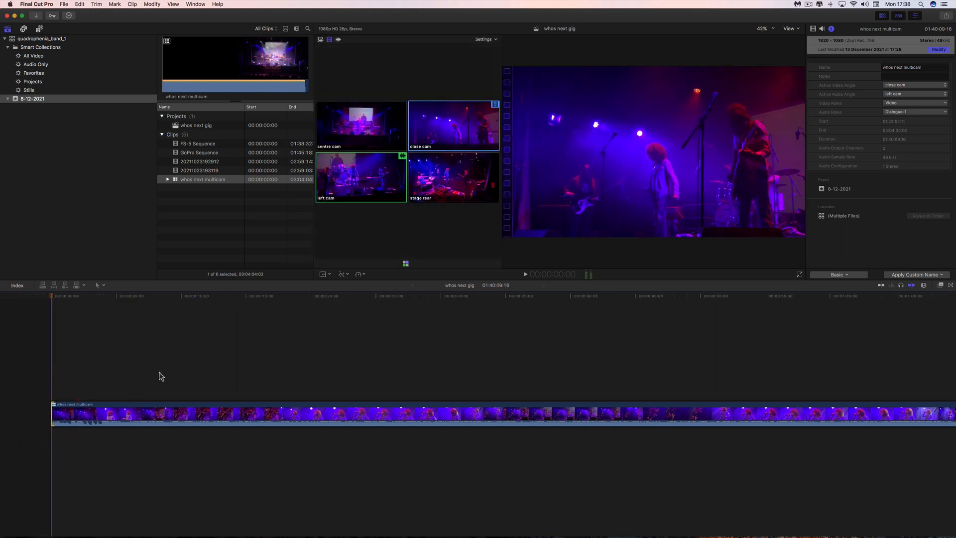
Play the opening, trim about 22 more frames from the multicam clip's start and replay it from the beginning.
{"action": "key", "text": "space"}
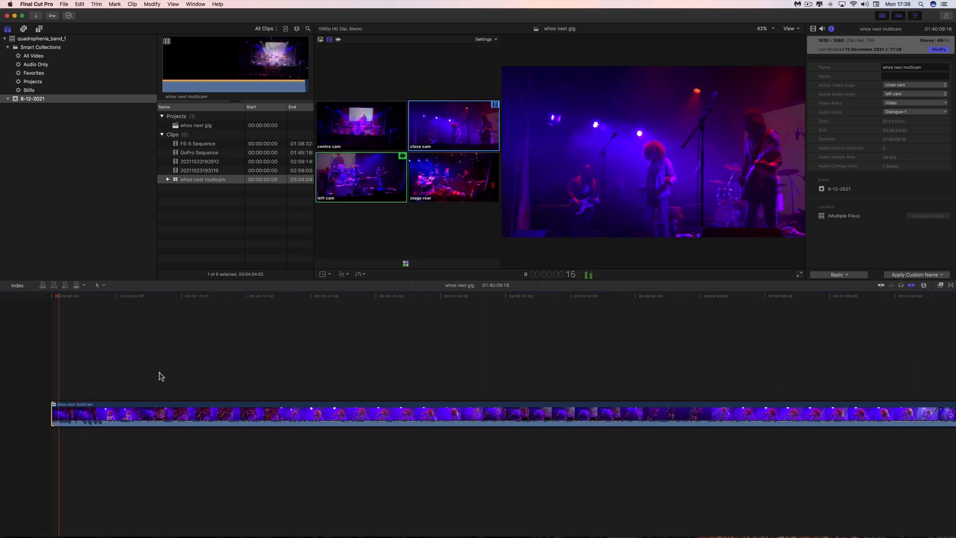
{"action": "key", "text": "space"}
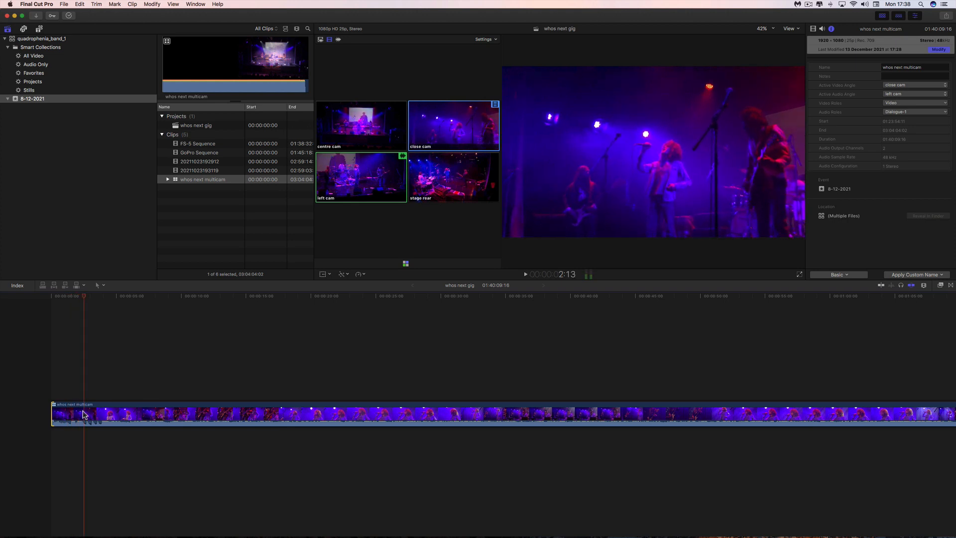
{"action": "left_click_drag", "start_coordinate": [52, 412], "coordinate": [63, 409]}
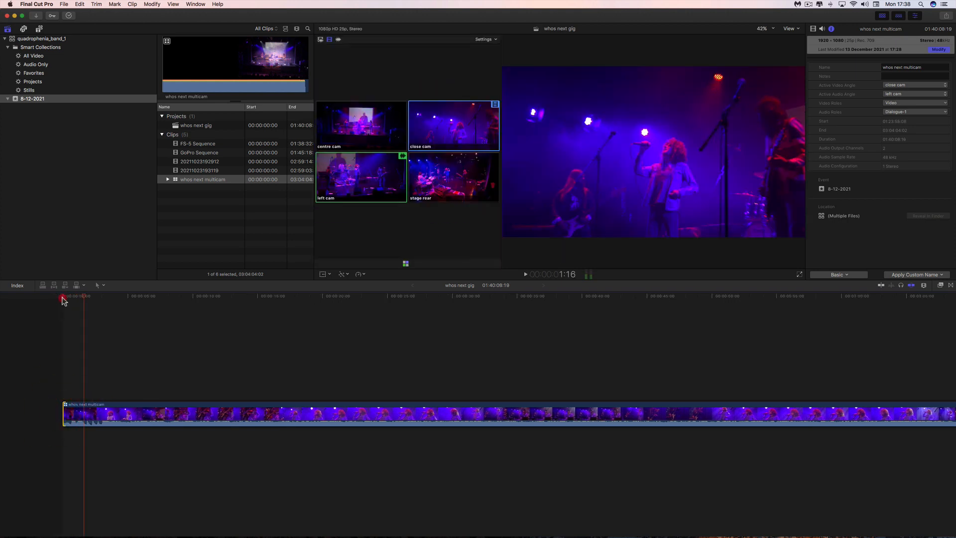
{"action": "left_click", "coordinate": [63, 299]}
{"action": "key", "text": "space"}
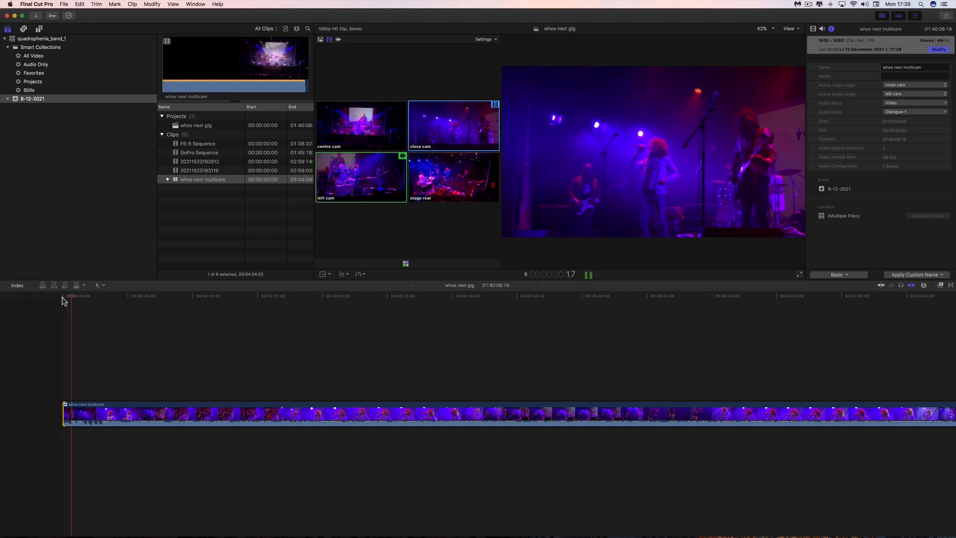
{"action": "key", "text": "space"}
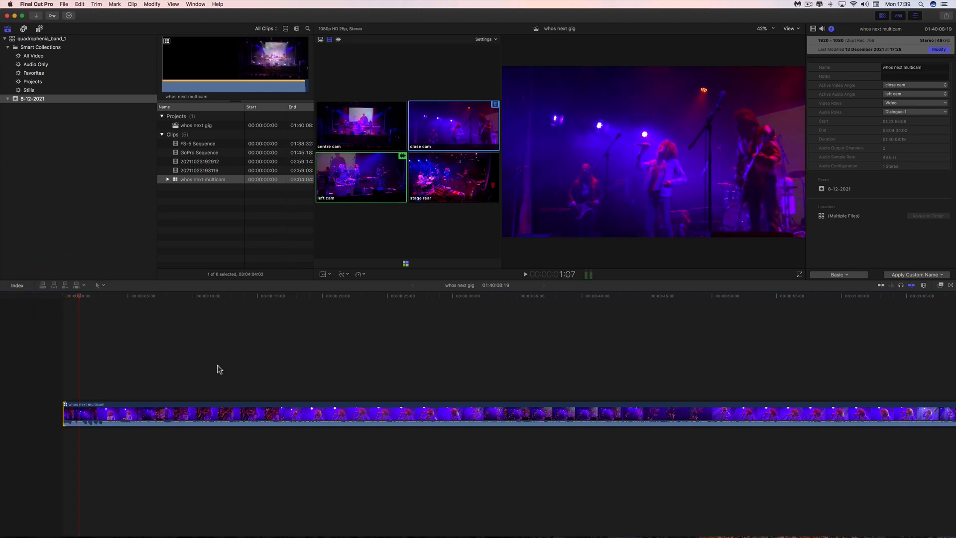
Play the project from about 7:18 to 10:12, and cut and switch the video to the centre cam there.
{"action": "scroll", "coordinate": [219, 369], "scroll_direction": "right", "scroll_amount": 1}
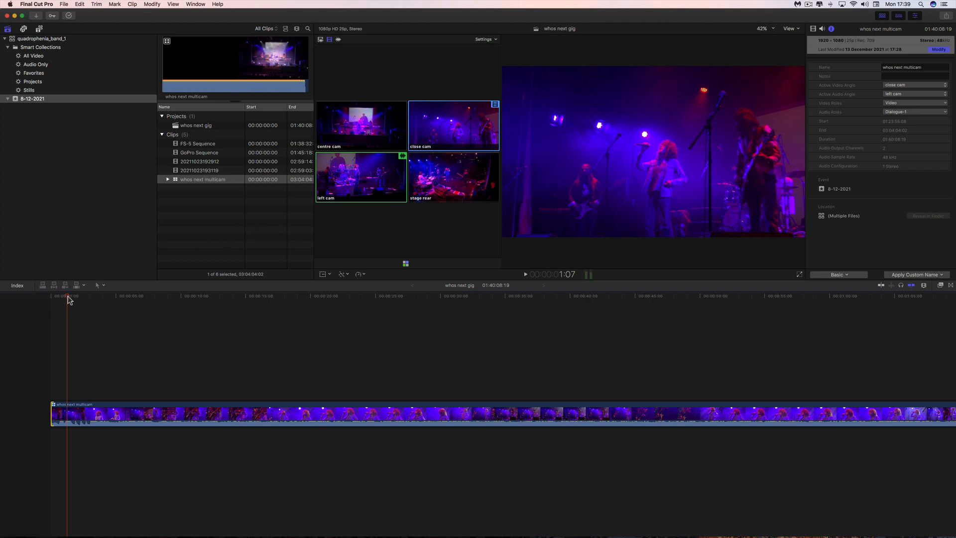
{"action": "left_click_drag", "start_coordinate": [69, 299], "coordinate": [157, 302]}
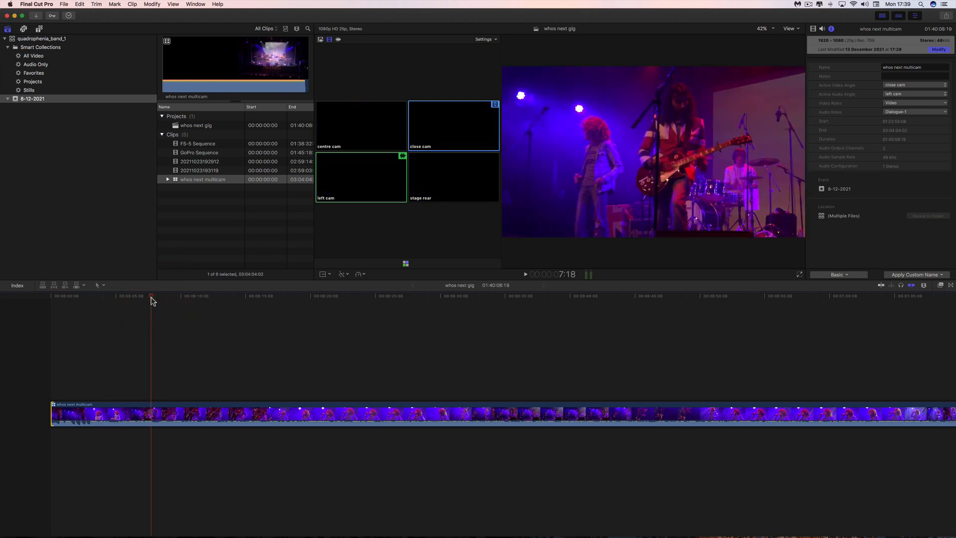
{"action": "key", "text": "space"}
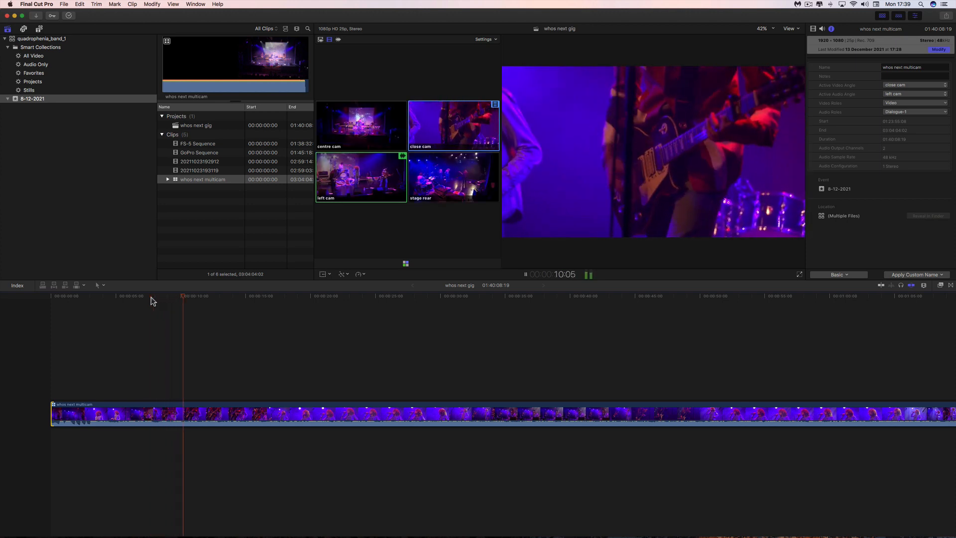
{"action": "key", "text": "space"}
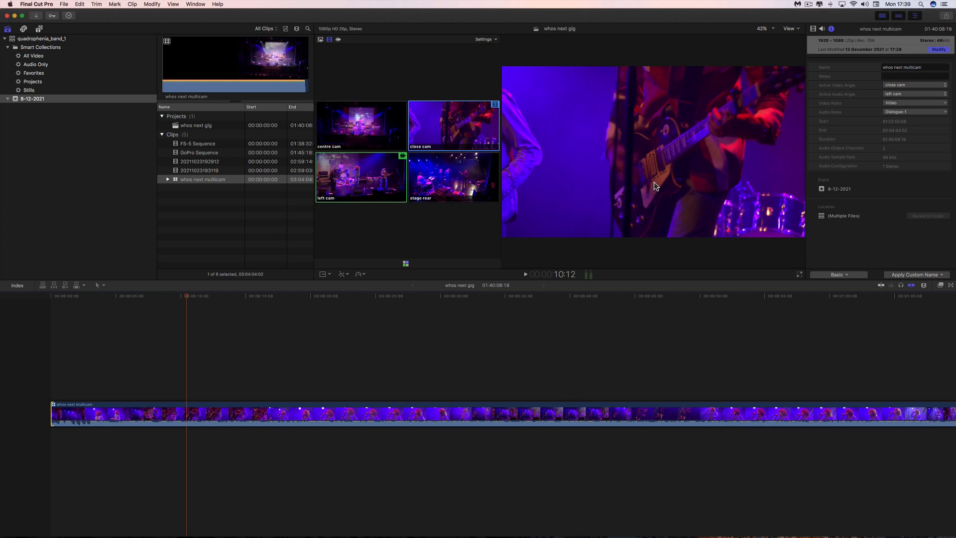
{"action": "left_click", "coordinate": [366, 131]}
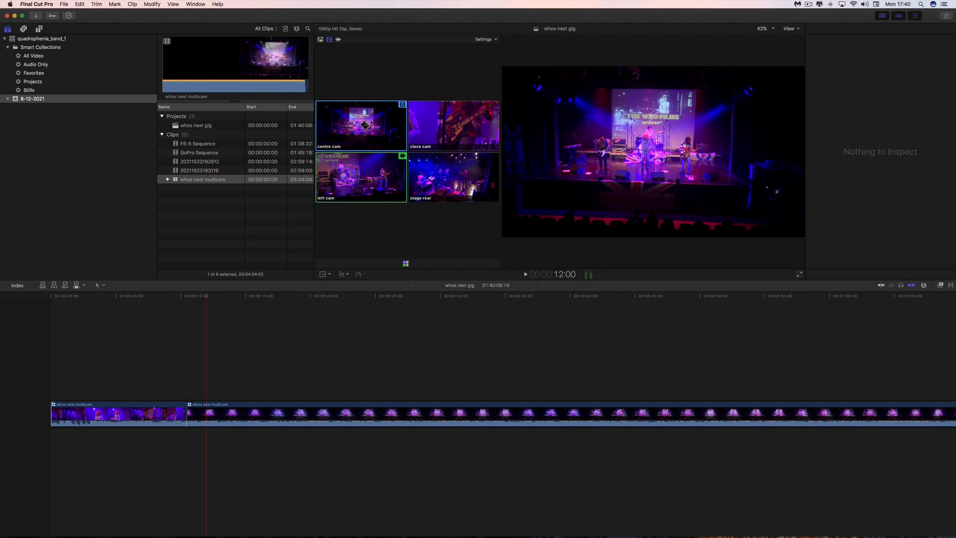
Review the close-to-centre cam cut, play from about 8:23 to 15:07, and cut and switch the video to the left cam there.
{"action": "left_click", "coordinate": [186, 296]}
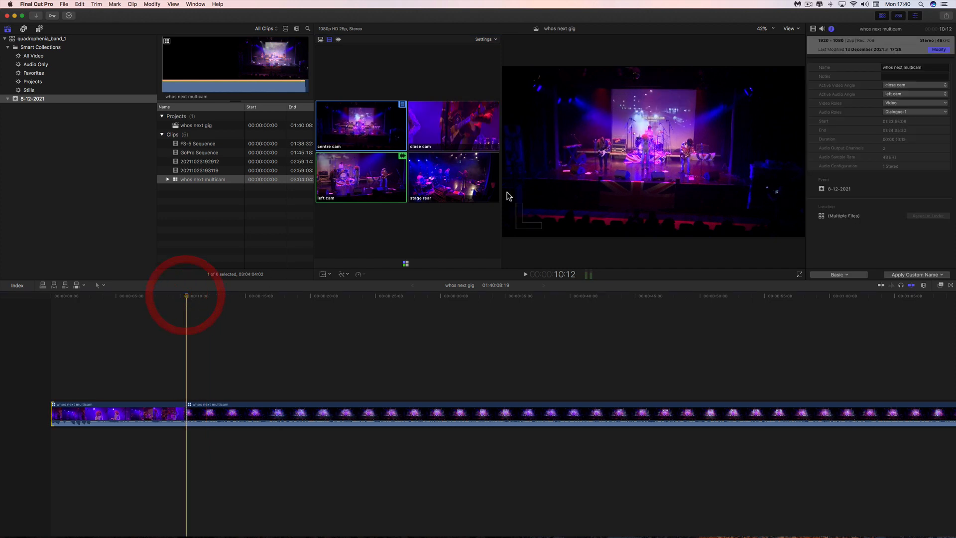
{"action": "left_click", "coordinate": [179, 296]}
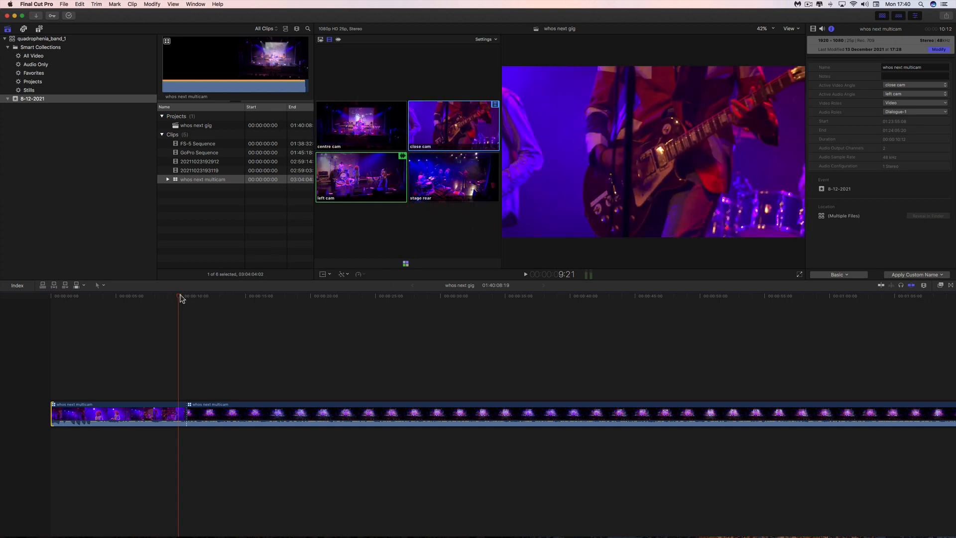
{"action": "left_click_drag", "start_coordinate": [179, 296], "coordinate": [171, 297]}
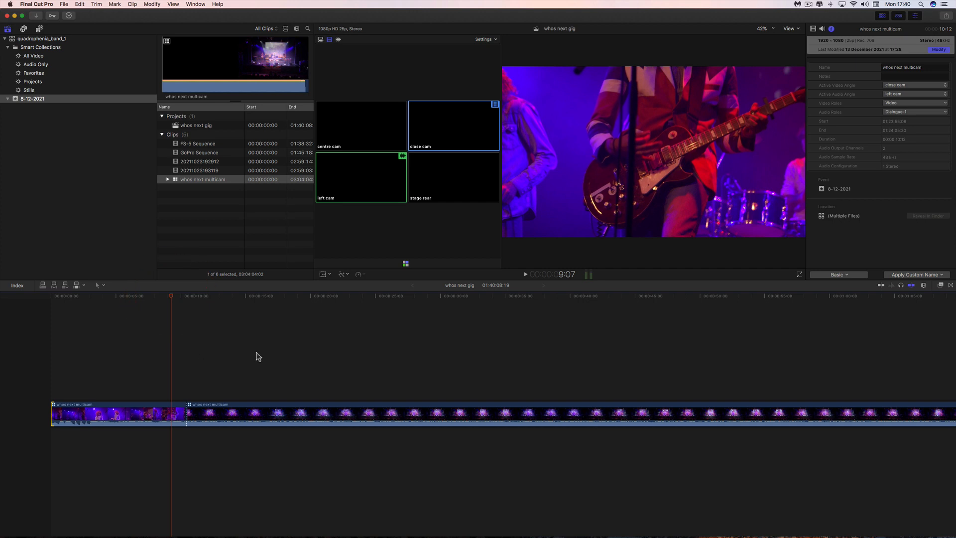
{"action": "key", "text": "super+equal"}
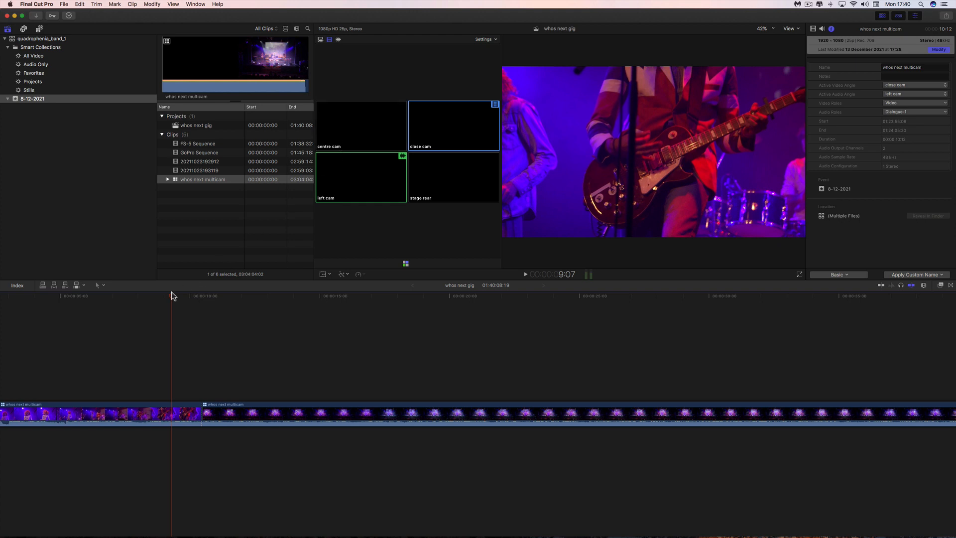
{"action": "left_click_drag", "start_coordinate": [168, 299], "coordinate": [165, 299]}
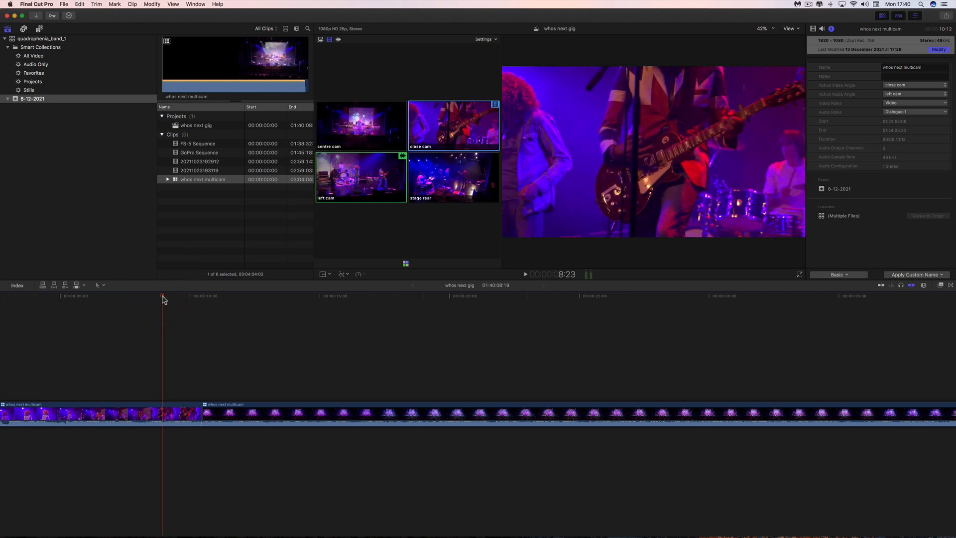
{"action": "key", "text": "space"}
{"action": "key", "text": "1"}
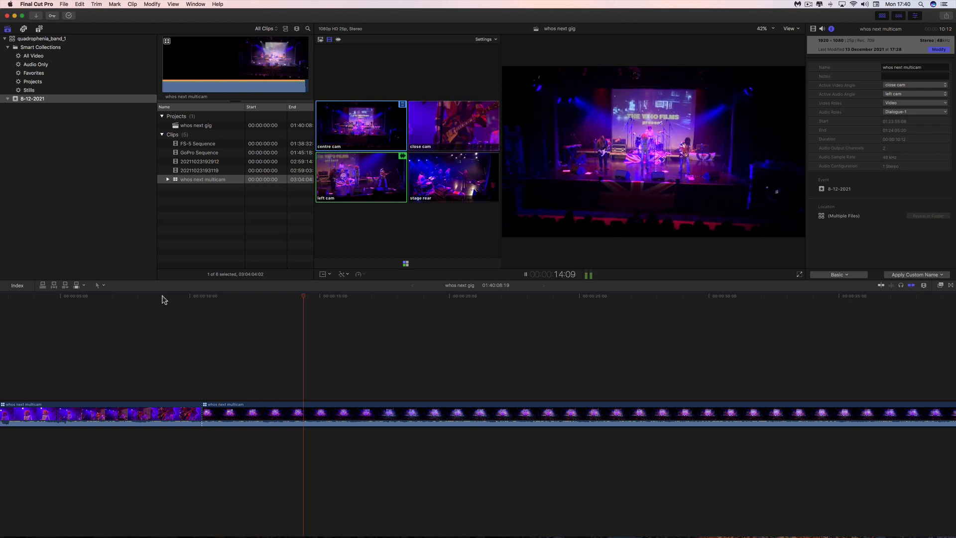
{"action": "key", "text": "space"}
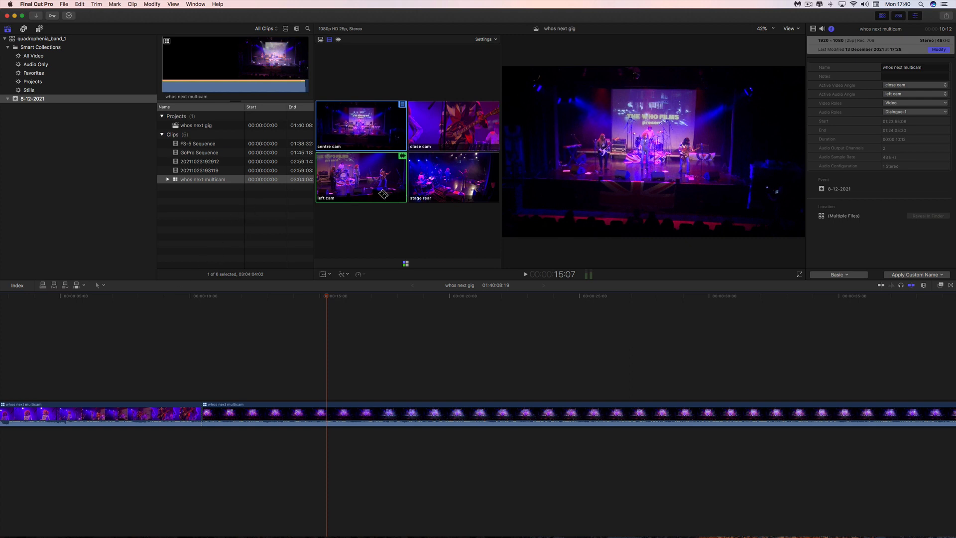
{"action": "left_click", "coordinate": [366, 179]}
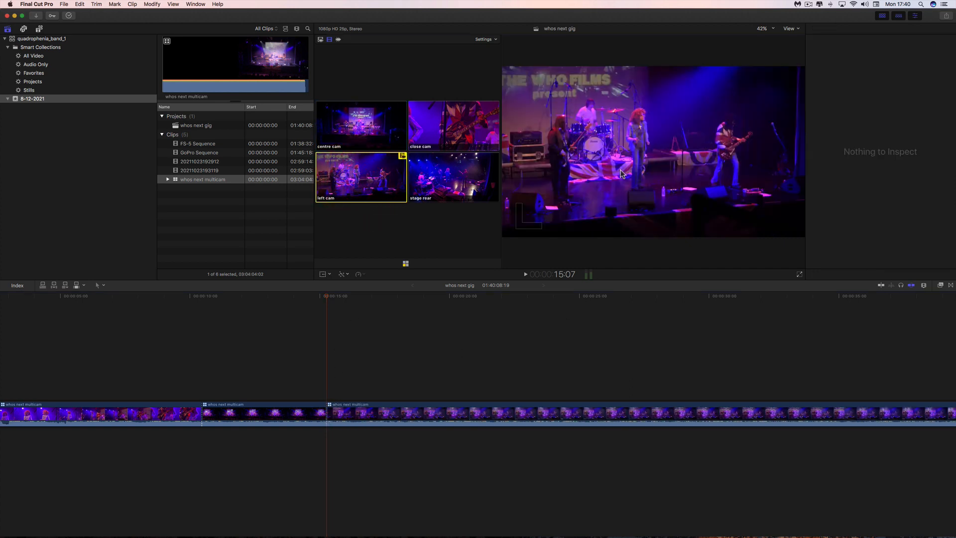
Play on to about 17:10, park the playhead at 15:19 and roll the centre-to-left cam cut to that point.
{"action": "left_click", "coordinate": [524, 275]}
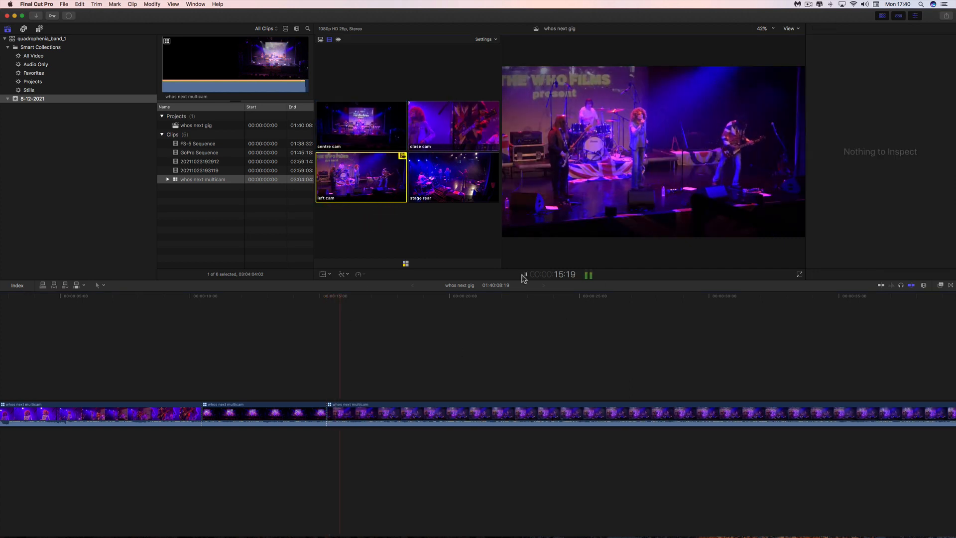
{"action": "left_click", "coordinate": [524, 276]}
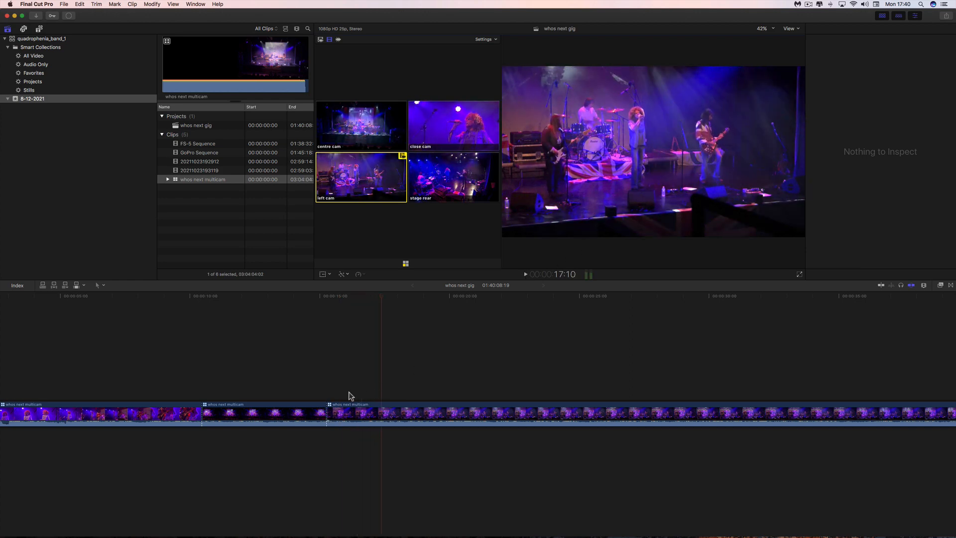
{"action": "key", "text": "super+4"}
{"action": "left_click_drag", "start_coordinate": [380, 299], "coordinate": [341, 299]}
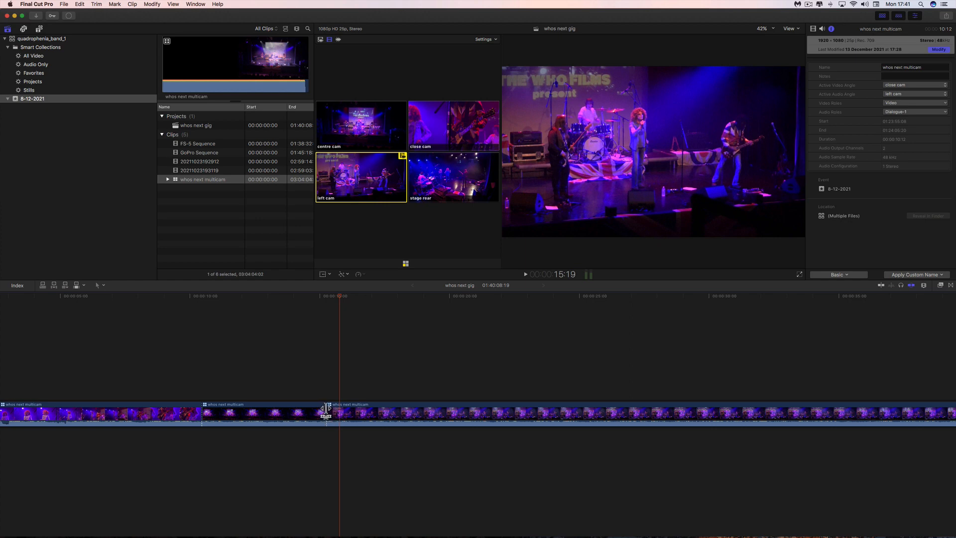
{"action": "left_click_drag", "start_coordinate": [326, 413], "coordinate": [338, 413]}
Play across the adjusted cut from 14:18, and cut and switch the video to the close cam at 19:04.
{"action": "left_click", "coordinate": [313, 297]}
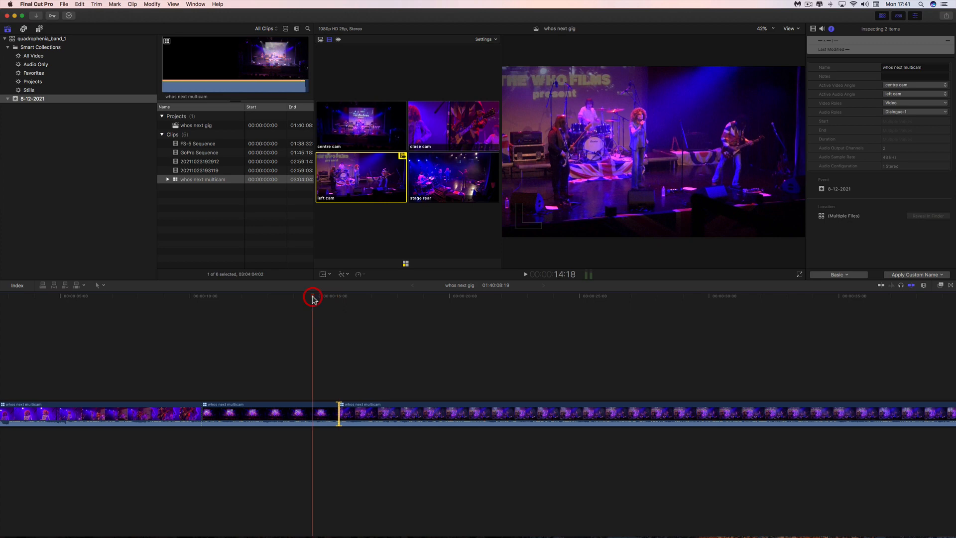
{"action": "key", "text": "space"}
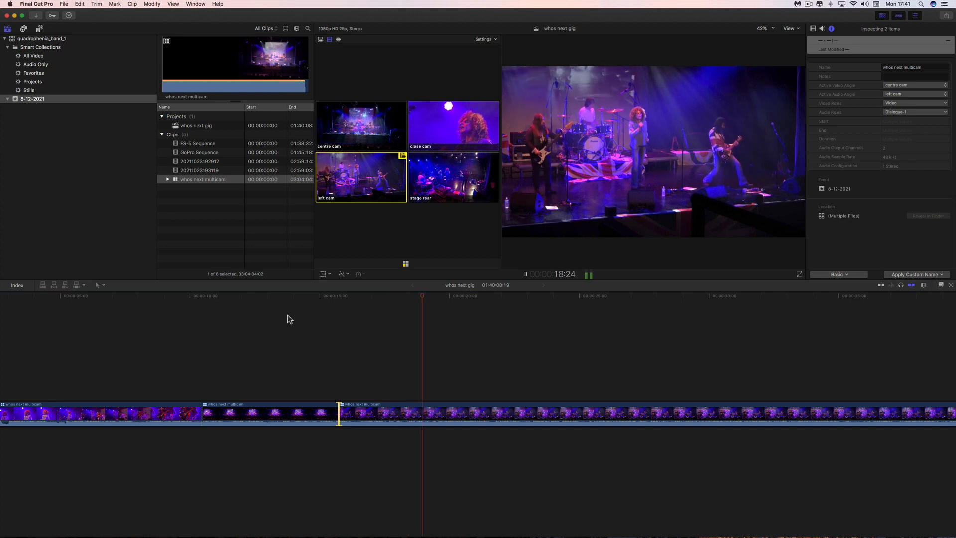
{"action": "key", "text": "space"}
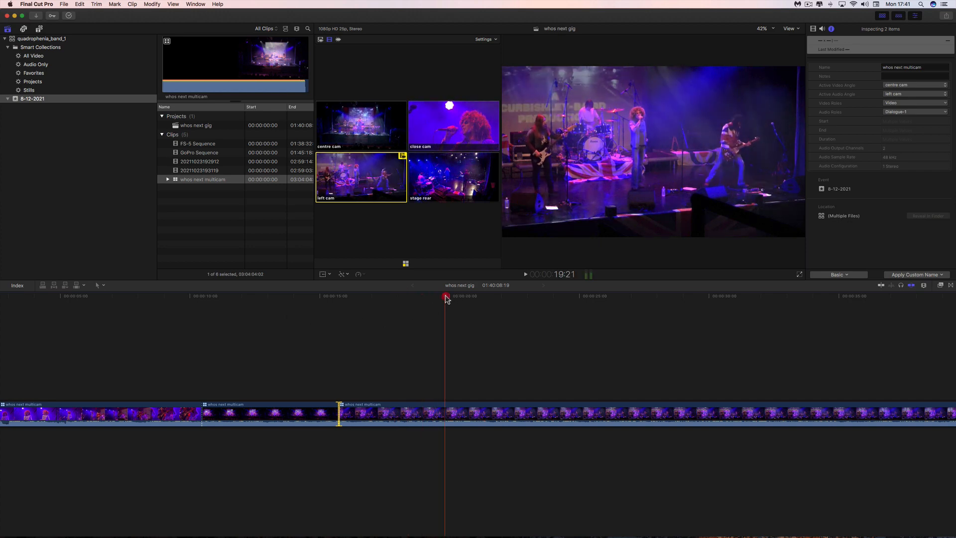
{"action": "left_click_drag", "start_coordinate": [446, 298], "coordinate": [429, 297]}
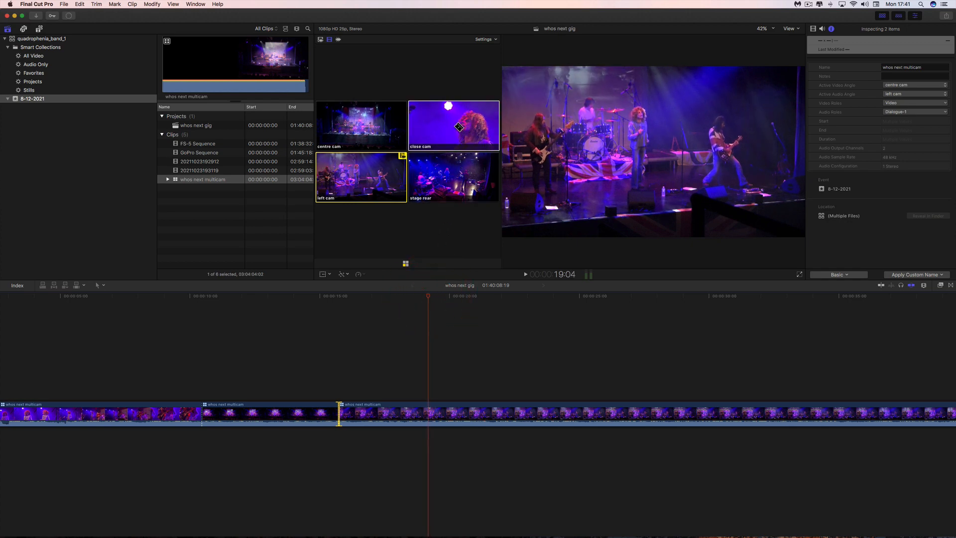
{"action": "left_click", "coordinate": [459, 127]}
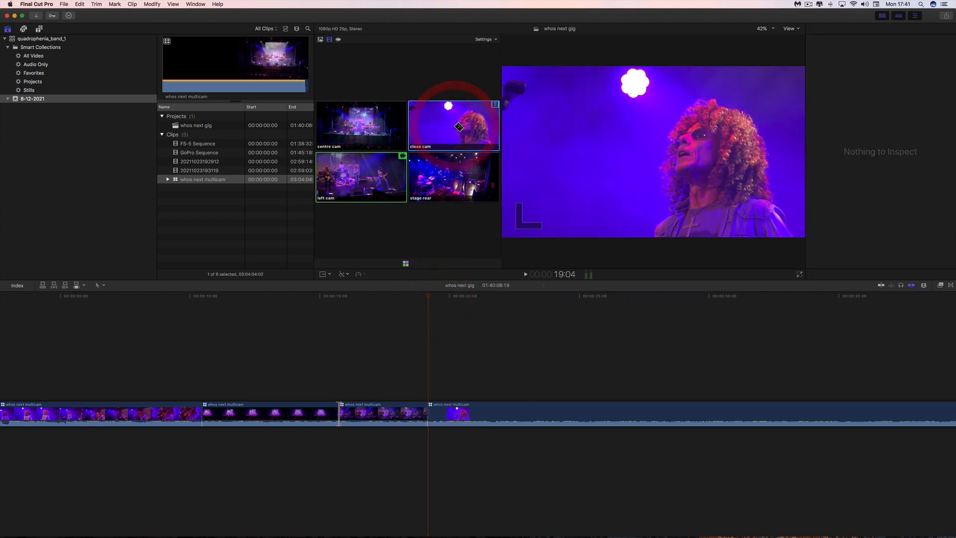
Play through the close cam cut to about 23:08, and cut and switch the video to the stage rear angle at 21:20.
{"action": "left_click", "coordinate": [397, 297]}
{"action": "key", "text": "space"}
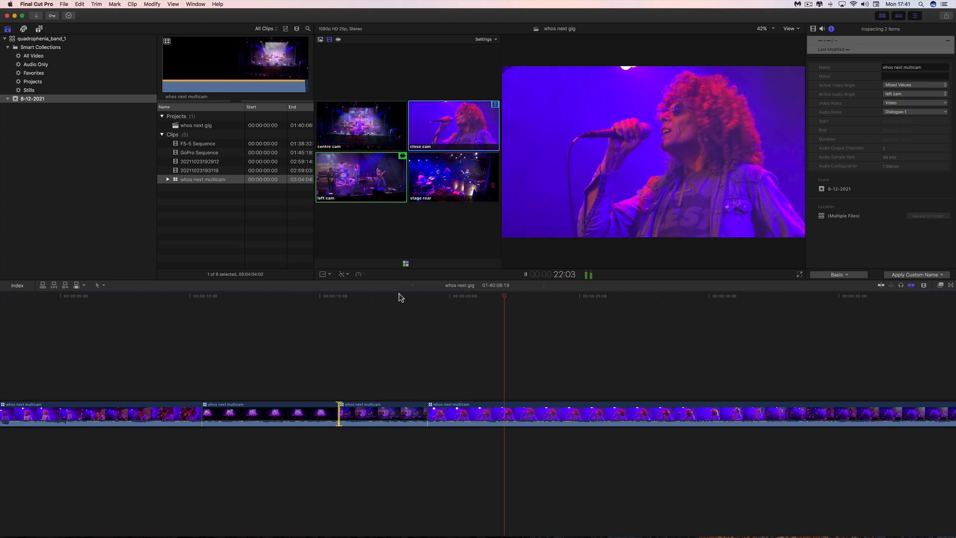
{"action": "key", "text": "space"}
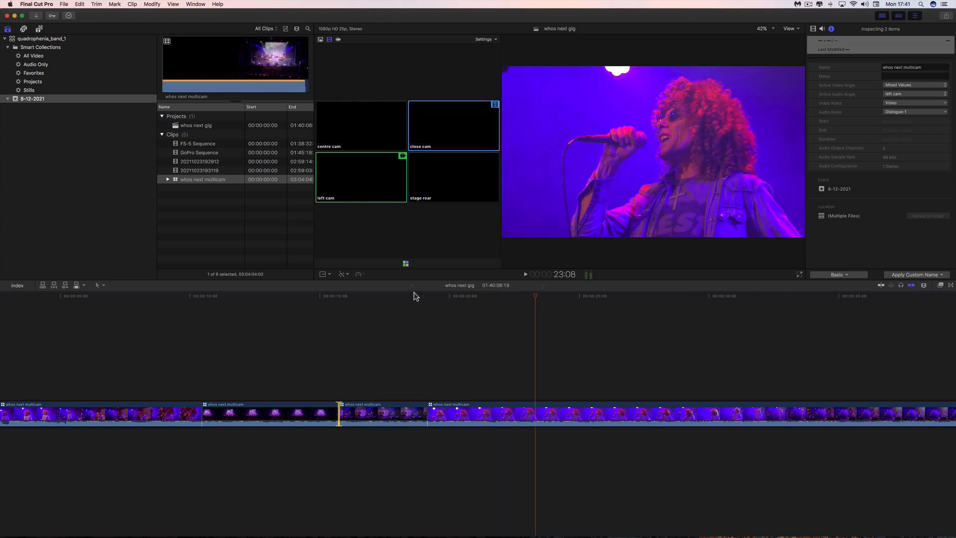
{"action": "left_click_drag", "start_coordinate": [525, 297], "coordinate": [496, 297]}
{"action": "left_click", "coordinate": [456, 173]}
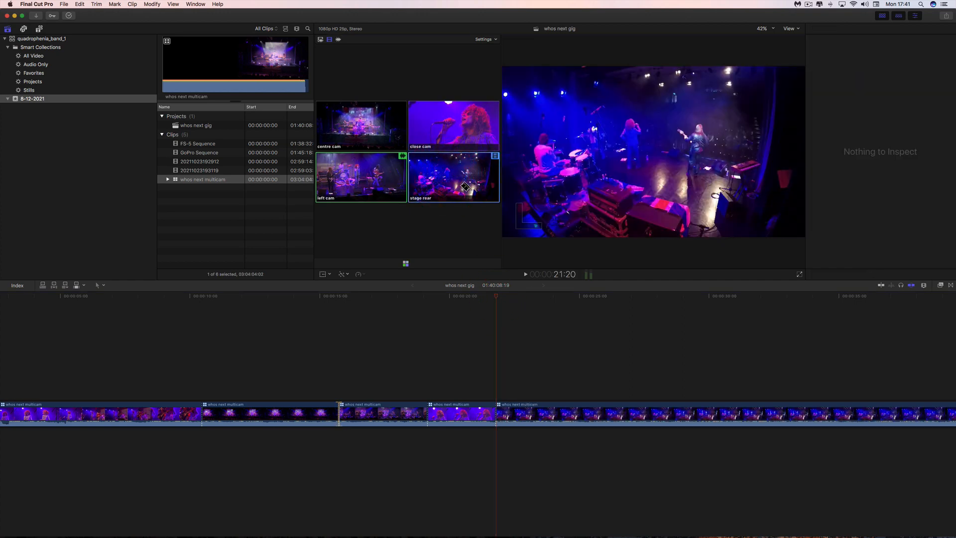
Cut and switch the video to the centre cam at 23:09, the left cam at 24:15 and the close cam at 26:00.
{"action": "left_click", "coordinate": [537, 298]}
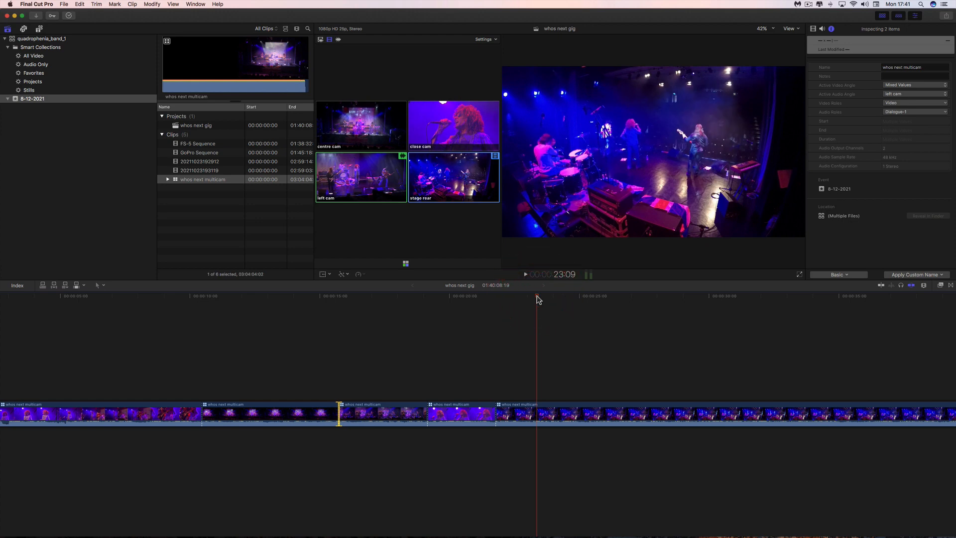
{"action": "left_click", "coordinate": [368, 135]}
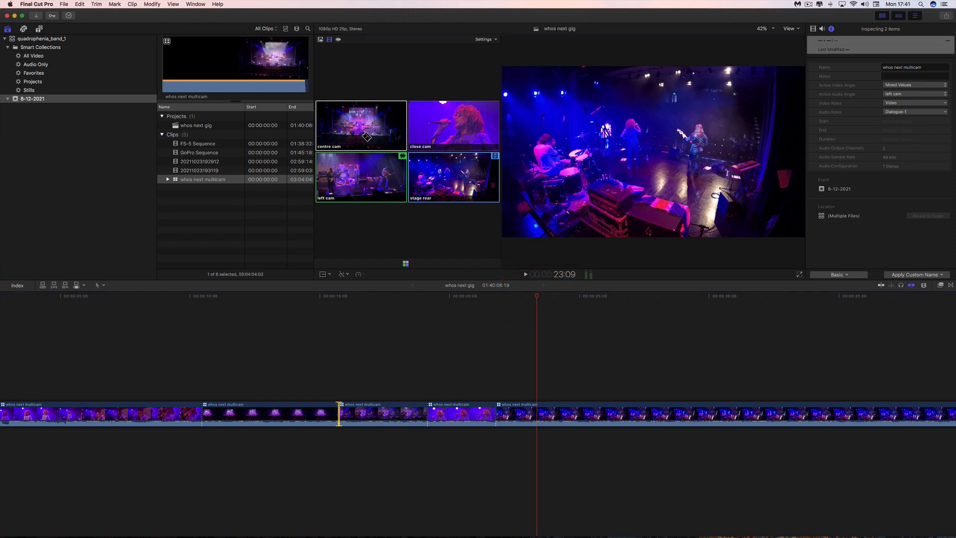
{"action": "left_click", "coordinate": [569, 296]}
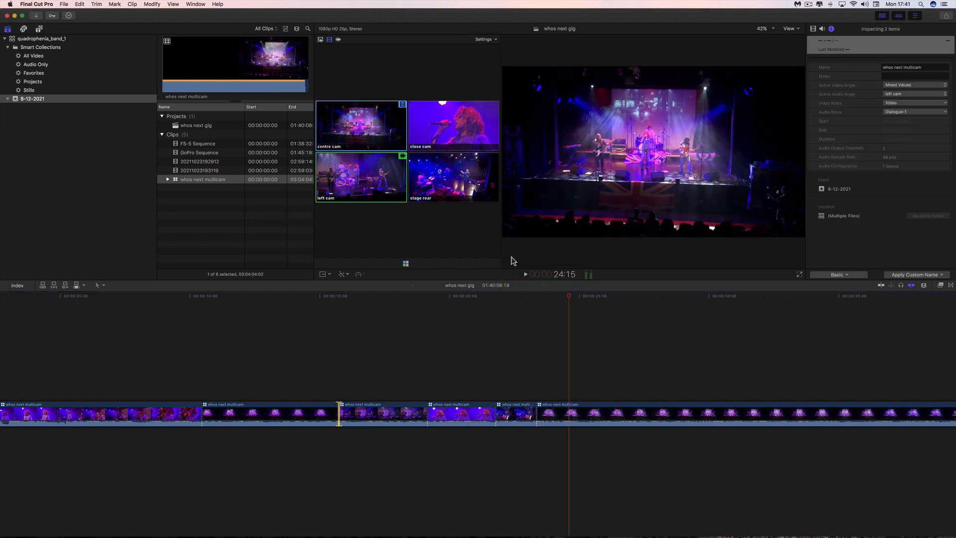
{"action": "left_click", "coordinate": [379, 173]}
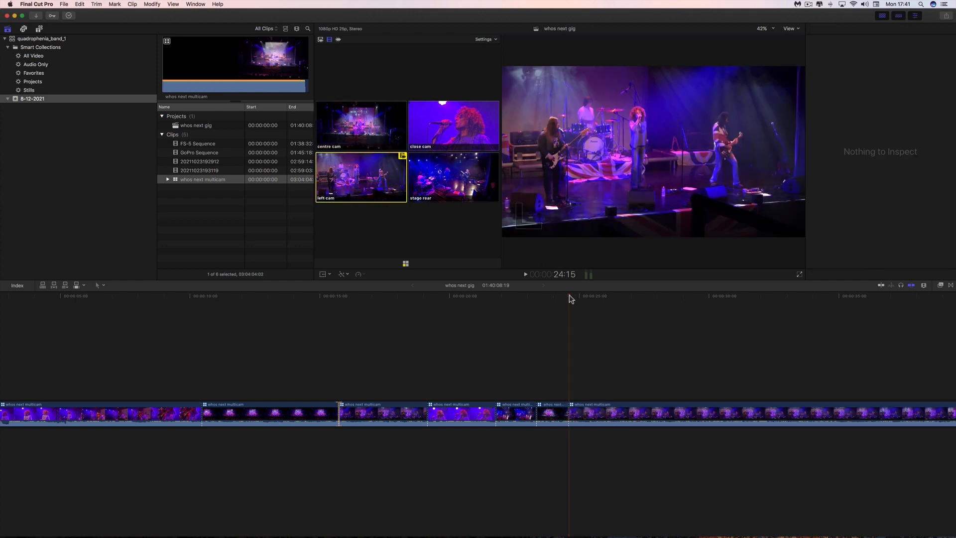
{"action": "left_click_drag", "start_coordinate": [570, 298], "coordinate": [605, 298]}
{"action": "left_click", "coordinate": [442, 127]}
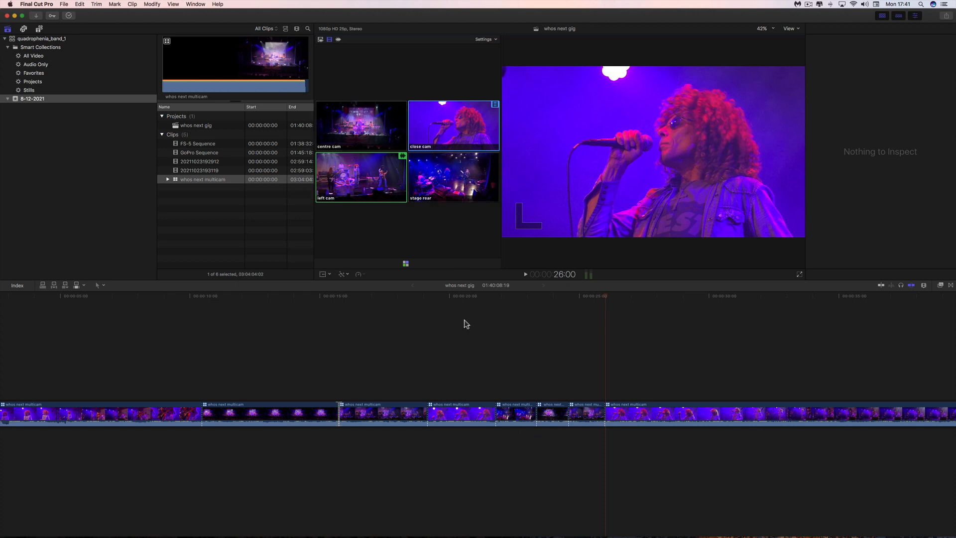
Play the new angle cuts from 20:01 to 26:20, and replay the last few from 22:21.
{"action": "key", "text": "super+4"}
{"action": "left_click", "coordinate": [452, 296]}
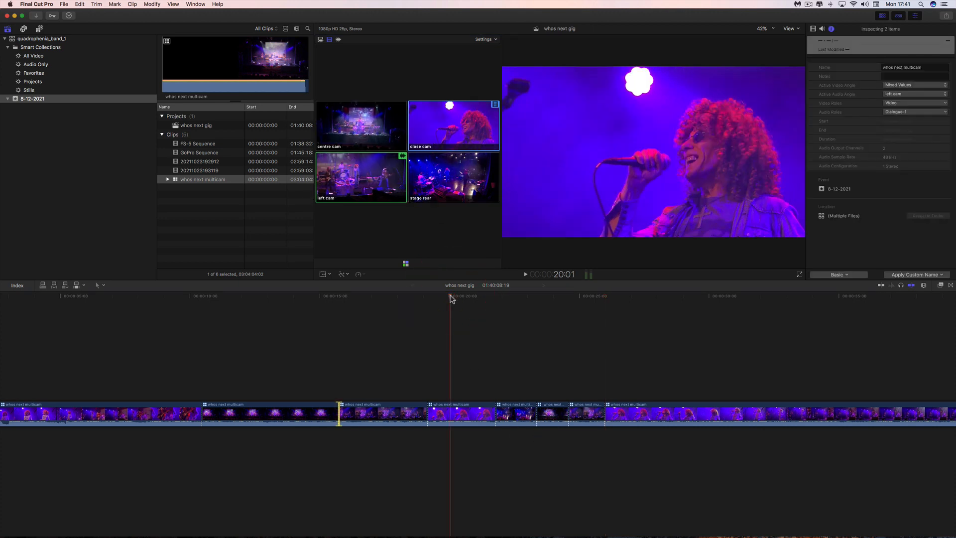
{"action": "key", "text": "space"}
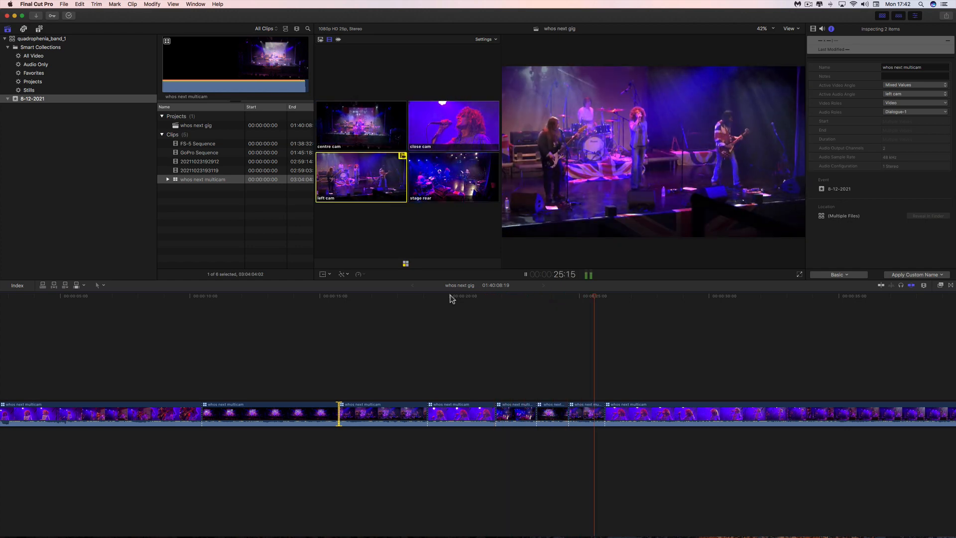
{"action": "key", "text": "space"}
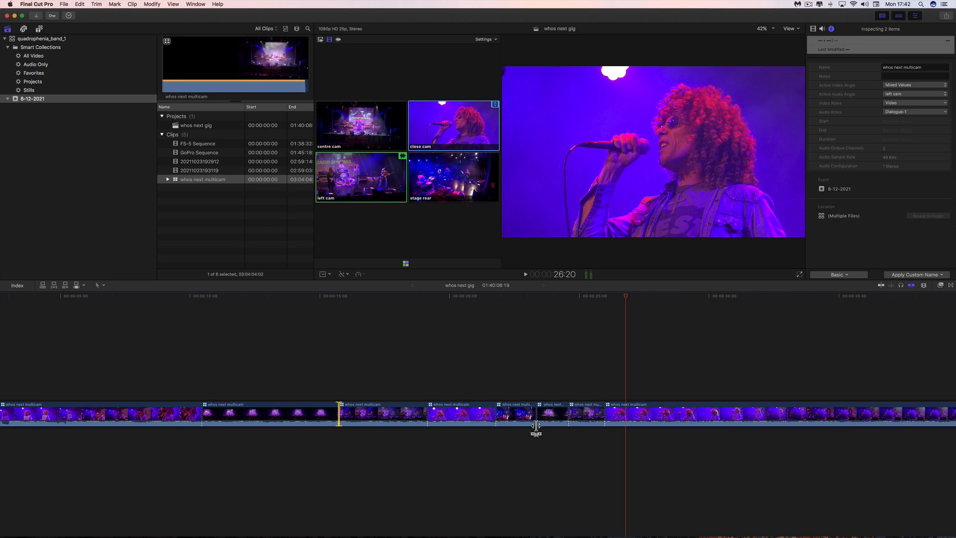
{"action": "left_click", "coordinate": [525, 302]}
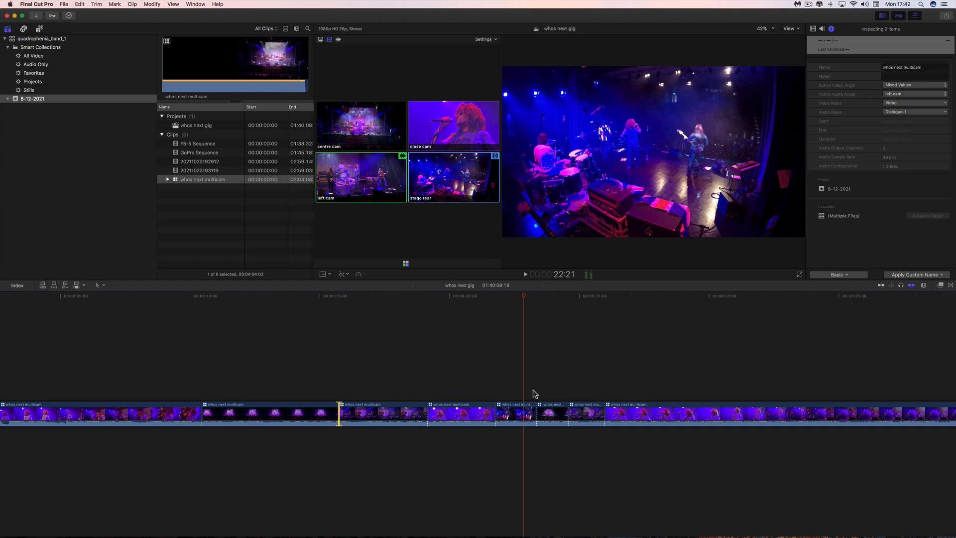
{"action": "key", "text": "space"}
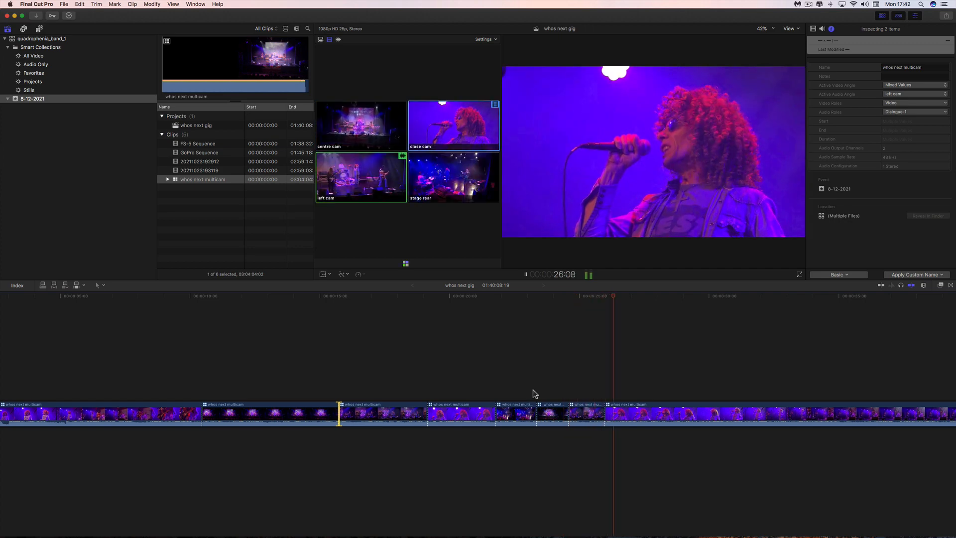
{"action": "key", "text": "space"}
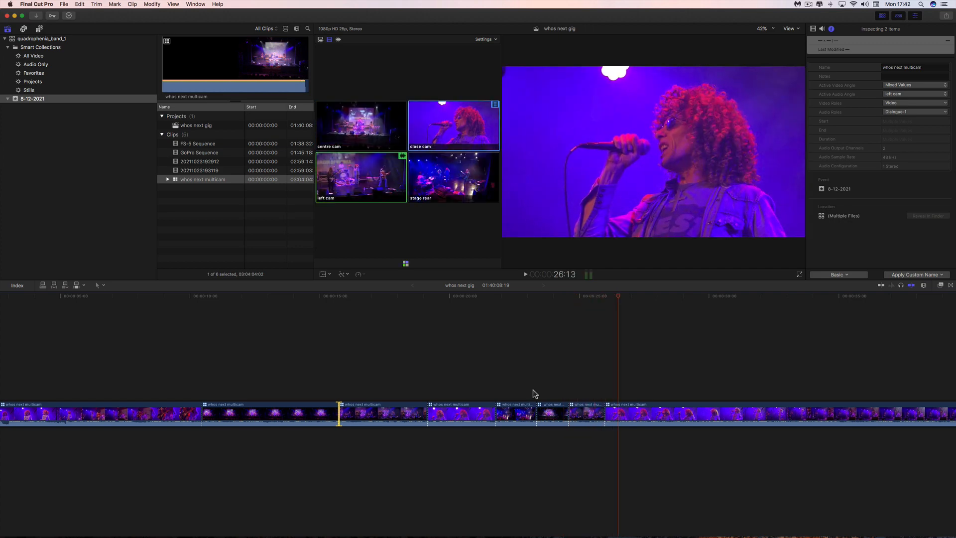
Add a Cross Dissolve from the Dissolves transitions to the cut between the centre cam and left cam segments near 24:15.
{"action": "left_click", "coordinate": [951, 286]}
{"action": "key", "text": "super+equal"}
{"action": "key", "text": "super+equal"}
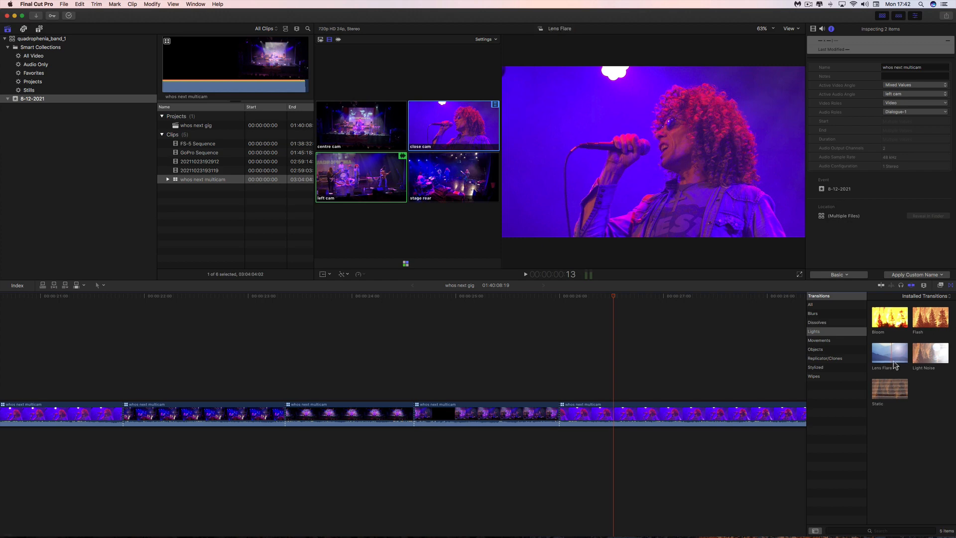
{"action": "left_click", "coordinate": [817, 323]}
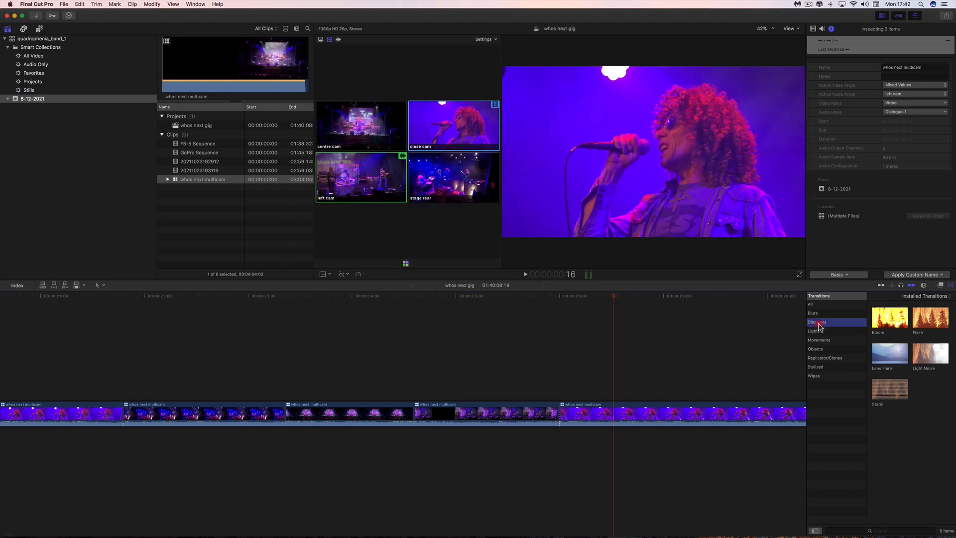
{"action": "left_click_drag", "start_coordinate": [889, 317], "coordinate": [374, 418]}
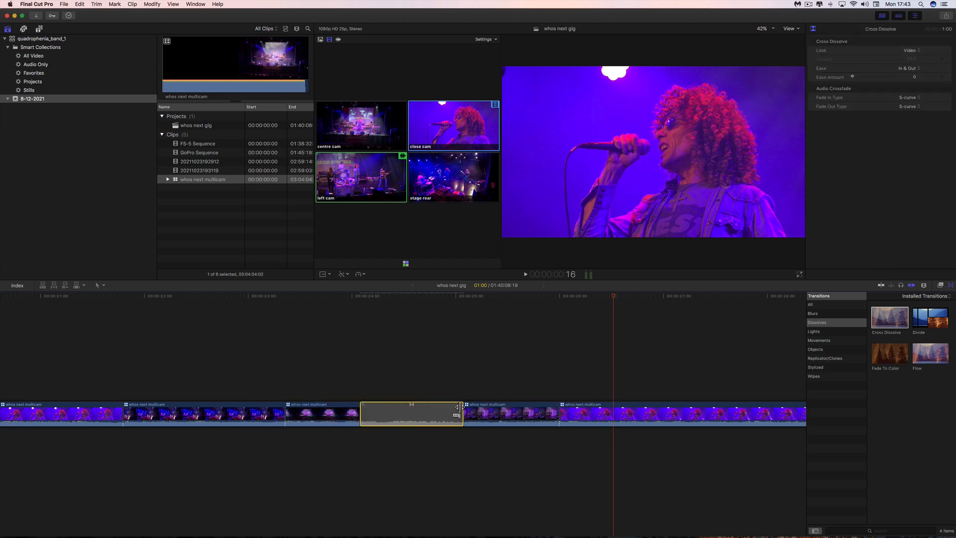
Adjust the edges of the cross dissolve, trimming the edit at the transition by one frame.
{"action": "left_click_drag", "start_coordinate": [458, 407], "coordinate": [456, 408]}
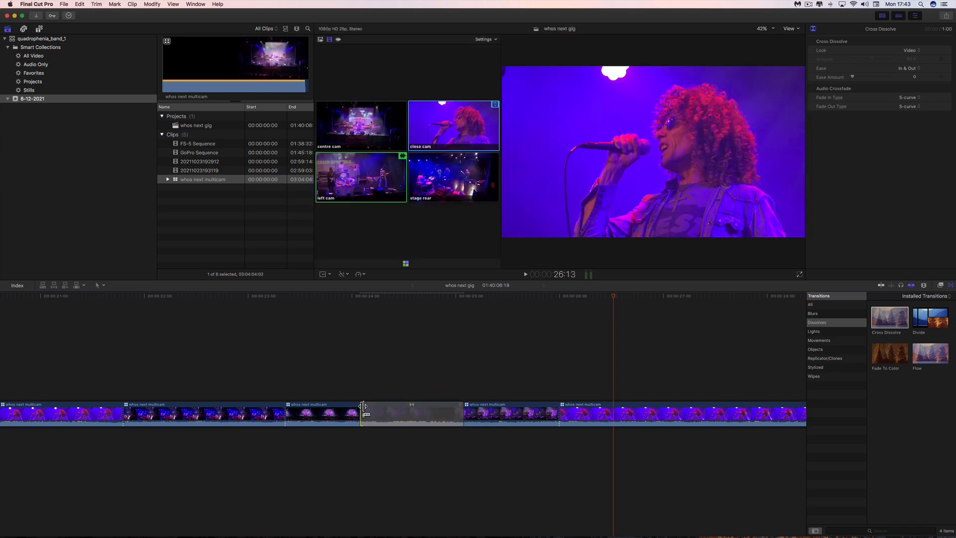
{"action": "left_click_drag", "start_coordinate": [363, 406], "coordinate": [361, 406]}
{"action": "left_click_drag", "start_coordinate": [459, 408], "coordinate": [454, 408]}
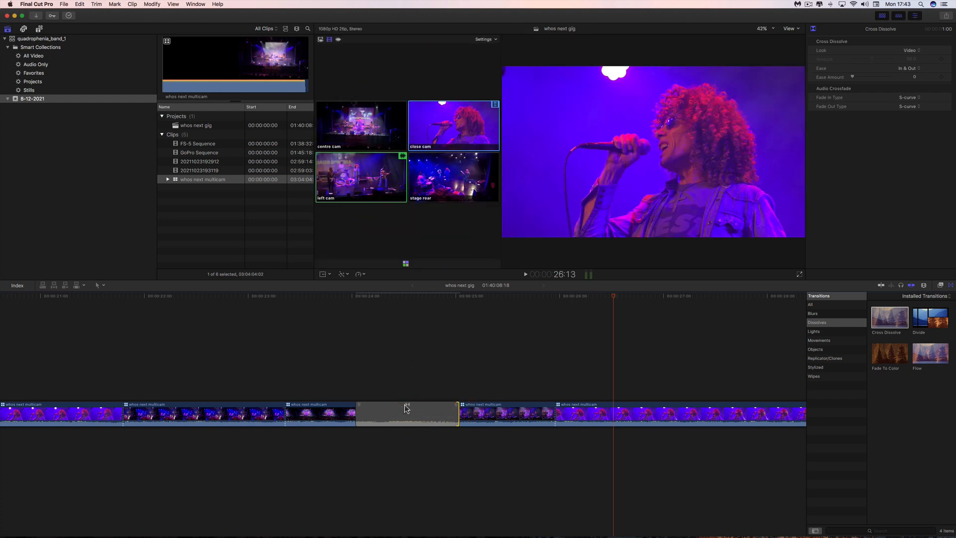
Select the cross dissolve near 24:15 and try to edit its duration value.
{"action": "left_click", "coordinate": [408, 407]}
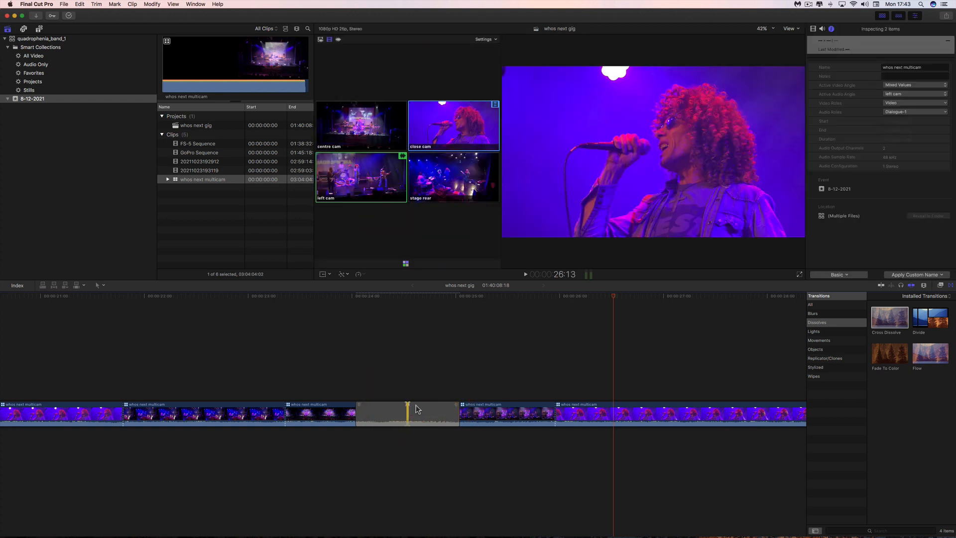
{"action": "left_click", "coordinate": [417, 408]}
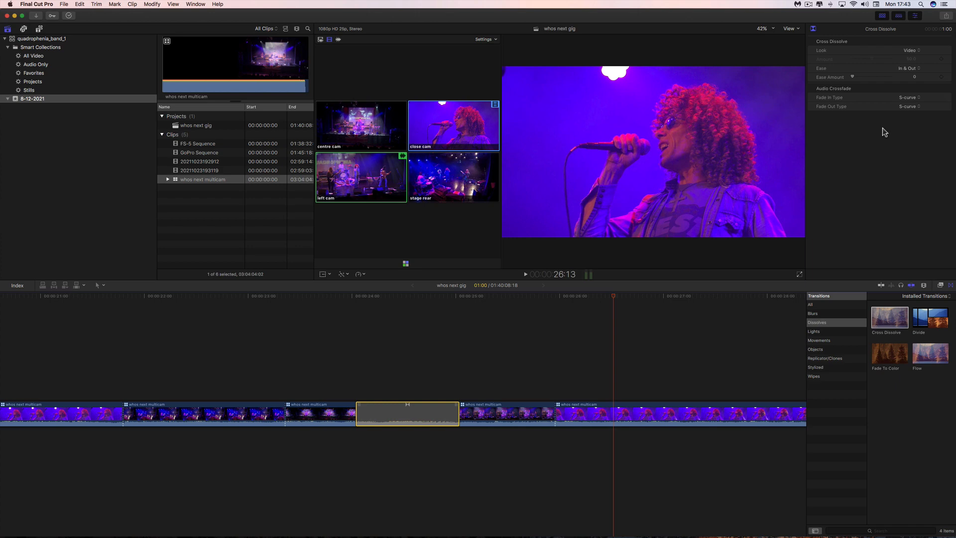
{"action": "left_click", "coordinate": [945, 33]}
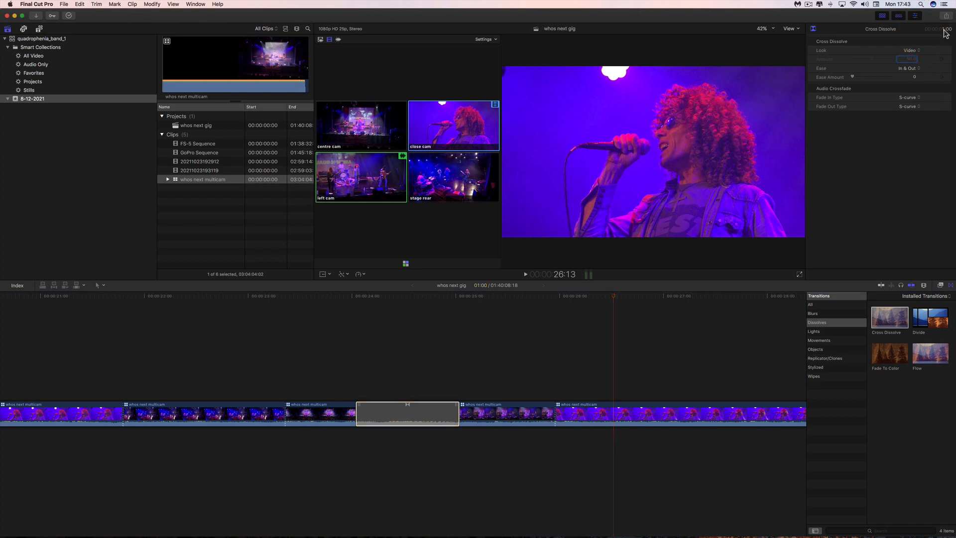
{"action": "double_click", "coordinate": [946, 33]}
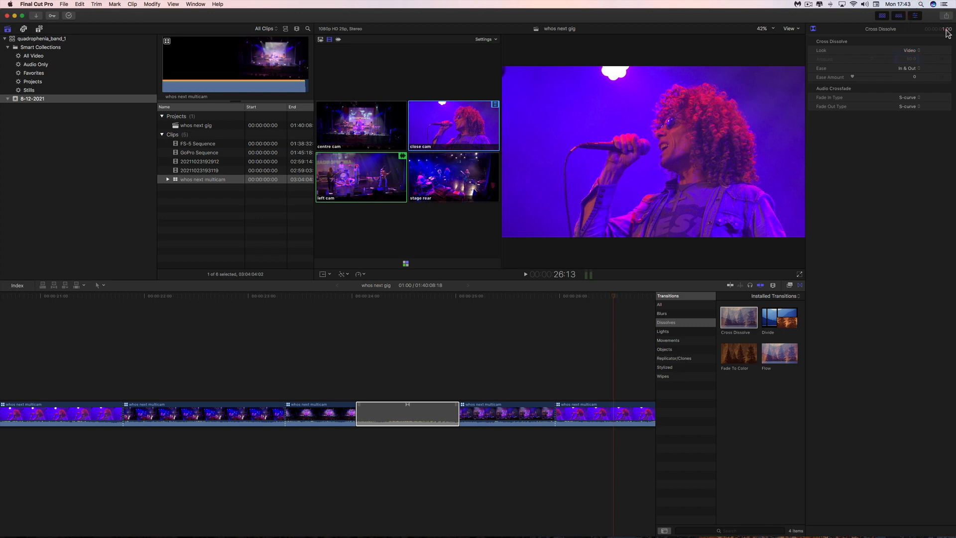
{"action": "double_click", "coordinate": [946, 33]}
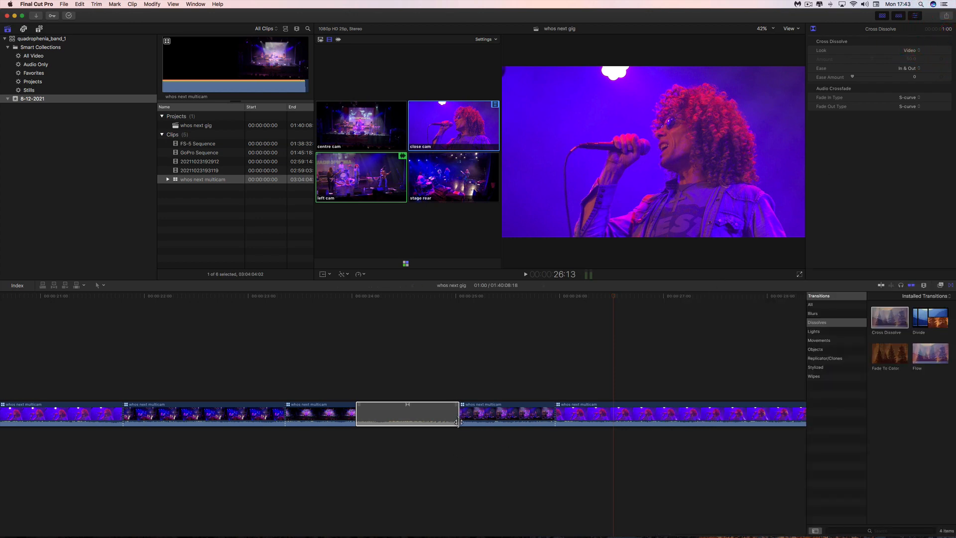
Shorten the cross dissolve near 24:15 to about 9 frames, playing the transition from 23:21 while adjusting it.
{"action": "left_click_drag", "start_coordinate": [458, 422], "coordinate": [450, 421]}
{"action": "key", "text": "super+shift+7"}
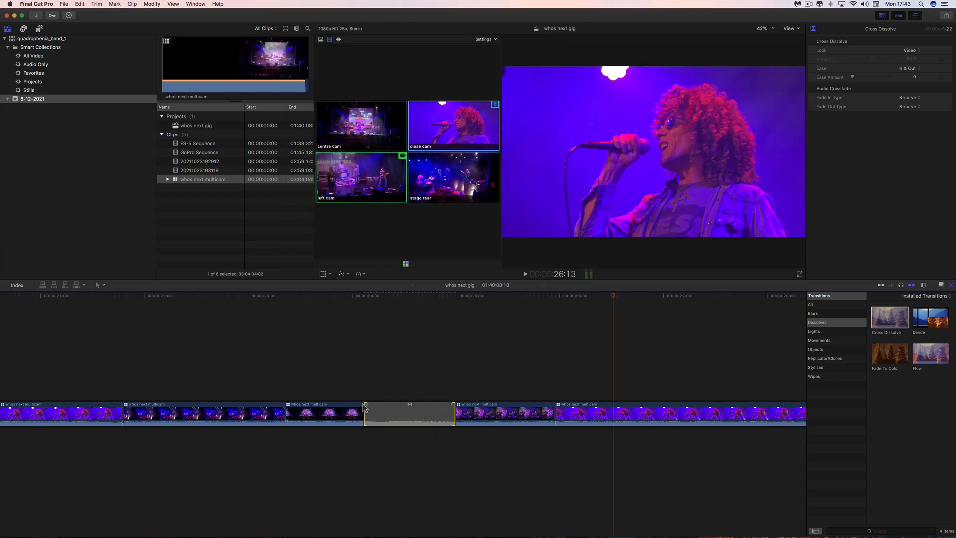
{"action": "left_click_drag", "start_coordinate": [454, 422], "coordinate": [438, 422]}
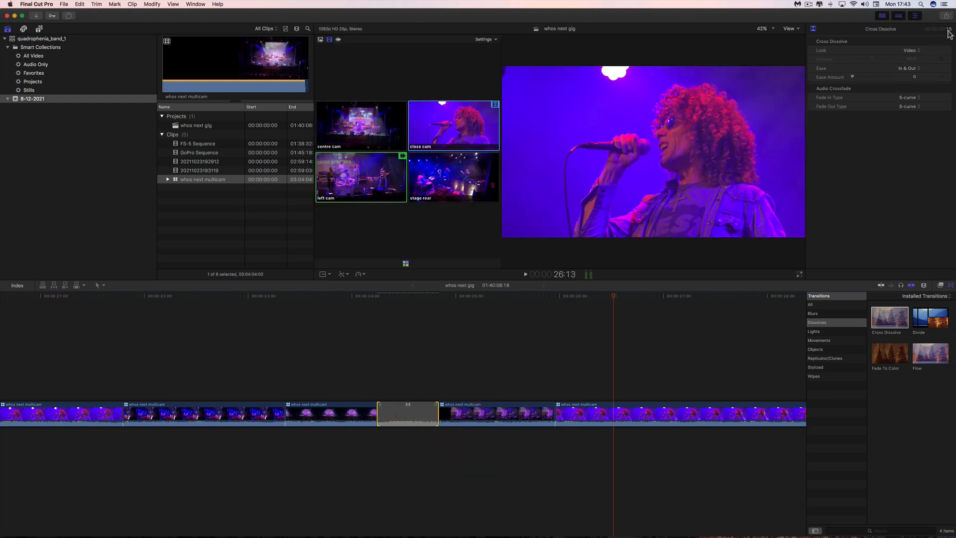
{"action": "left_click", "coordinate": [336, 295]}
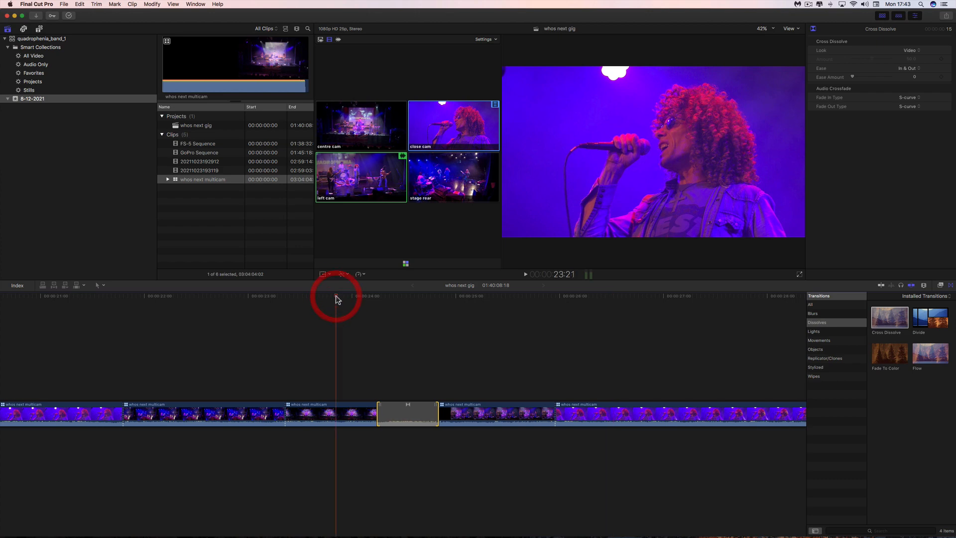
{"action": "key", "text": "space"}
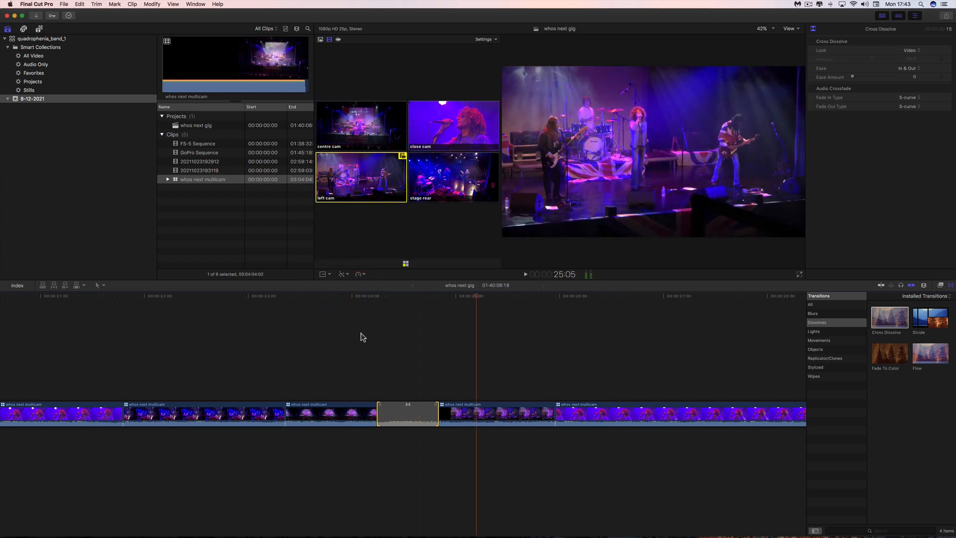
{"action": "left_click_drag", "start_coordinate": [437, 422], "coordinate": [425, 423]}
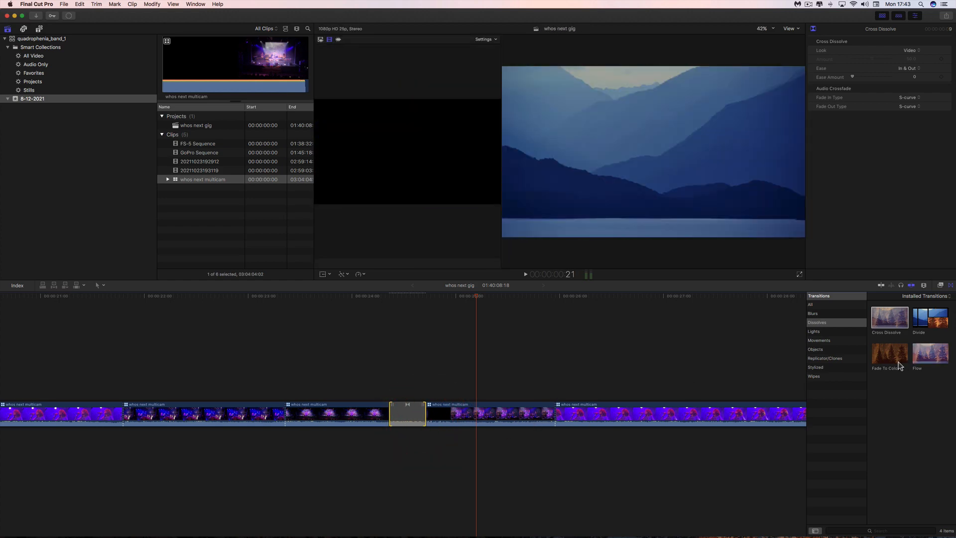
Add a Fade To Color transition to the cut between the left cam and close cam near 26:00 and shorten it to 8 frames.
{"action": "left_click_drag", "start_coordinate": [896, 363], "coordinate": [518, 414]}
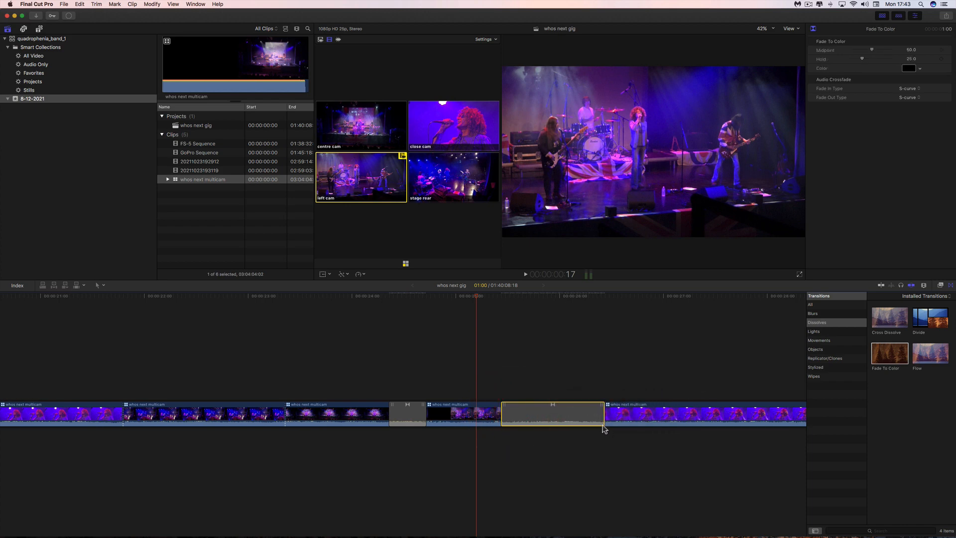
{"action": "left_click_drag", "start_coordinate": [603, 428], "coordinate": [566, 433]}
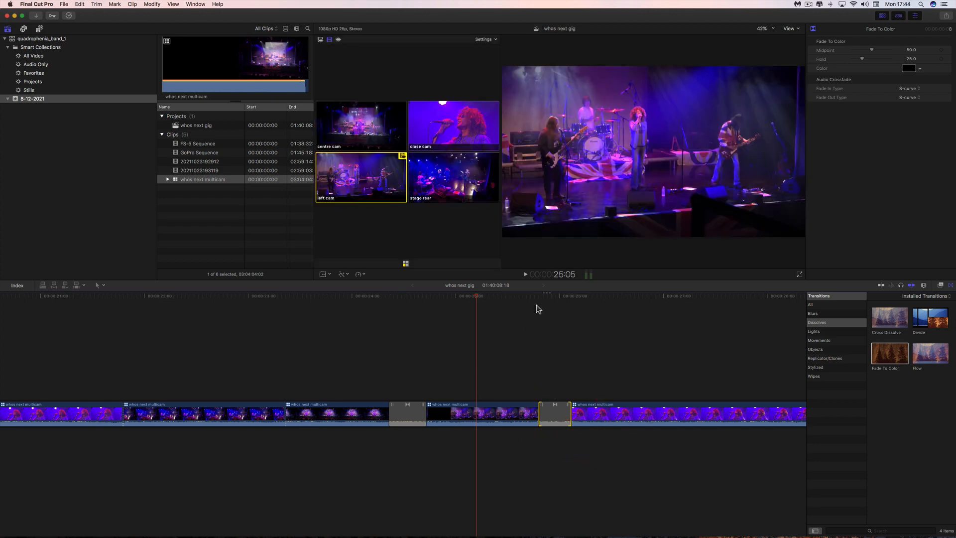
Play the fade to color from 25:05, and replay the cross dissolve from 24:05 to 25:00.
{"action": "key", "text": "space"}
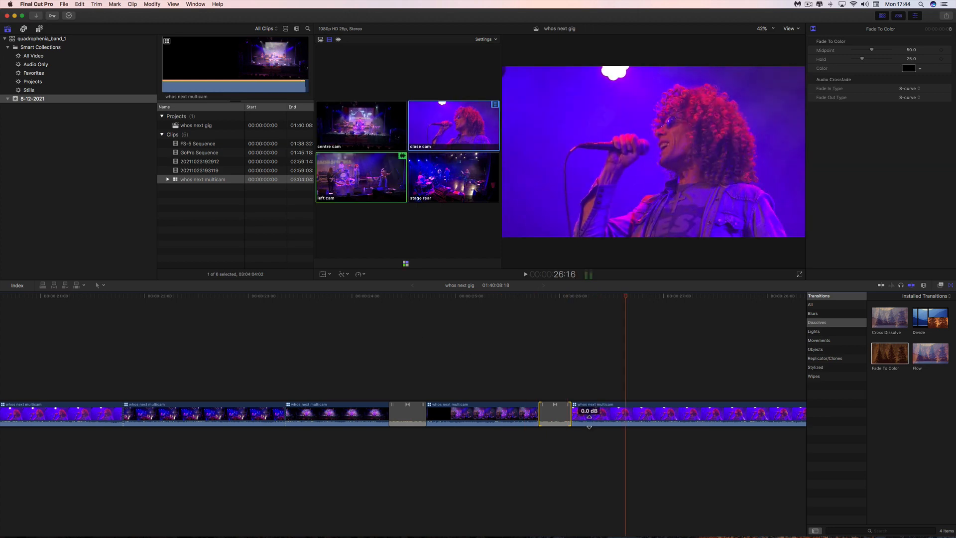
{"action": "left_click", "coordinate": [376, 298]}
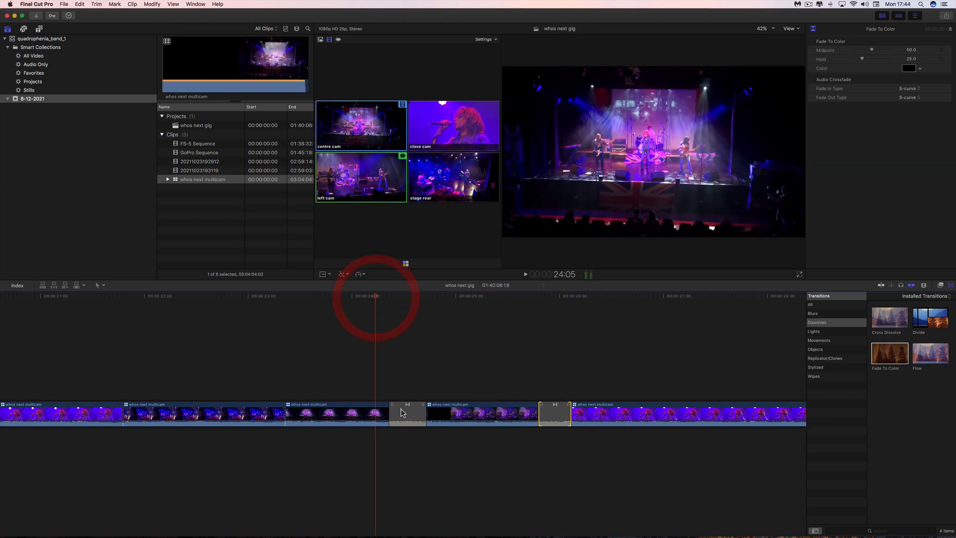
{"action": "key", "text": "space"}
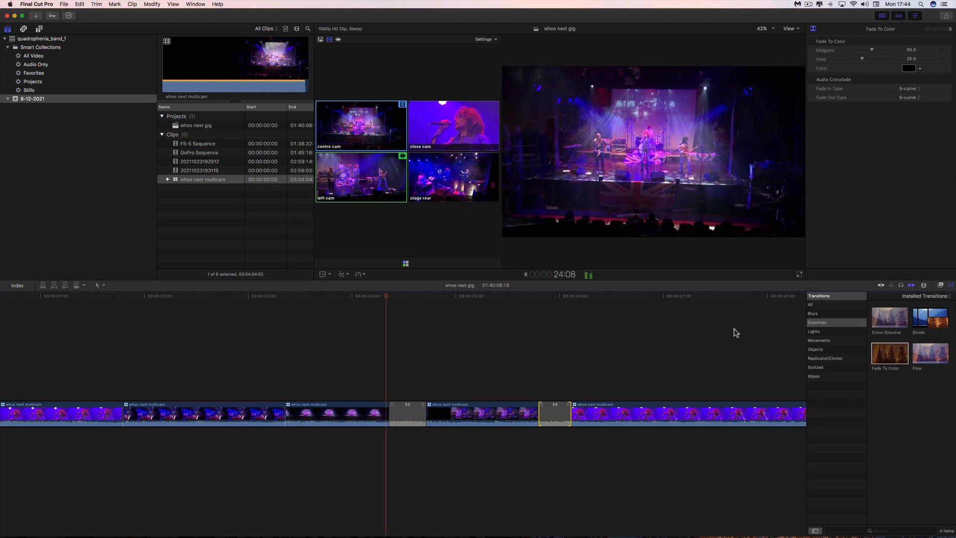
{"action": "key", "text": "space"}
Add a Flash transition from the Lights category to the cut near 23:09 and shorten it to 10 frames.
{"action": "left_click", "coordinate": [820, 332]}
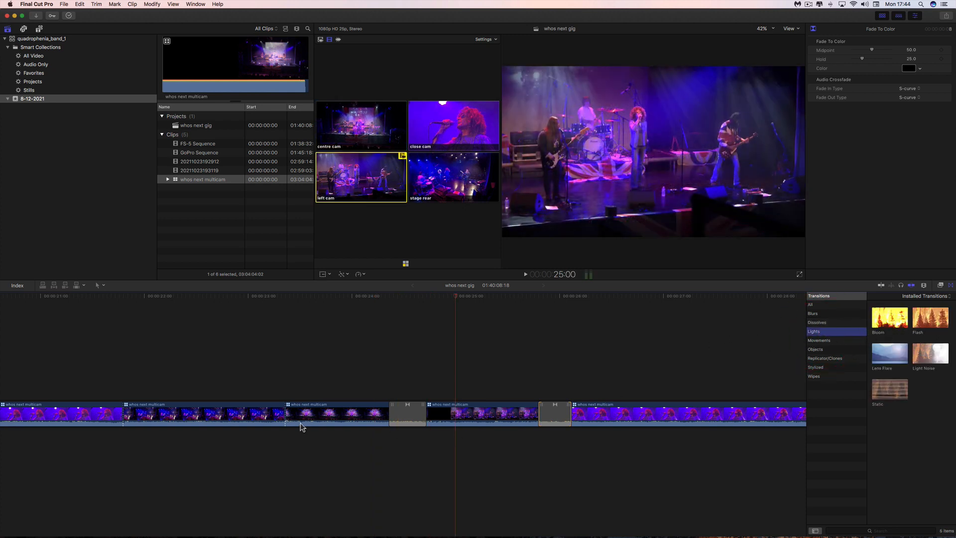
{"action": "left_click_drag", "start_coordinate": [930, 319], "coordinate": [243, 423]}
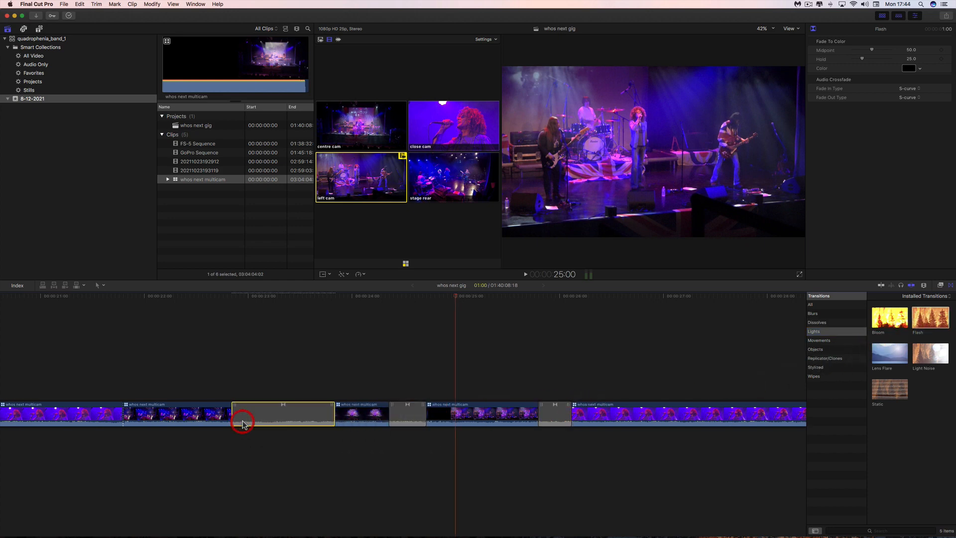
{"action": "left_click_drag", "start_coordinate": [333, 423], "coordinate": [166, 292]}
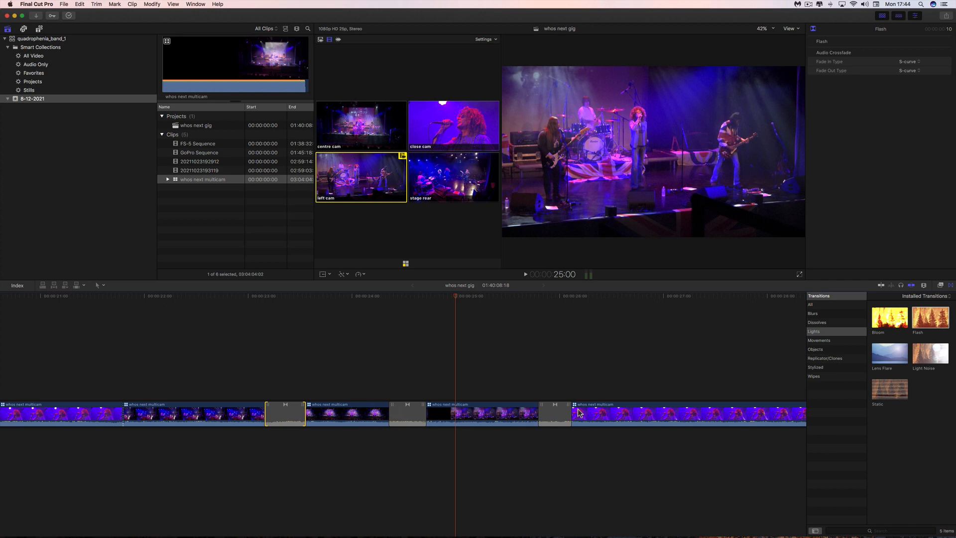
Play the edit with its three transitions from 20:22 to 27:17.
{"action": "scroll", "coordinate": [158, 415], "scroll_direction": "left", "scroll_amount": 3}
{"action": "scroll", "coordinate": [159, 414], "scroll_direction": "left", "scroll_amount": 2}
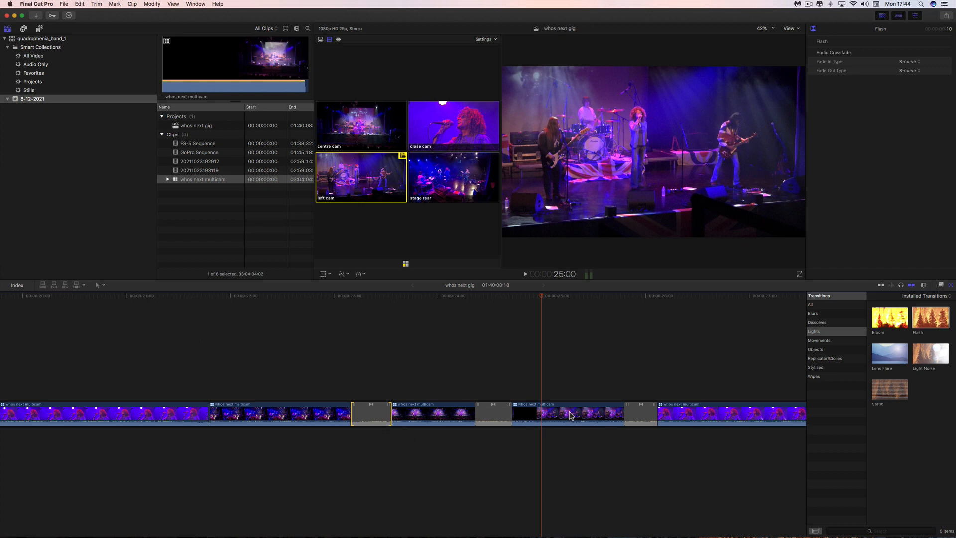
{"action": "left_click", "coordinate": [118, 296]}
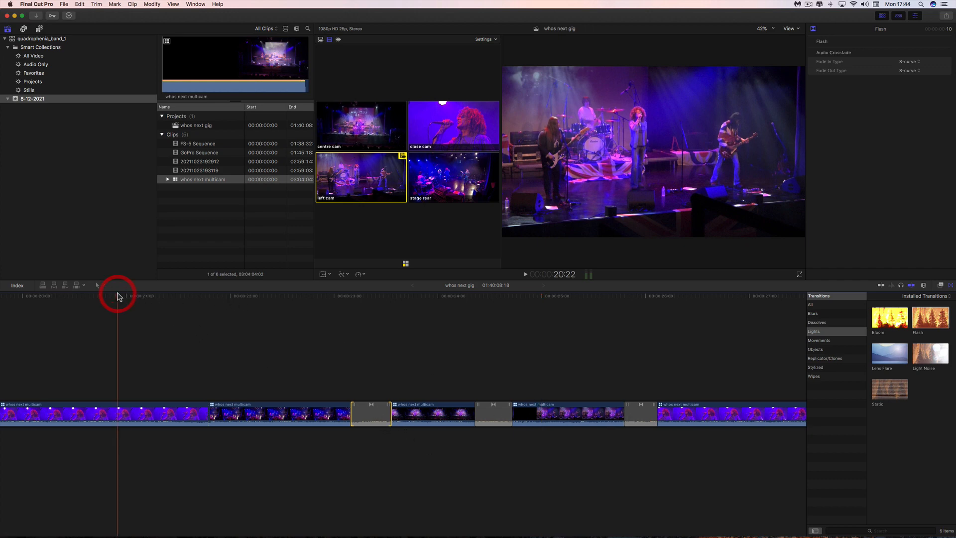
{"action": "key", "text": "space"}
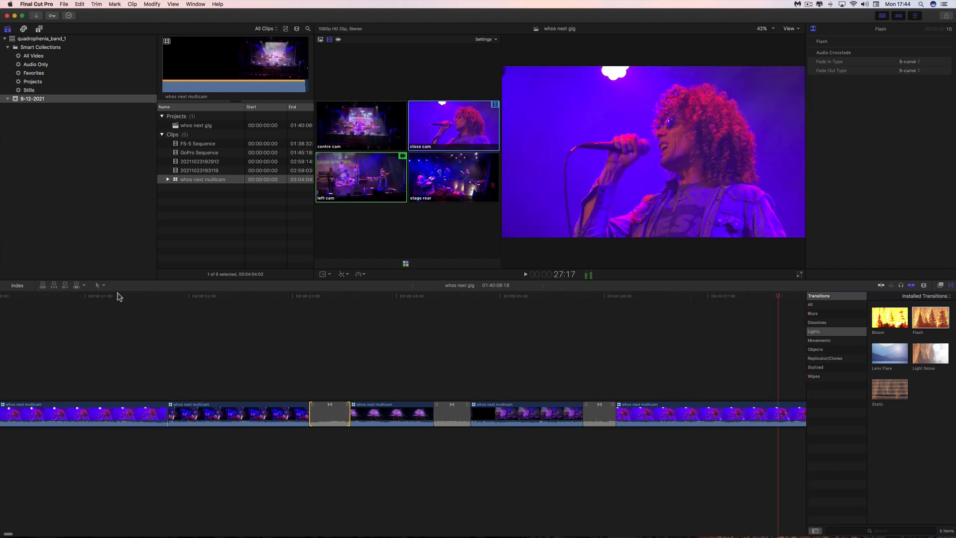
{"action": "key", "text": "space"}
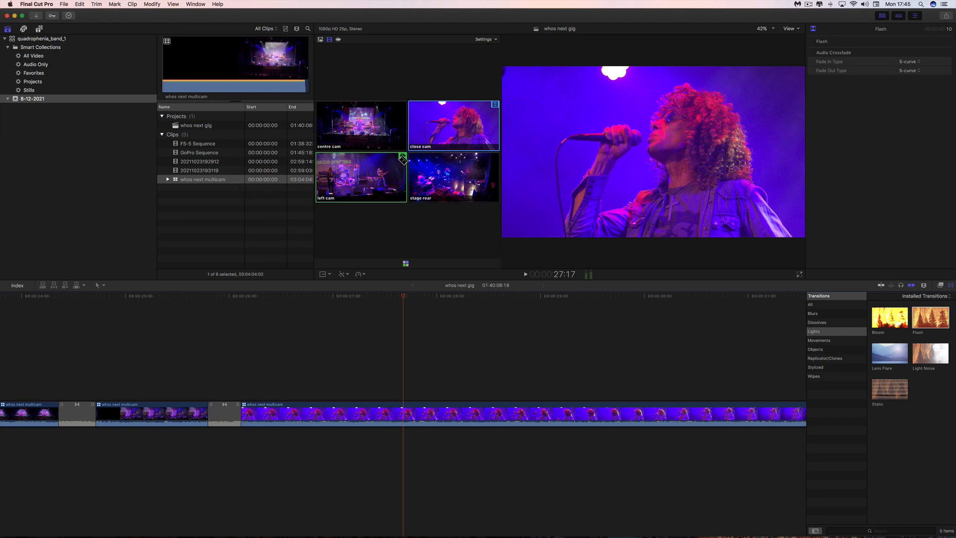
{"action": "left_click", "coordinate": [329, 39]}
{"action": "scroll", "coordinate": [462, 335], "scroll_direction": "left", "scroll_amount": 3}
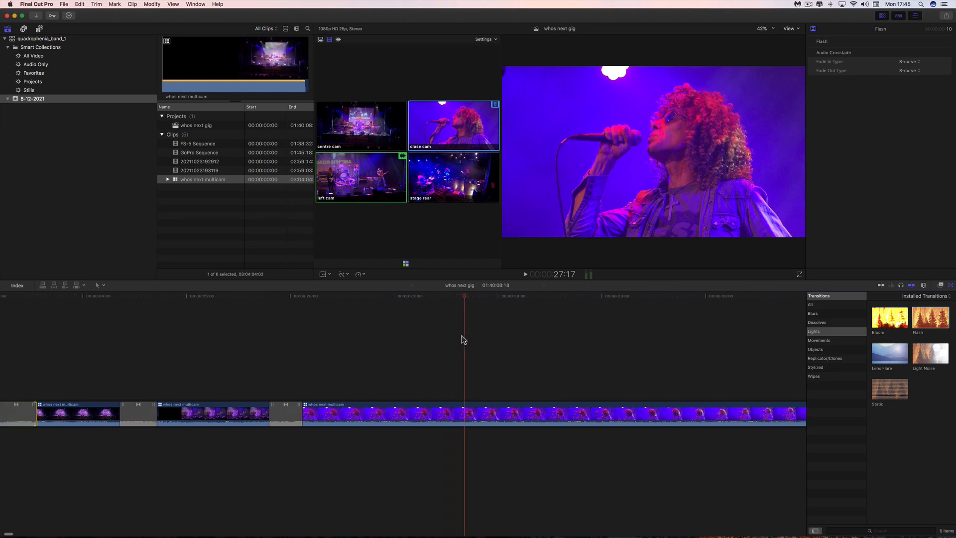
{"action": "scroll", "coordinate": [462, 340], "scroll_direction": "left", "scroll_amount": 3}
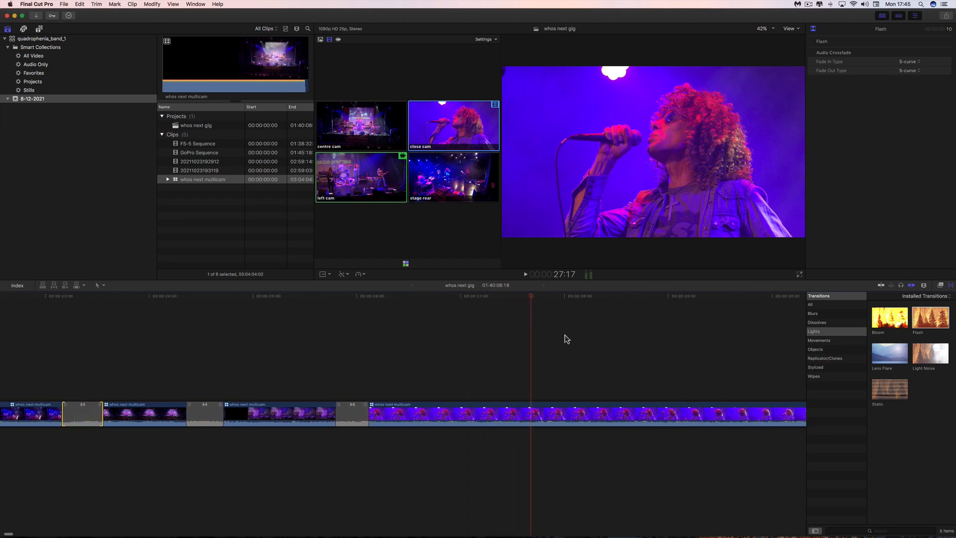
{"action": "scroll", "coordinate": [391, 327], "scroll_direction": "left", "scroll_amount": 3}
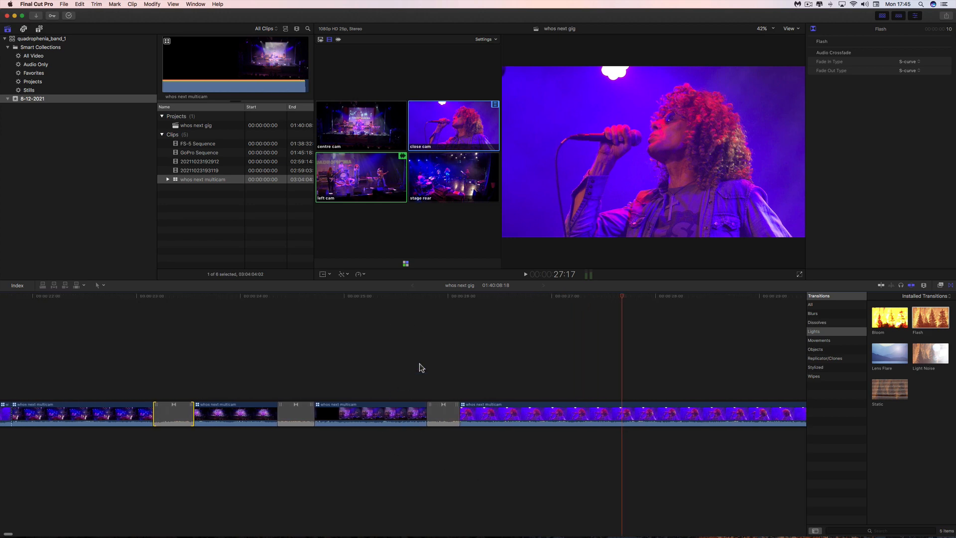
Open the last multicam segment in the angle editor to examine its four camera angles, and return to the project.
{"action": "key", "text": "super+minus"}
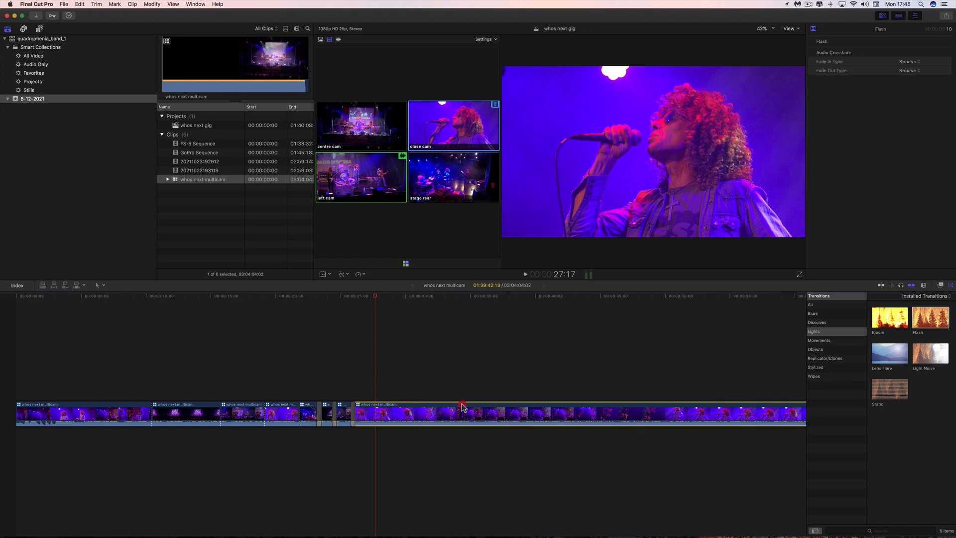
{"action": "double_click", "coordinate": [411, 408]}
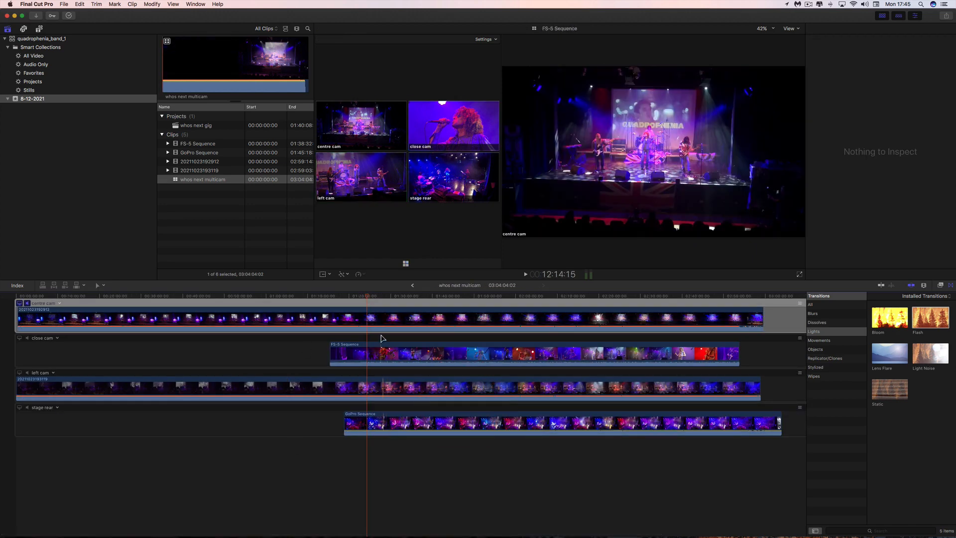
{"action": "left_click", "coordinate": [411, 287]}
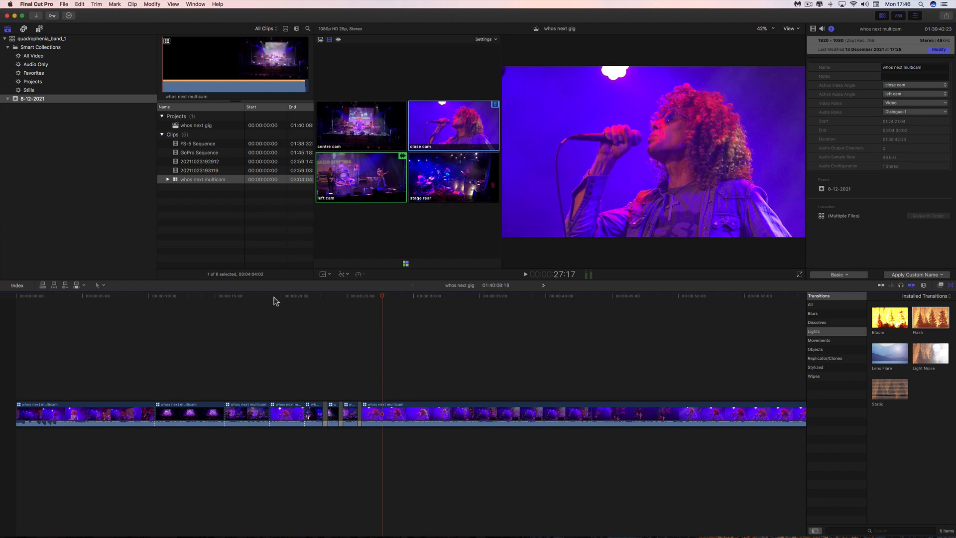
Widen the browser and narrow the angle viewer so the four camera angles stack in one column.
{"action": "left_click", "coordinate": [154, 297]}
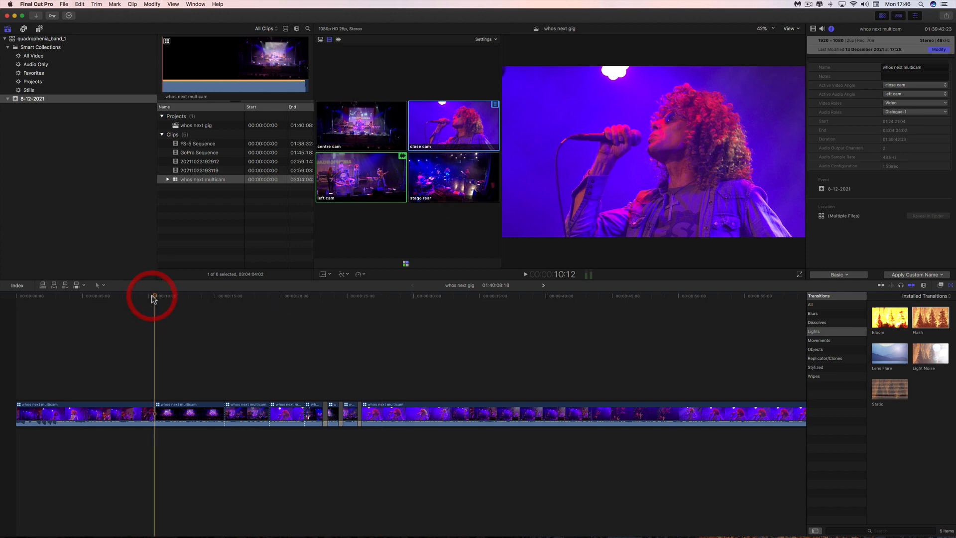
{"action": "left_click", "coordinate": [144, 296]}
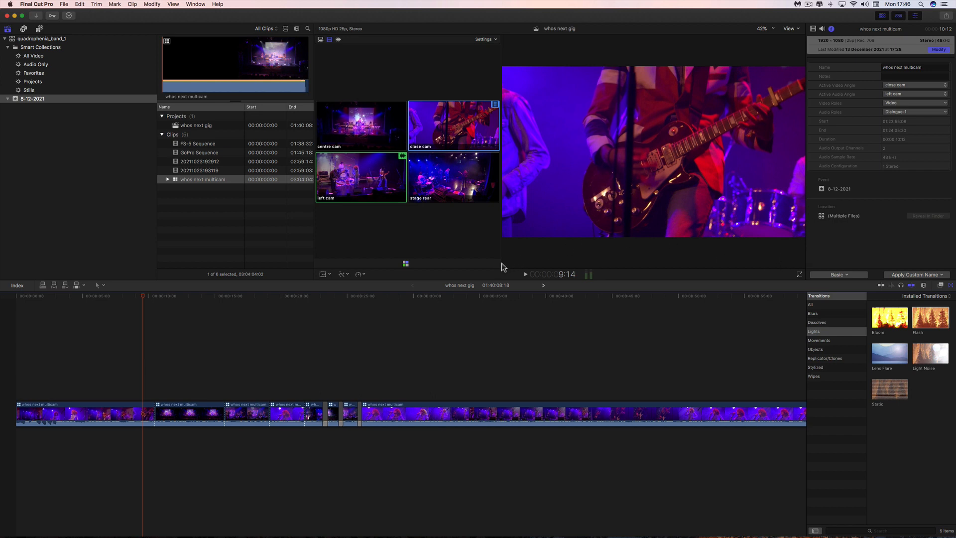
{"action": "left_click_drag", "start_coordinate": [502, 268], "coordinate": [600, 259]}
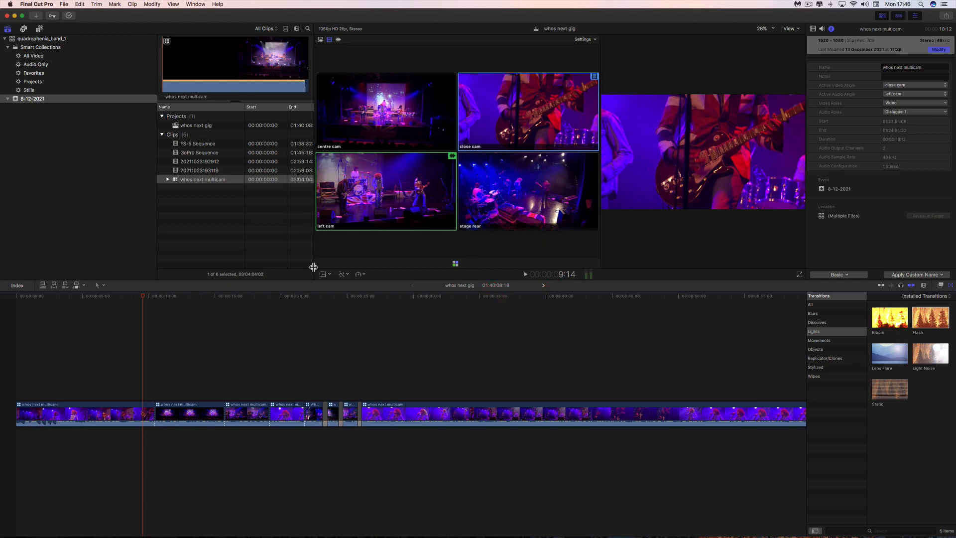
{"action": "left_click_drag", "start_coordinate": [311, 266], "coordinate": [478, 260]}
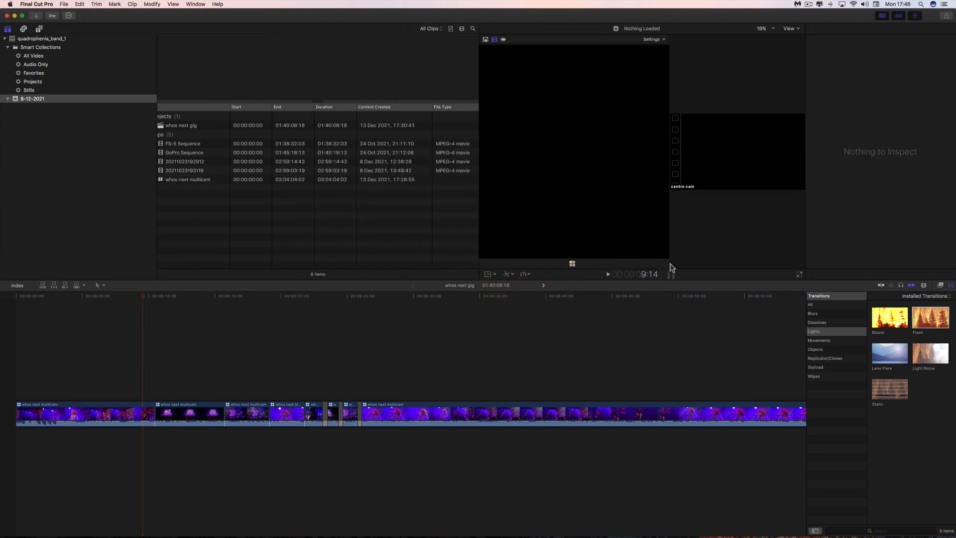
{"action": "left_click_drag", "start_coordinate": [669, 264], "coordinate": [595, 261]}
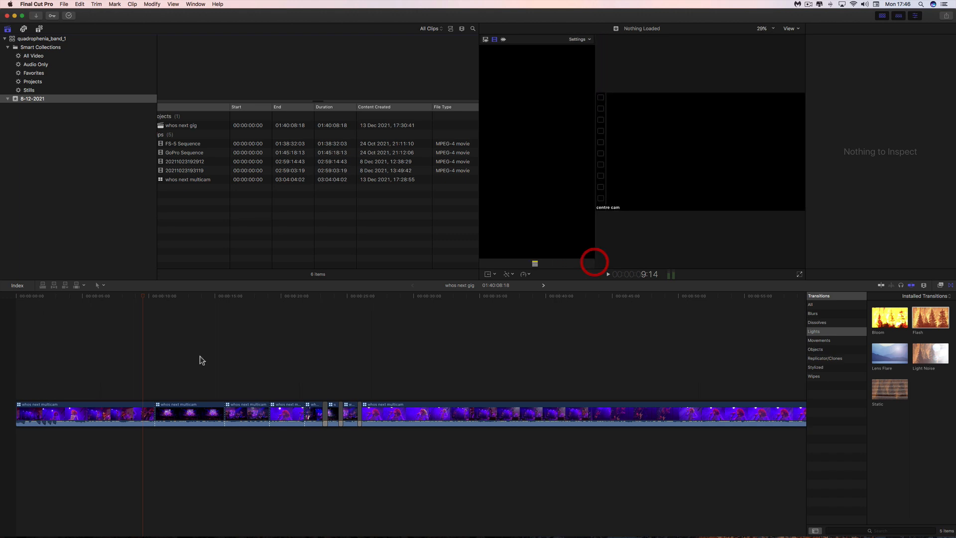
Play the project from 9:16 through the angle cuts and transitions.
{"action": "left_click", "coordinate": [144, 301]}
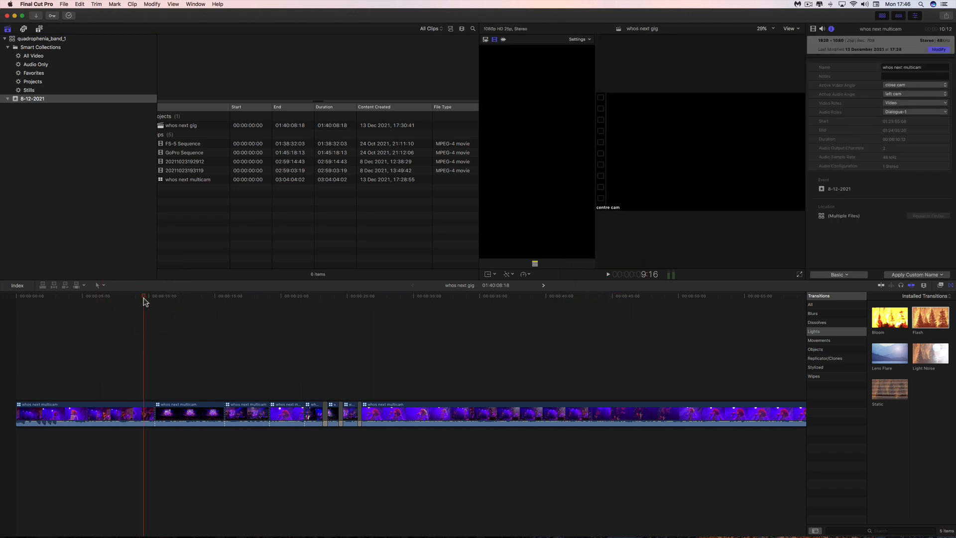
{"action": "key", "text": "space"}
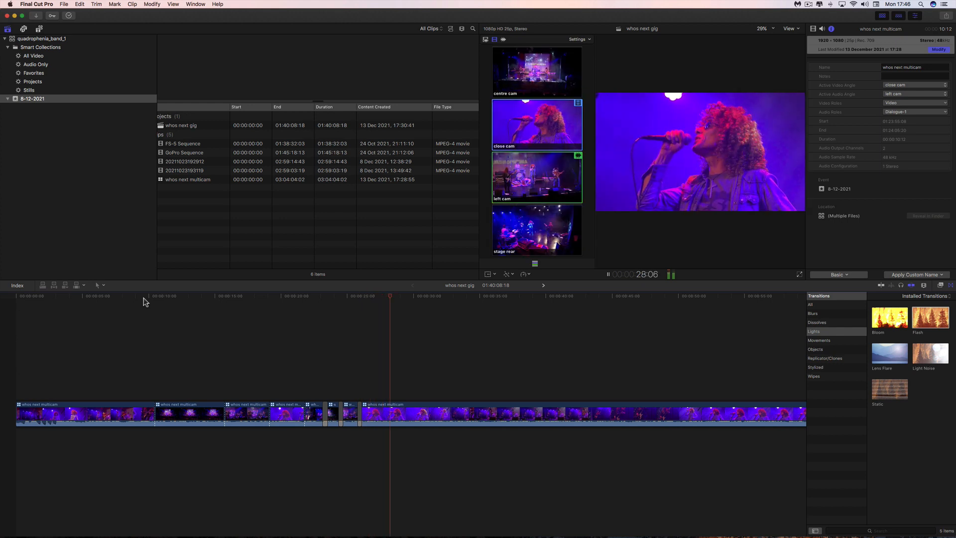
Stop playback and delete the Fade To Color transition at the start of the last multicam segment.
{"action": "key", "text": "space"}
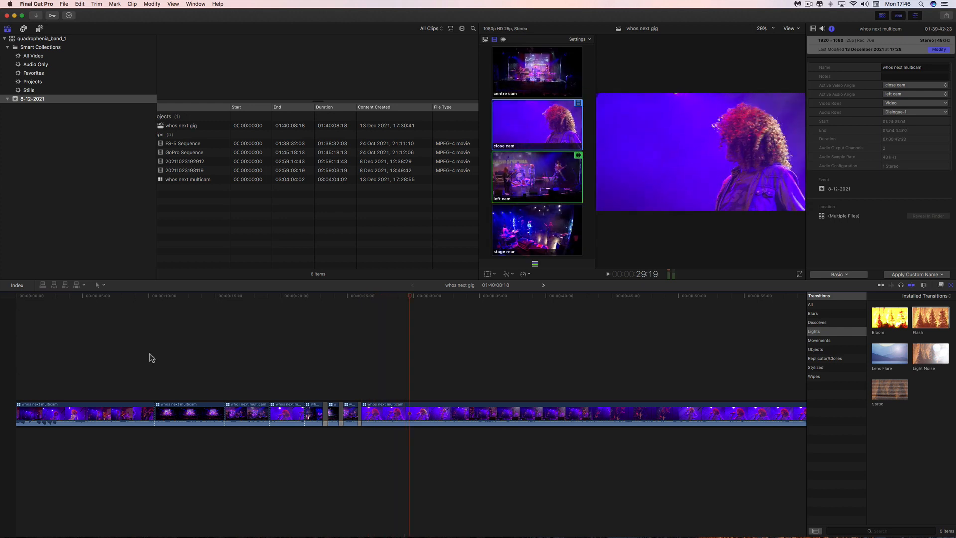
{"action": "key", "text": "super+equal"}
{"action": "key", "text": "super+equal"}
{"action": "key", "text": "super+equal"}
{"action": "key", "text": "super+equal"}
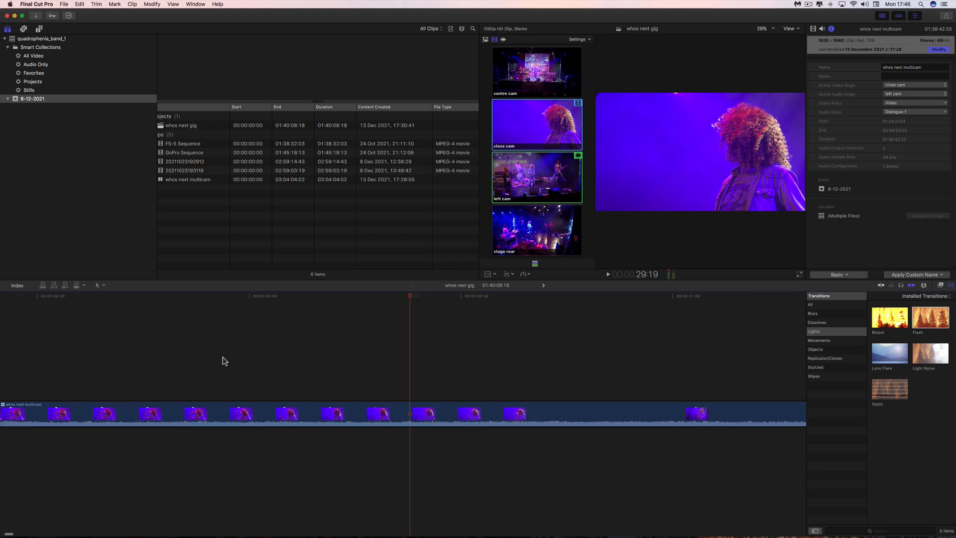
{"action": "scroll", "coordinate": [137, 371], "scroll_direction": "left", "scroll_amount": 10}
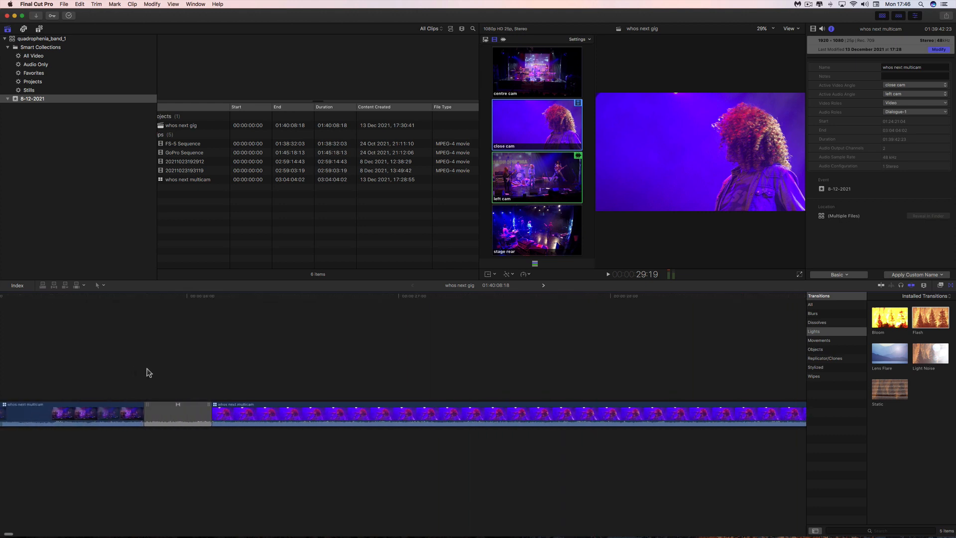
{"action": "left_click", "coordinate": [247, 414]}
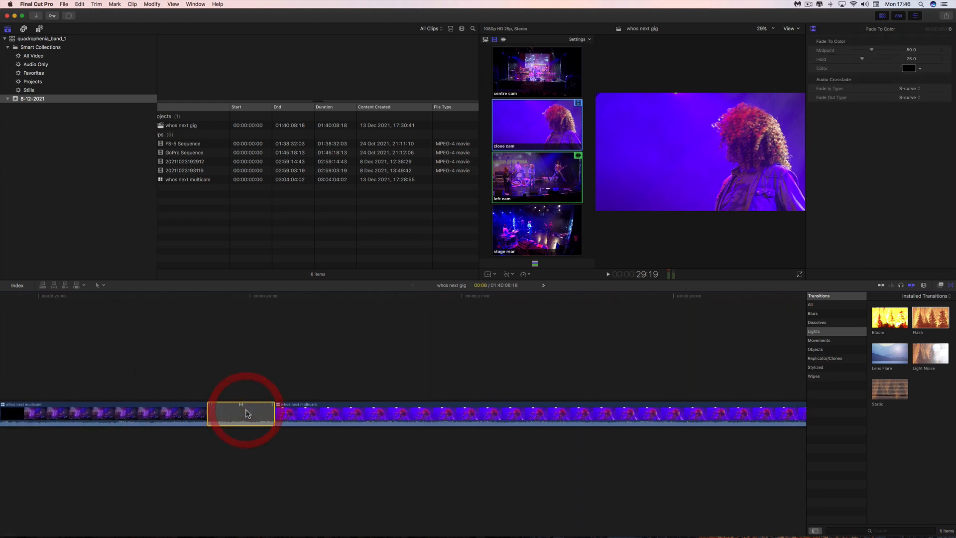
{"action": "key", "text": "Delete"}
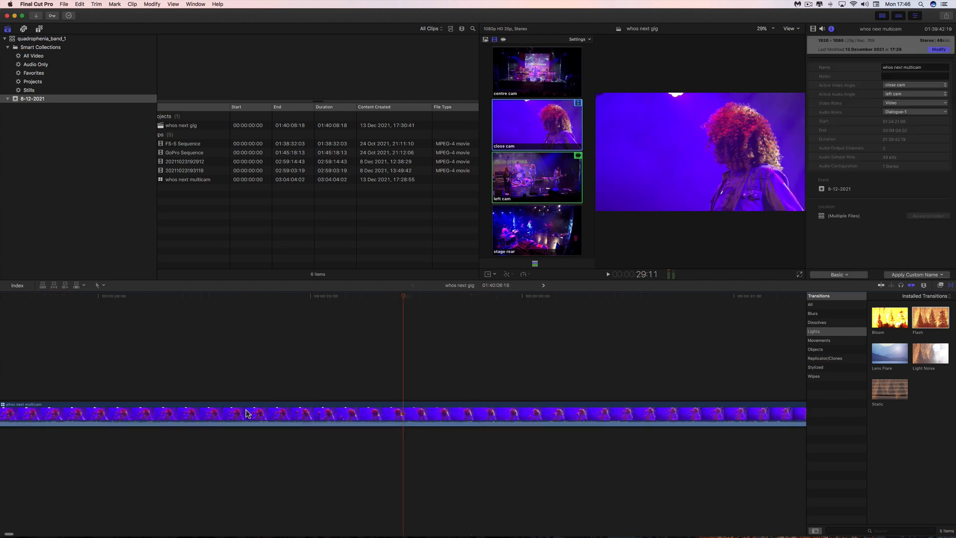
Play the plain cut from left cam to close cam at the last multicam segment, from 25:17 to 26:21.
{"action": "scroll", "coordinate": [382, 393], "scroll_direction": "left", "scroll_amount": 3}
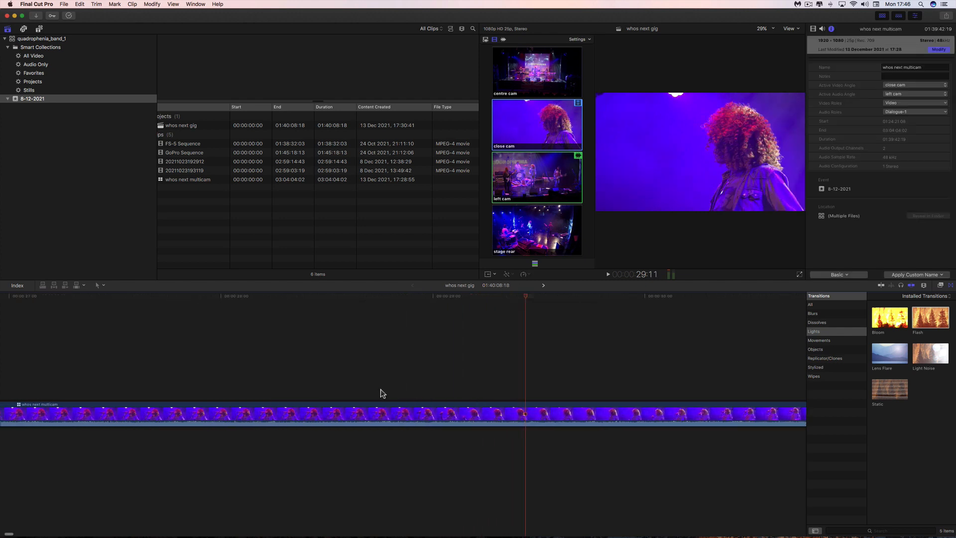
{"action": "key", "text": "super+minus"}
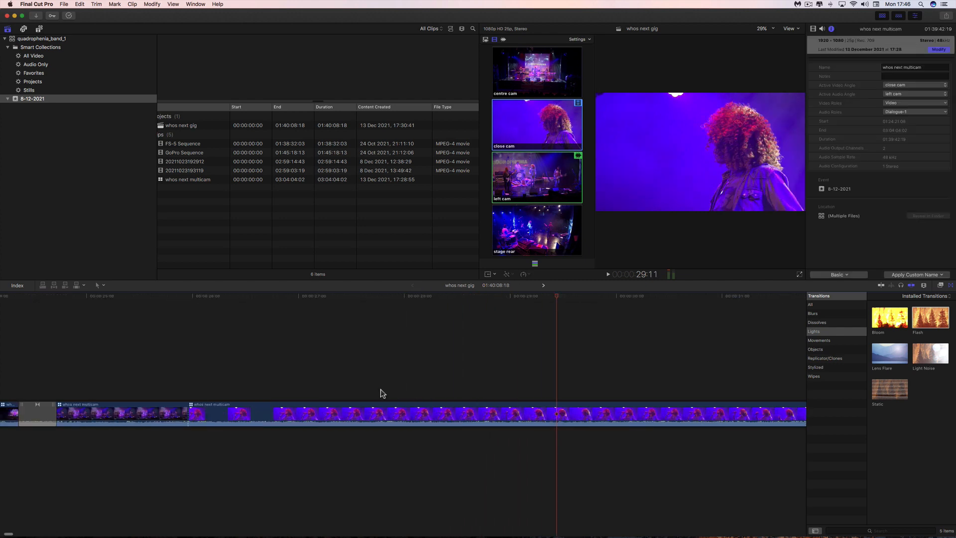
{"action": "key", "text": "super+minus"}
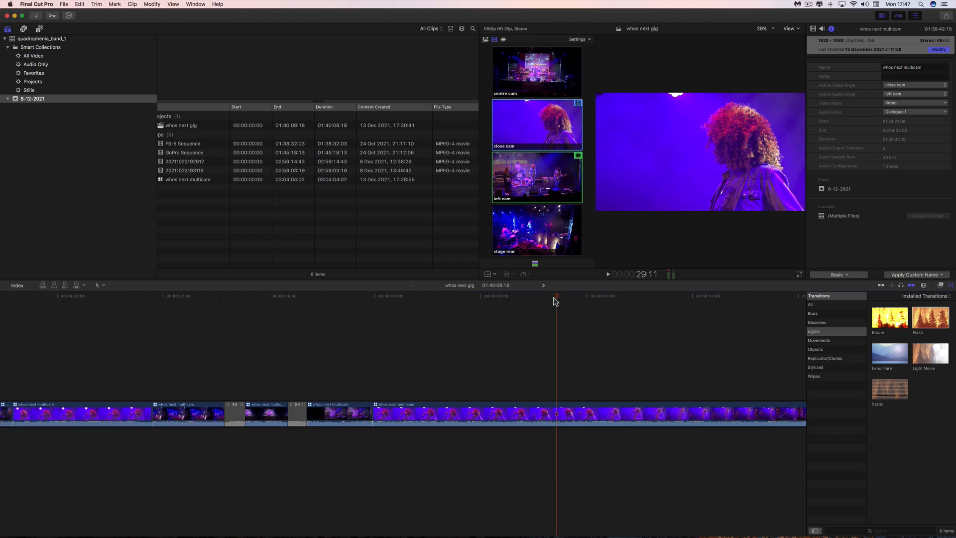
{"action": "left_click_drag", "start_coordinate": [556, 301], "coordinate": [359, 309]}
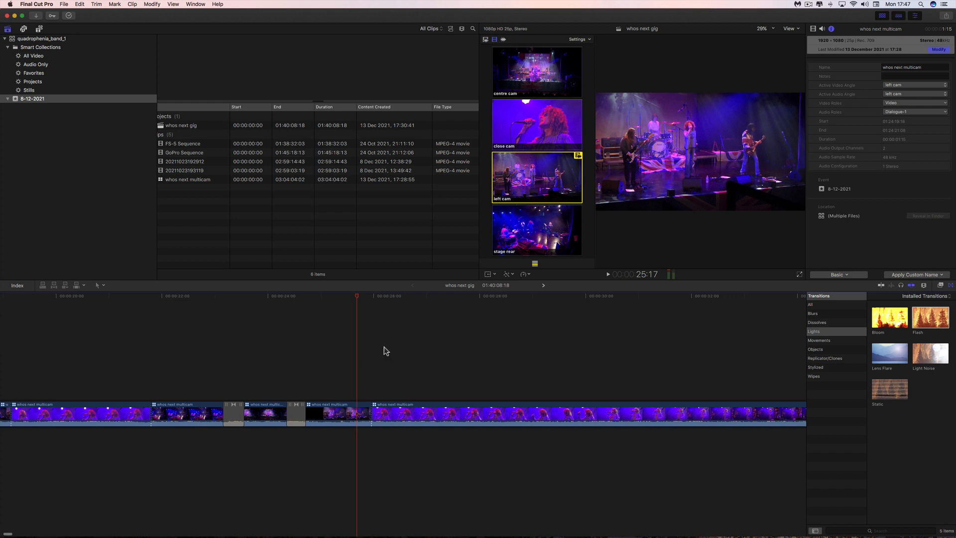
{"action": "key", "text": "space"}
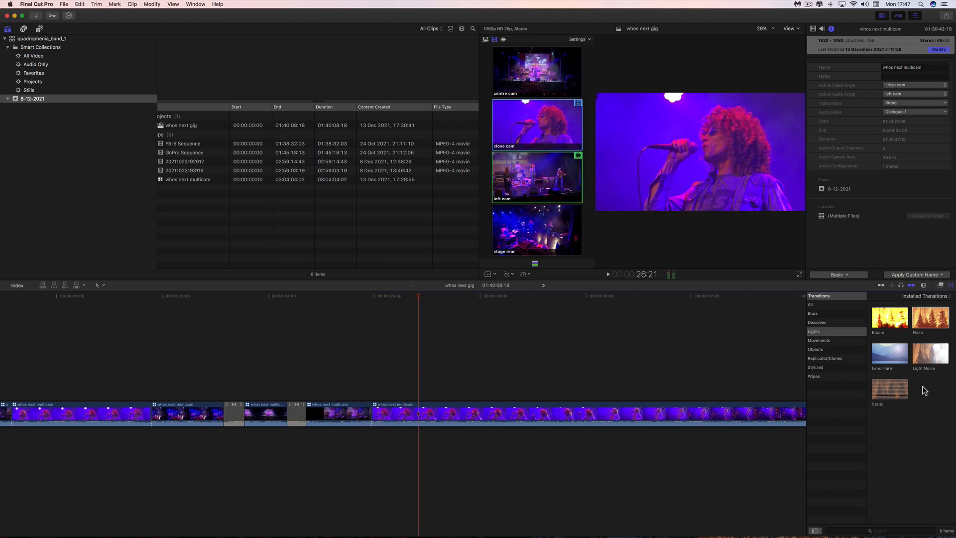
Try a Static transition on the cut into the last multicam segment, playing across it before removing it.
{"action": "left_click_drag", "start_coordinate": [891, 391], "coordinate": [349, 415]}
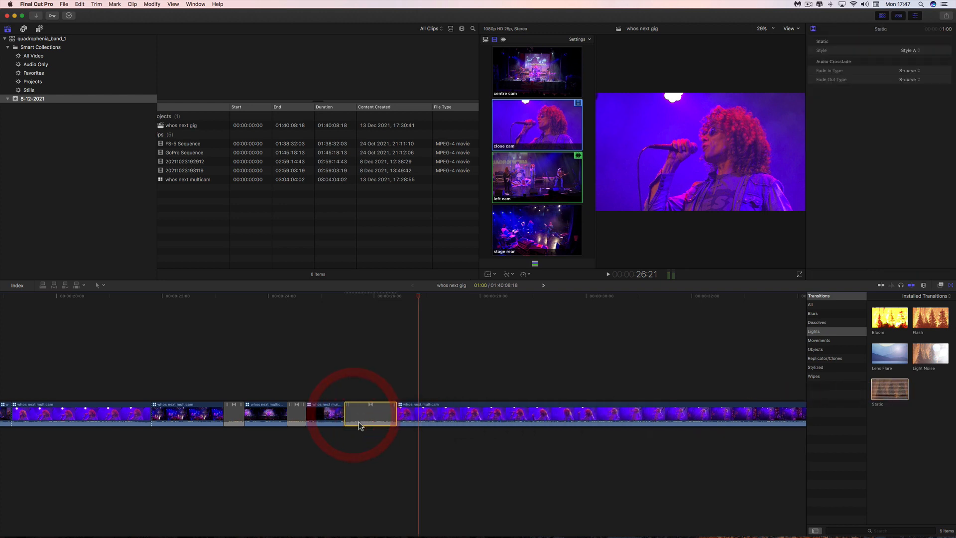
{"action": "left_click", "coordinate": [328, 296]}
{"action": "key", "text": "space"}
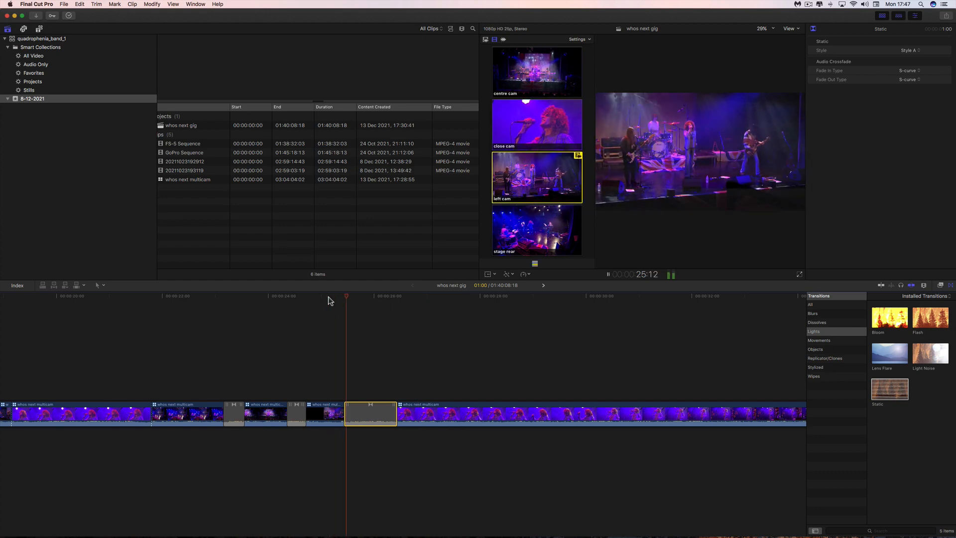
{"action": "key", "text": "space"}
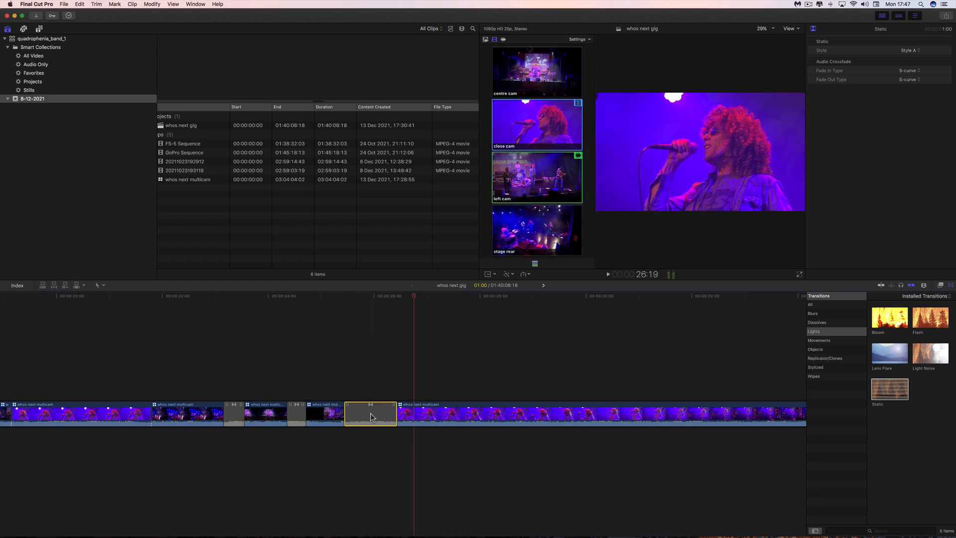
{"action": "key", "text": "Delete"}
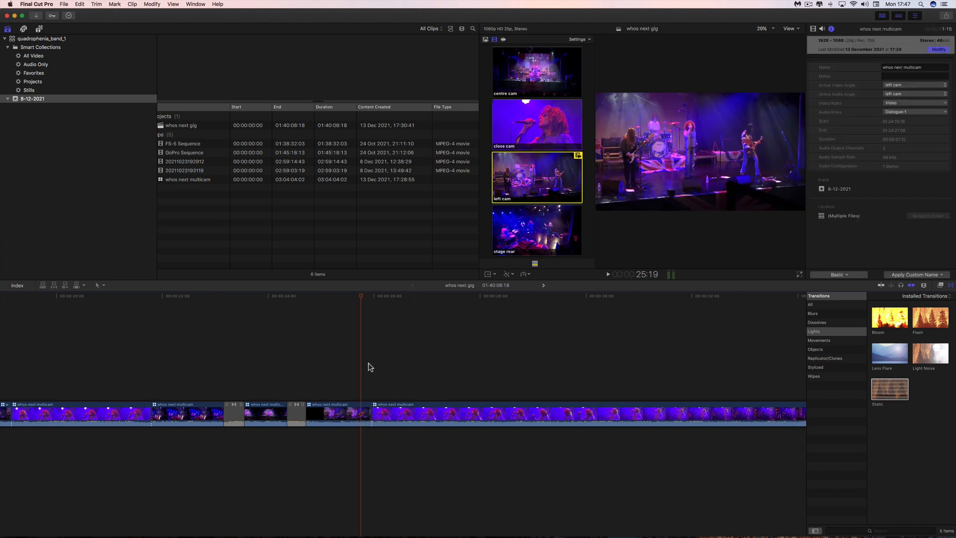
Roll the cut into the last multicam segment slightly earlier.
{"action": "mouse_move", "coordinate": [372, 415]}
{"action": "left_mouse_down"}
{"action": "mouse_move", "coordinate": [380, 415]}
{"action": "mouse_move", "coordinate": [362, 416]}
{"action": "mouse_move", "coordinate": [370, 415]}
{"action": "left_mouse_up"}
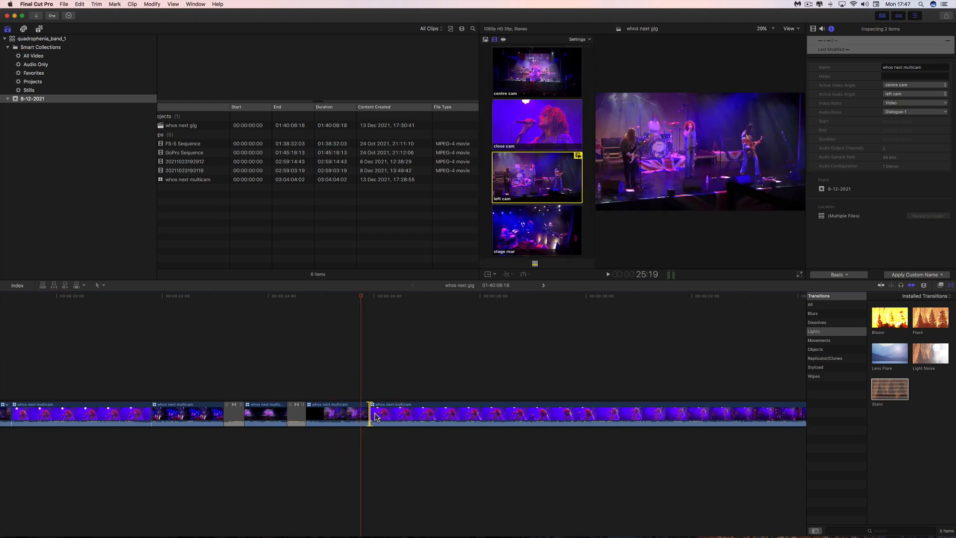